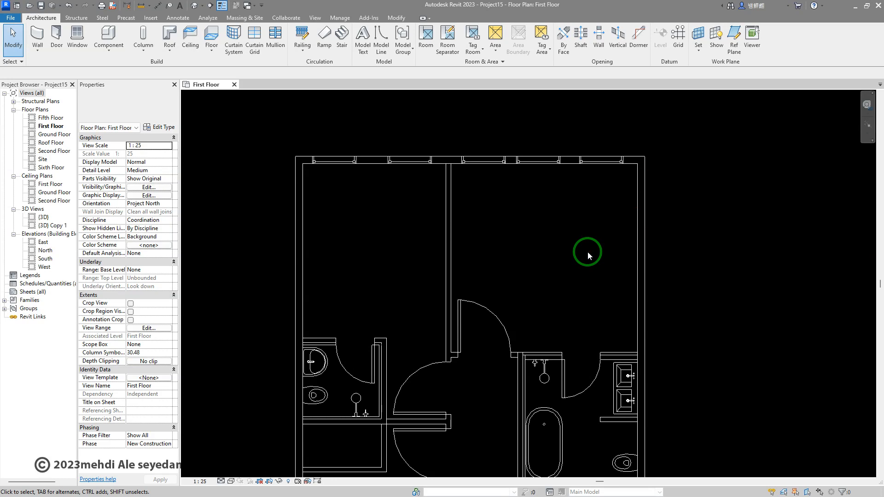
- Place an aligned dimension across the upper-left room, measuring between the inner faces of its exterior and partition walls
left_click(177, 21)
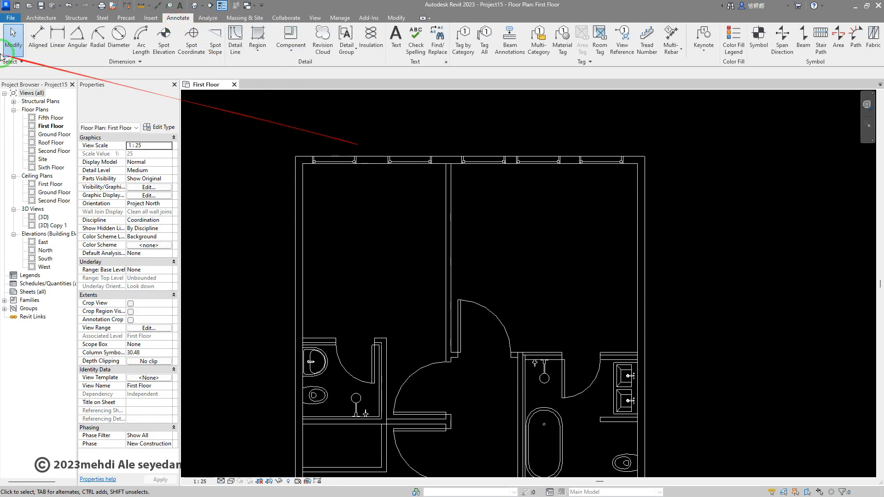
left_click(38, 41)
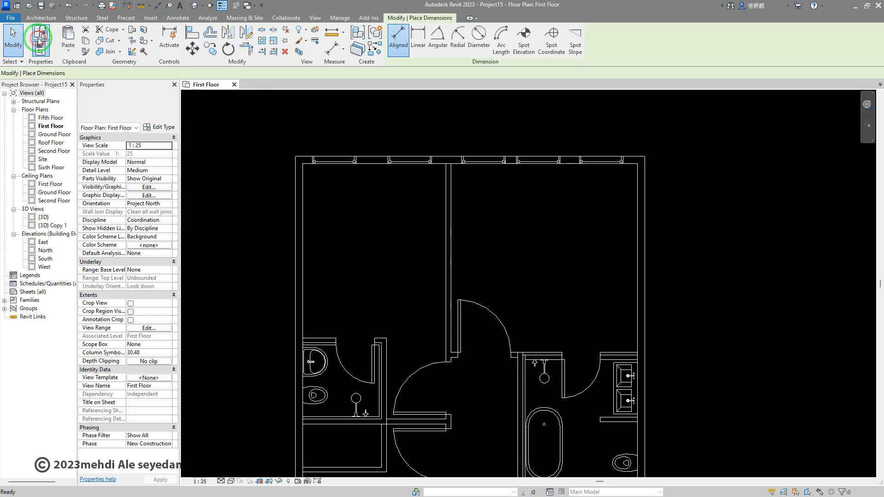
left_click(301, 184)
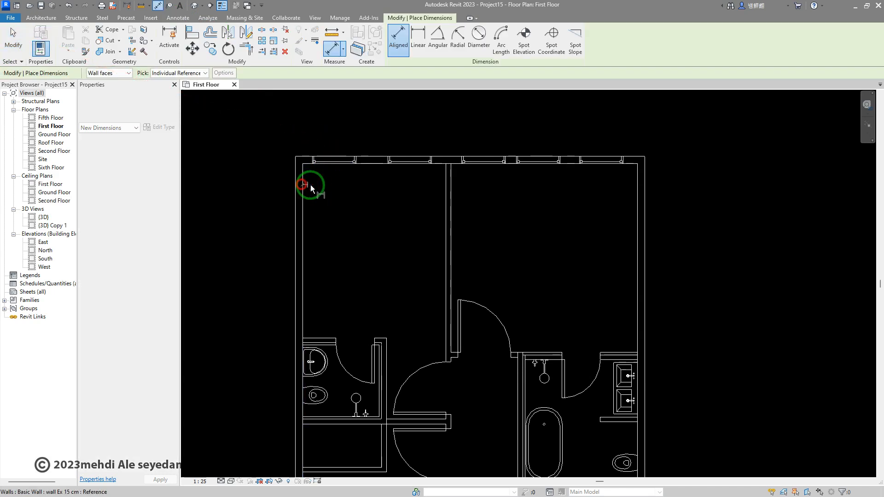
left_click(447, 202)
scroll(427, 203, "up", 4)
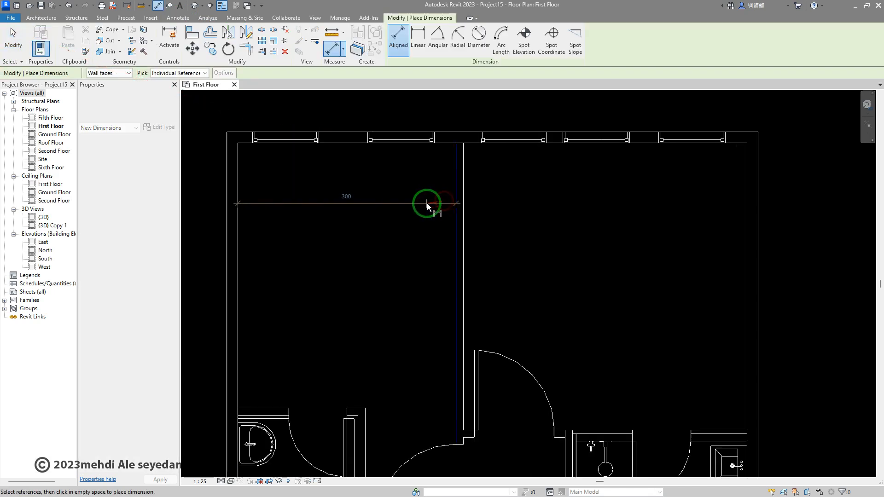
left_click(427, 203)
middle_click_drag(473, 278, 554, 227)
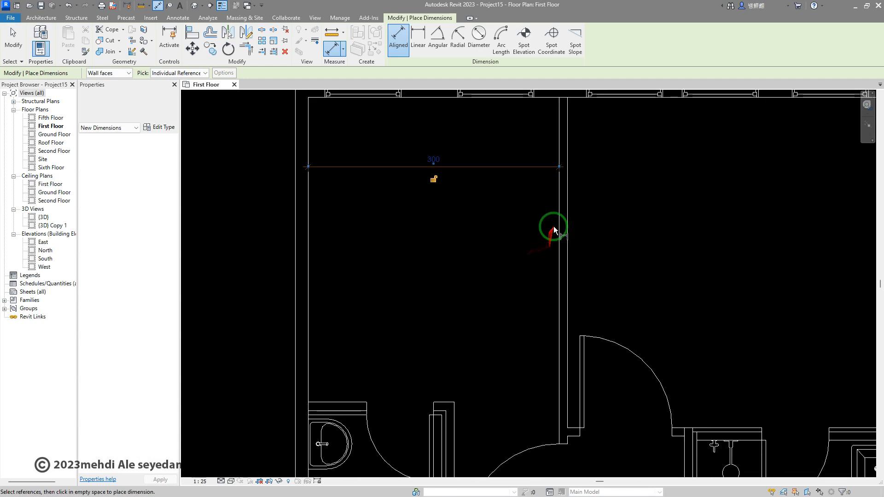
scroll(554, 227, "down", 2)
- With Wall faces as the reference, add an aligned dimension across the upper-right room from the partition to the exterior wall
left_click(122, 75)
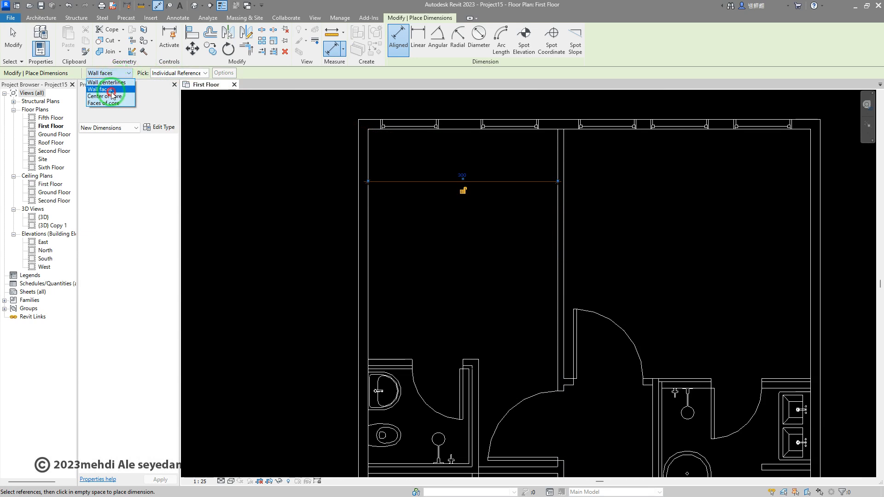
left_click(111, 90)
left_click(565, 191)
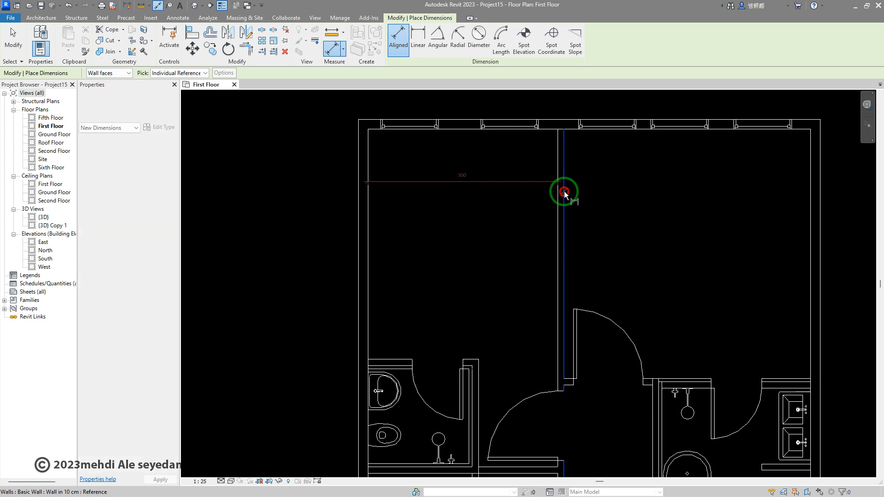
left_click(810, 203)
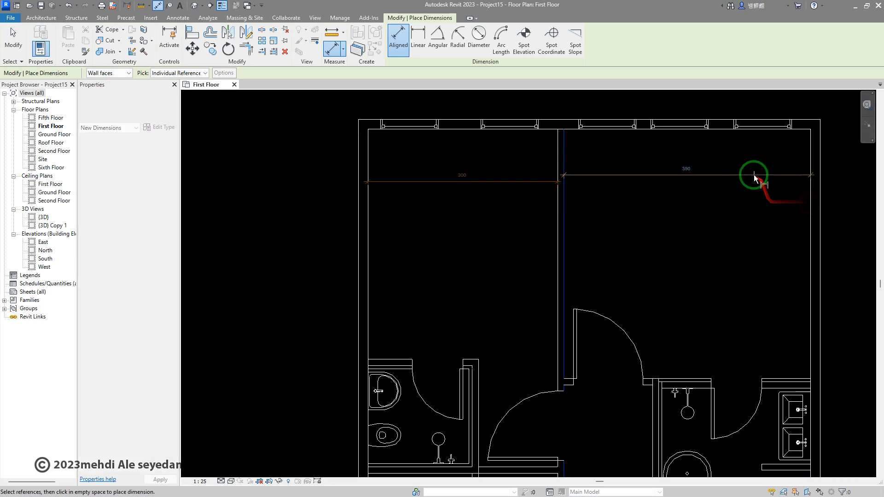
left_click(754, 175)
- Switch the dimension reference to Wall centerlines and dimension the upper-right room from the partition to the right exterior wall
left_click(112, 73)
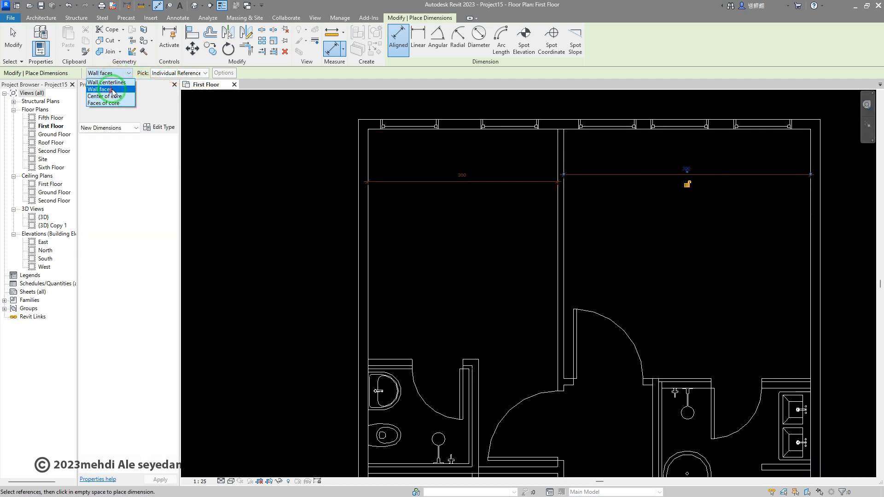
left_click(106, 83)
left_click(562, 213)
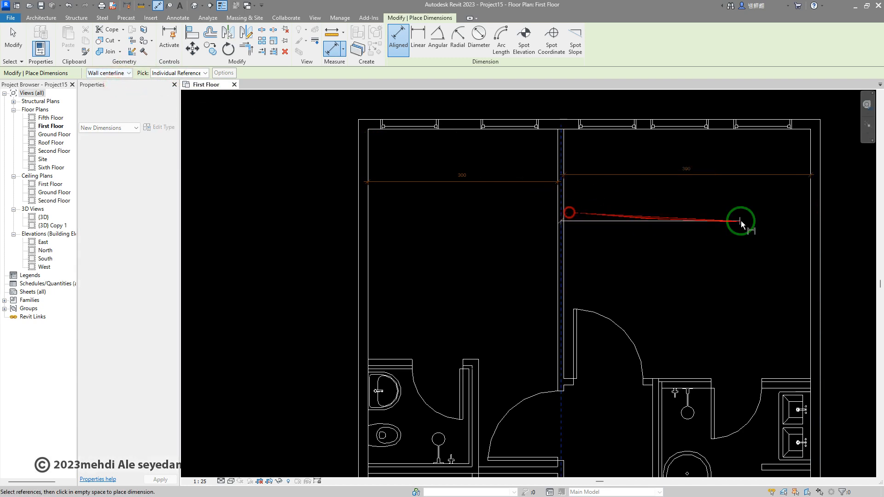
left_click(818, 226)
left_click(717, 228)
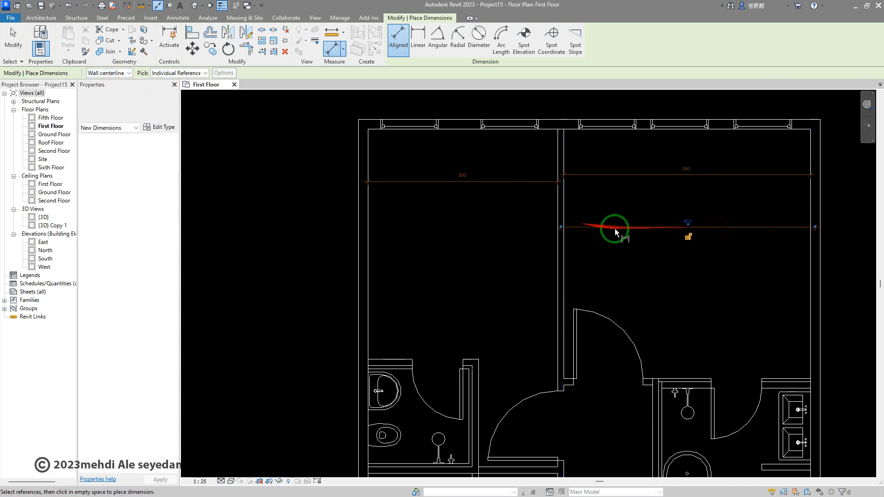
- Place a continuous dimension string through the centerlines of the left exterior wall, the partition and the right exterior wall
left_click(363, 207)
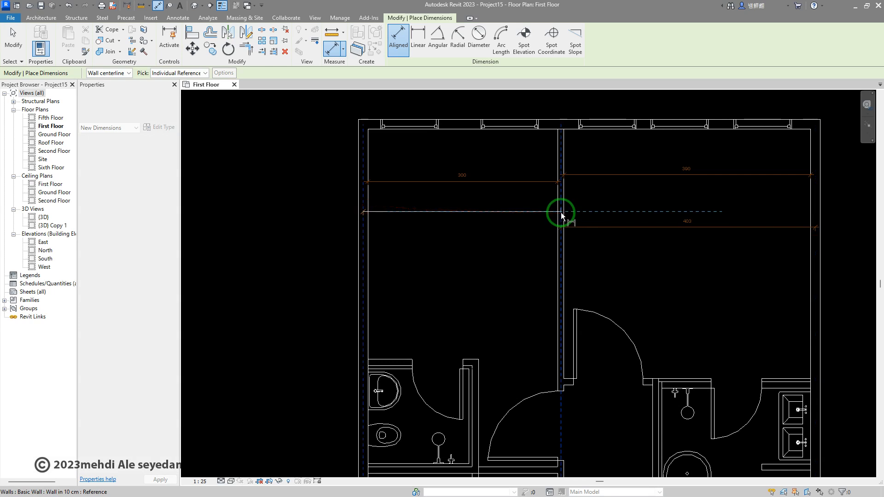
left_click(562, 213)
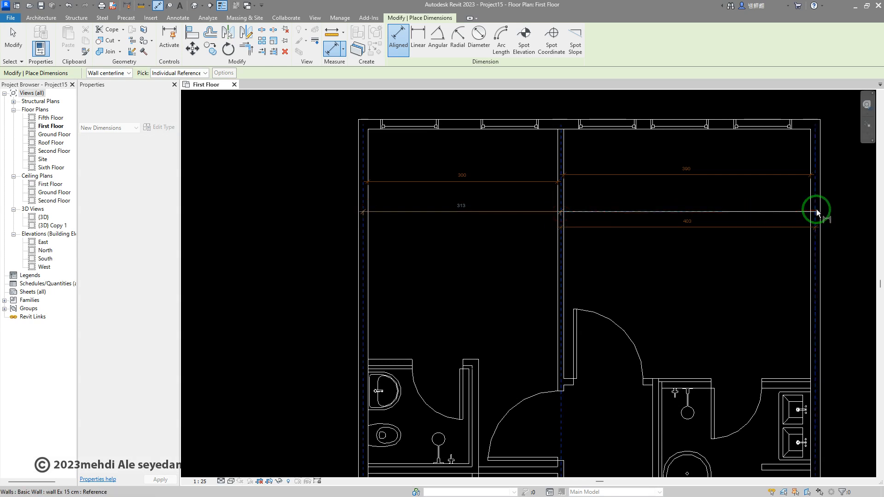
left_click(815, 211)
left_click(769, 212)
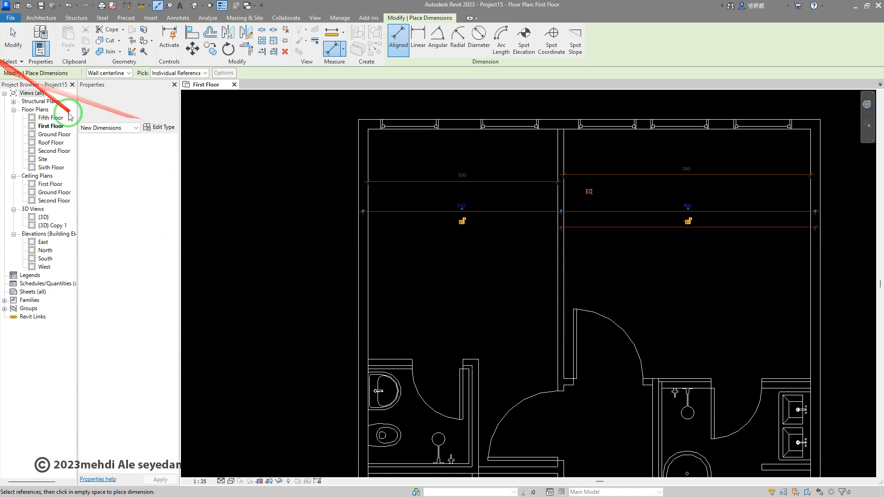
- Set the linear dimension type's color to RGB 000-128-064 and its text size to 5 mm, and apply the changes
left_click(153, 126)
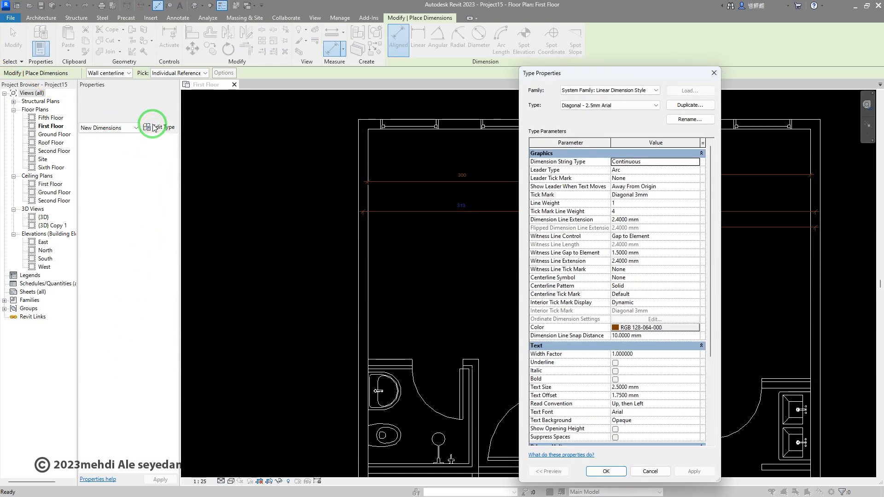
left_click_drag(596, 75, 206, 41)
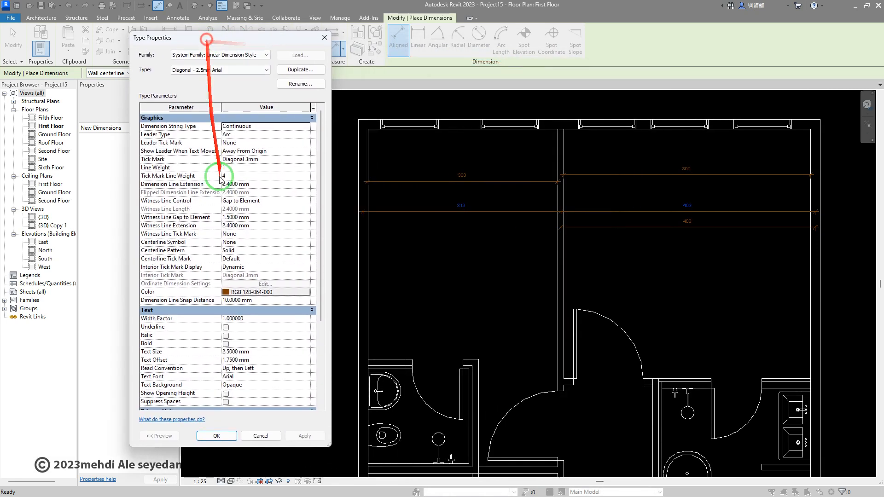
left_click(249, 293)
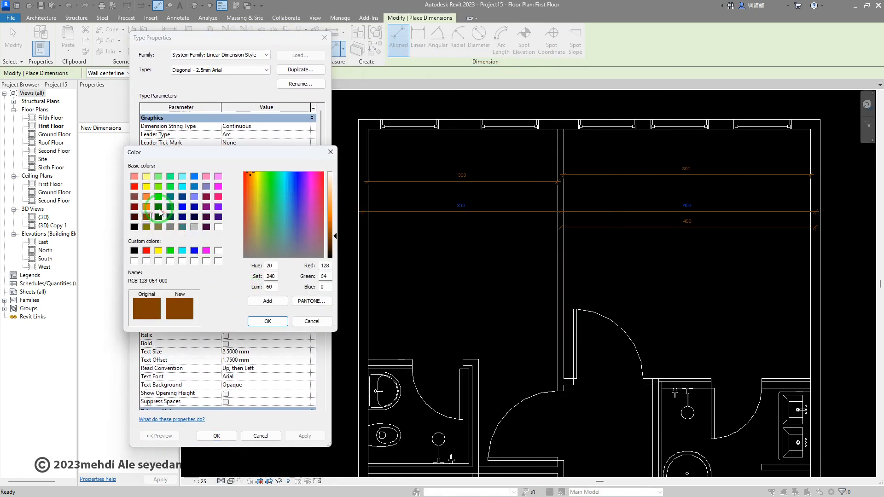
left_click(267, 321)
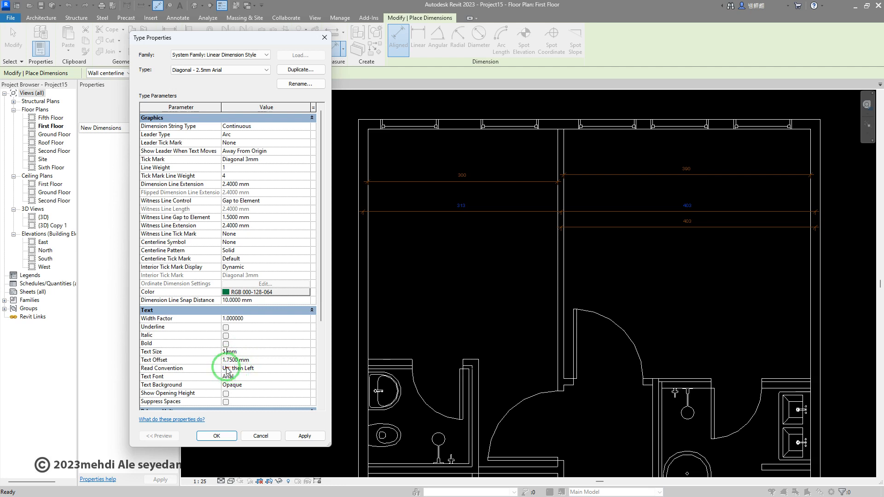
left_click(305, 435)
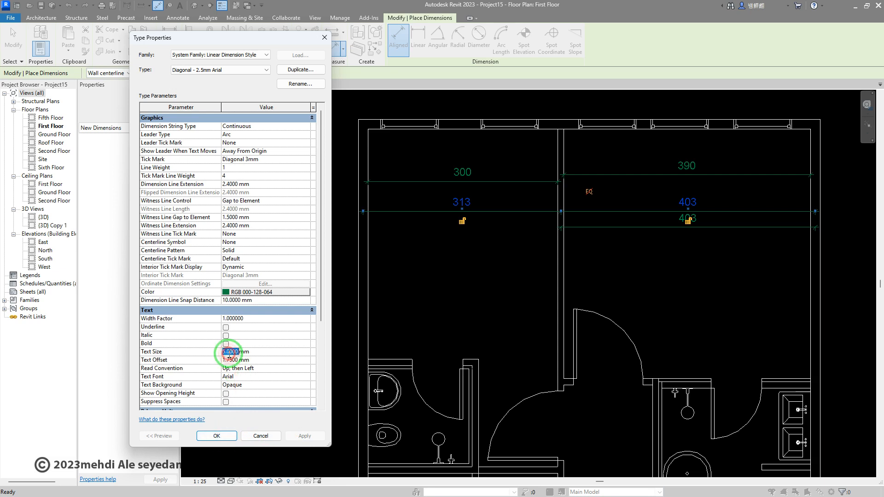
- Set the dimension type's text size to 2 mm and color to RGB 255-128-000, then accept and end dimensioning
left_click(267, 294)
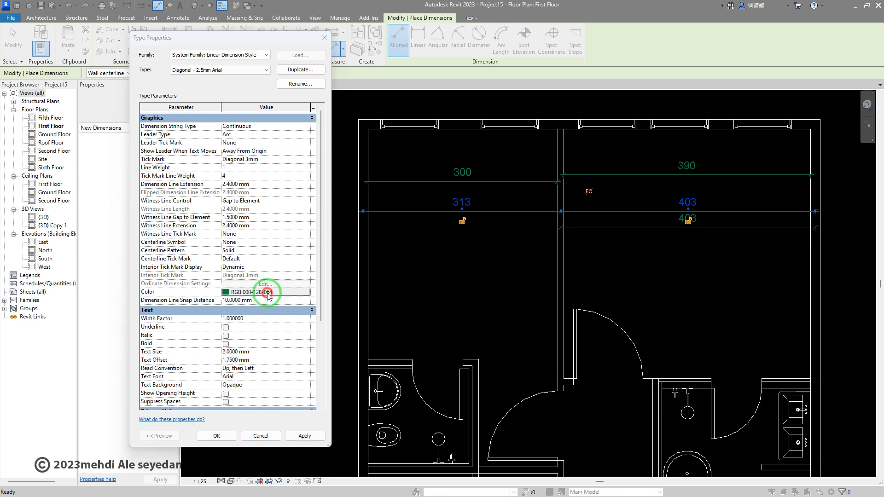
left_click(146, 208)
left_click(267, 321)
left_click(313, 440)
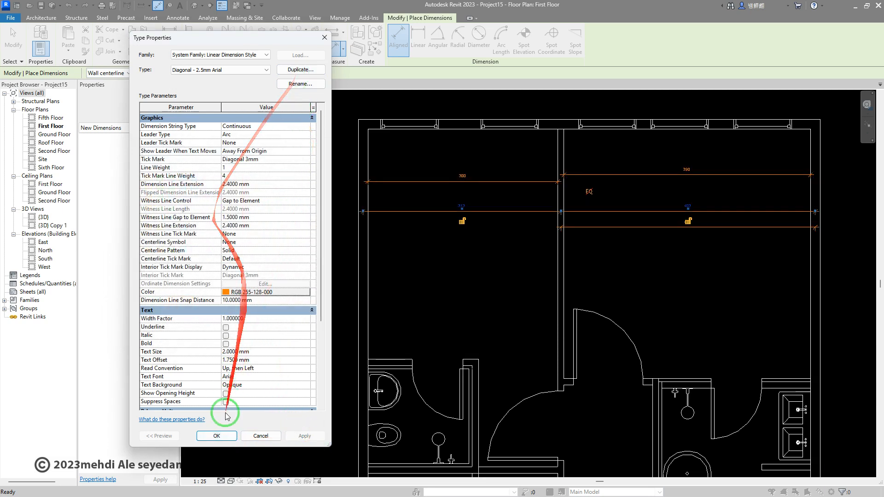
left_click(216, 436)
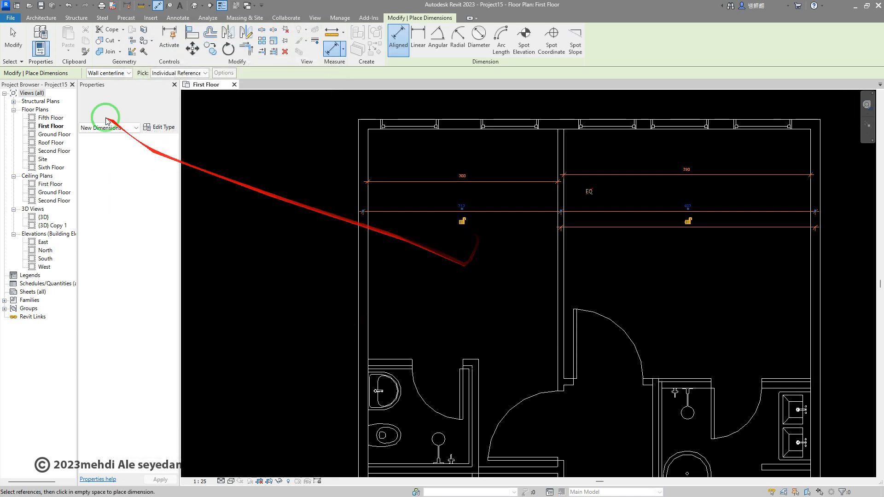
left_click(10, 34)
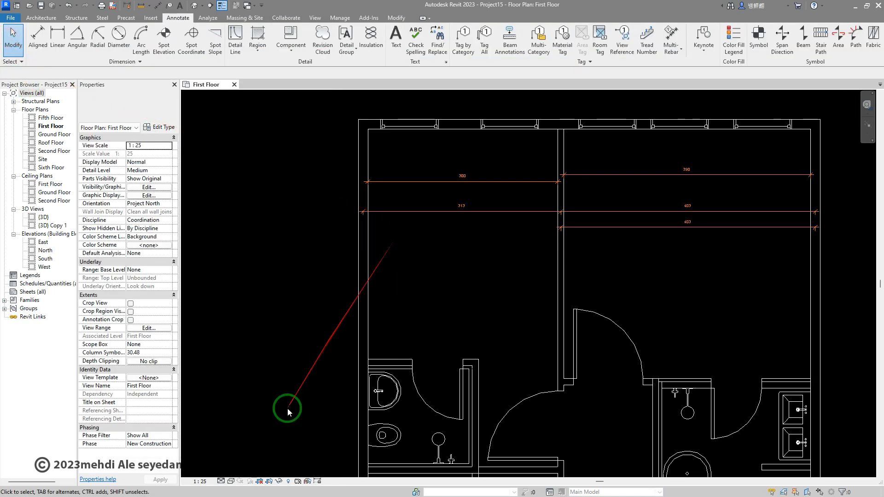
- Try the First Floor plan at view scales 1:200, 1:25 and 1:100, and settle on 1:50
left_click(205, 482)
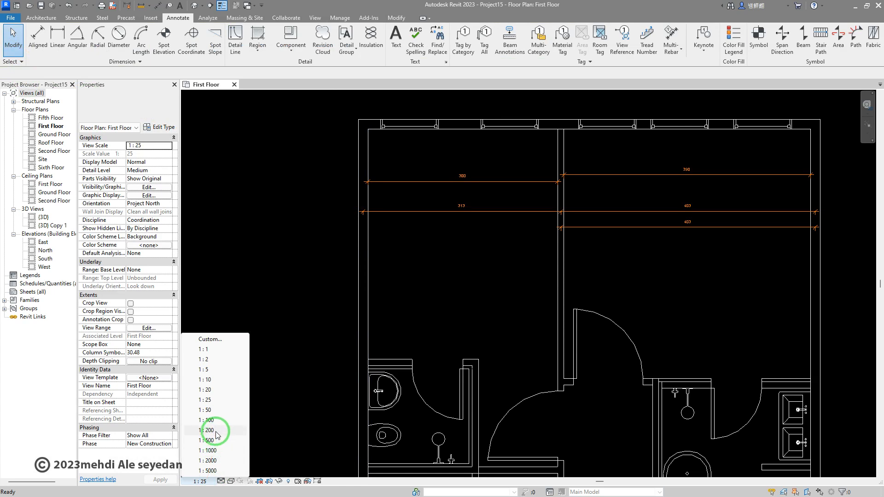
left_click(215, 430)
left_click(204, 482)
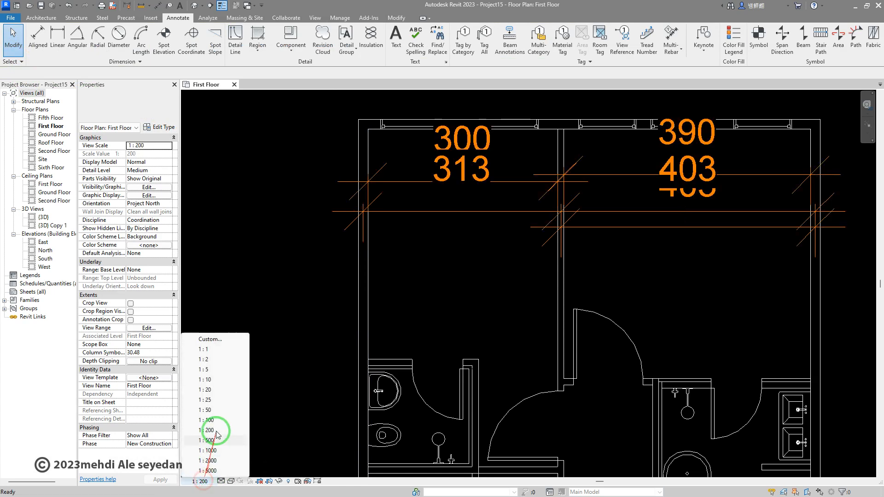
left_click(215, 399)
left_click(202, 481)
left_click(214, 420)
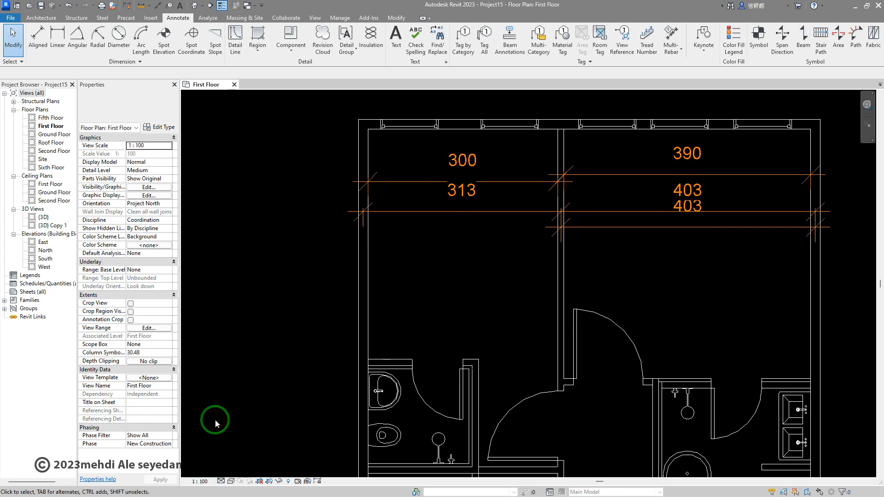
left_click(201, 481)
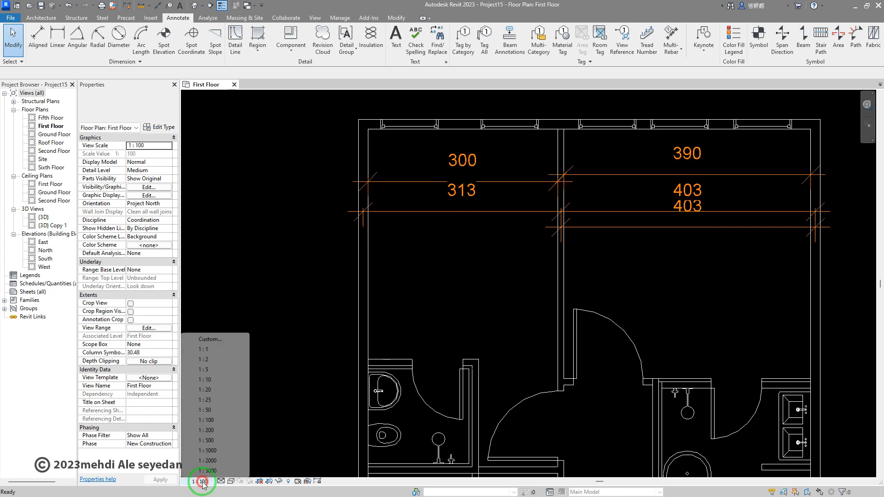
left_click(214, 409)
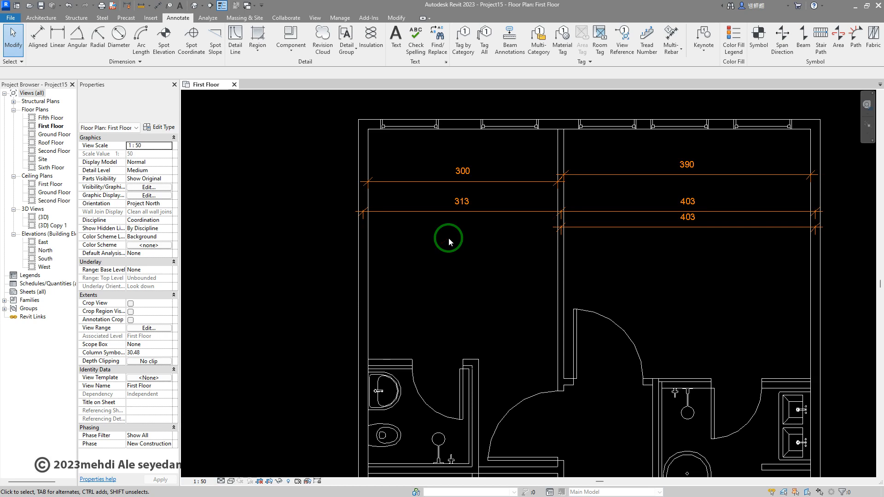
- Set the Aligned dimension to pick Entire Walls, with auto dimension references for opening widths and intersecting walls
left_click(34, 41)
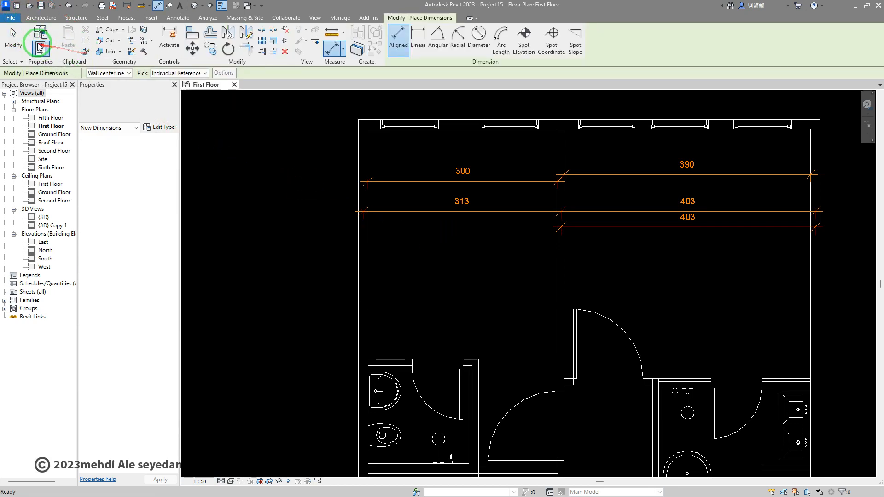
left_click(189, 74)
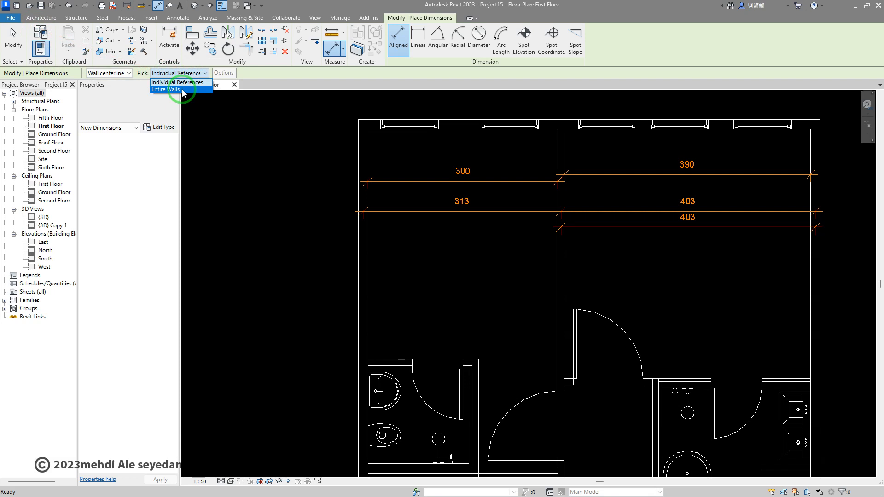
left_click(183, 90)
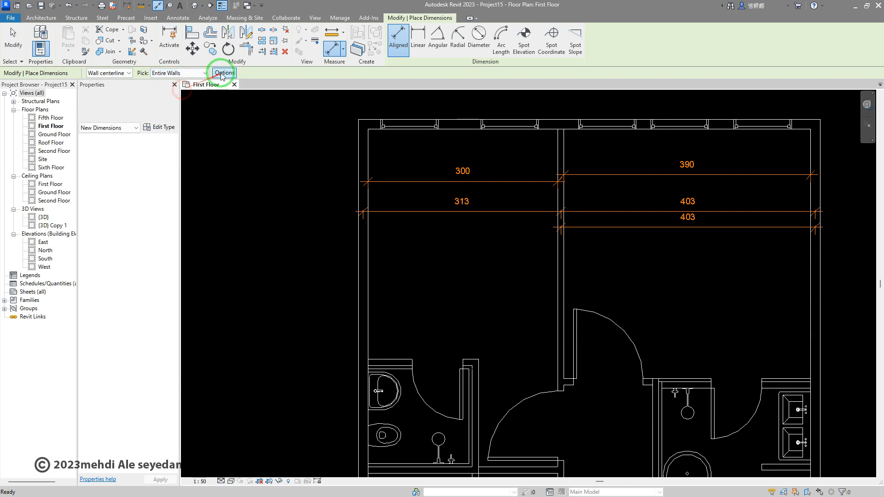
left_click(221, 74)
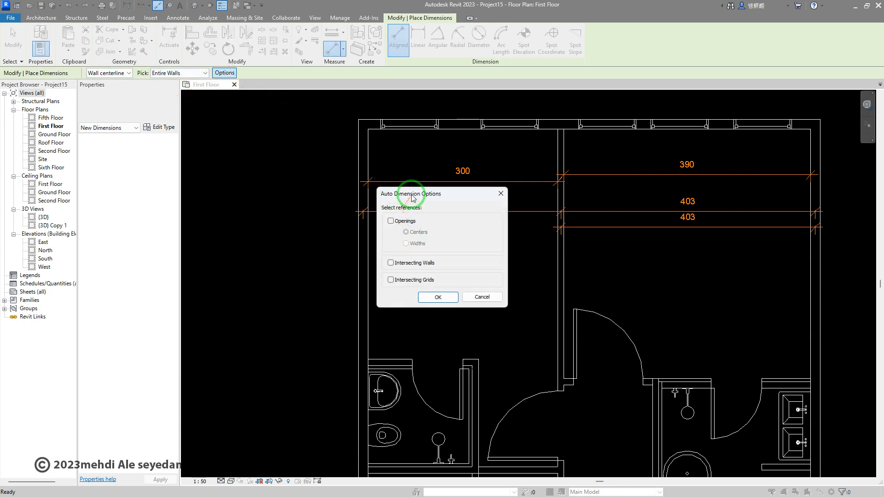
left_click_drag(412, 197, 272, 150)
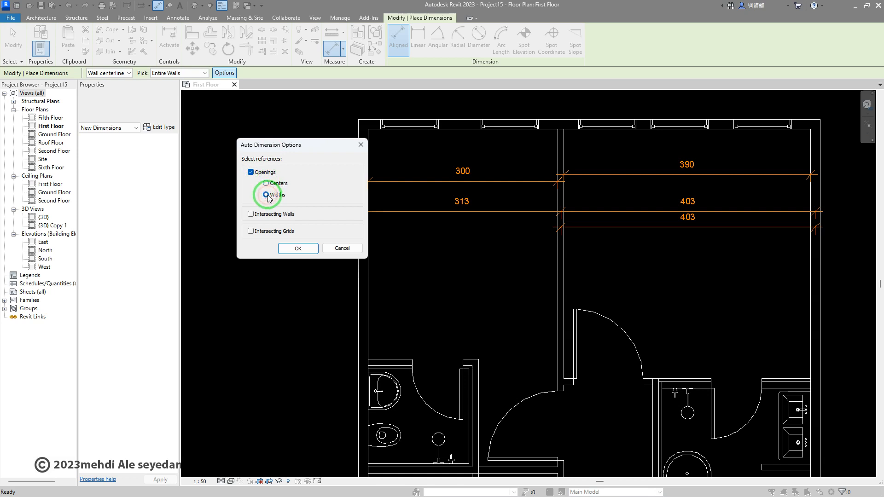
left_click(294, 249)
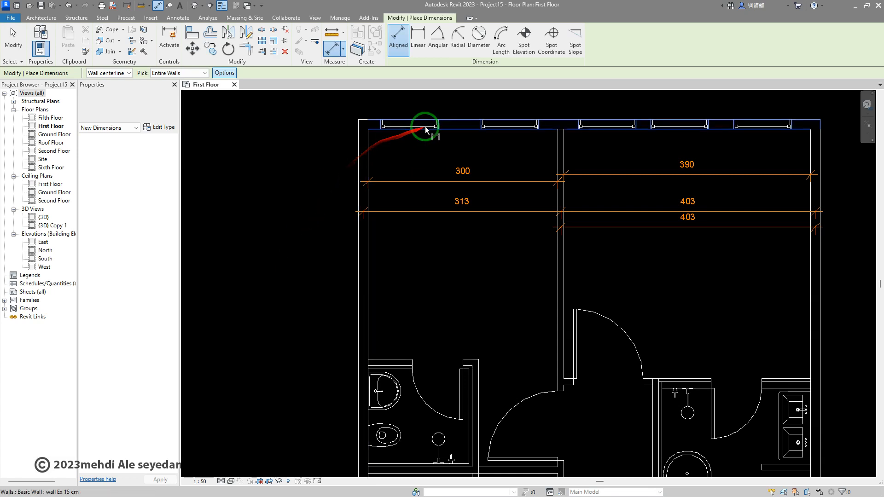
- Place automatic whole-wall dimension strings inside the windowed exterior wall and the adjoining exterior wall beside the large bathroom
left_click(452, 128)
left_click(447, 153)
middle_click_drag(671, 254, 595, 202)
scroll(594, 202, "down", 1)
left_click(716, 247)
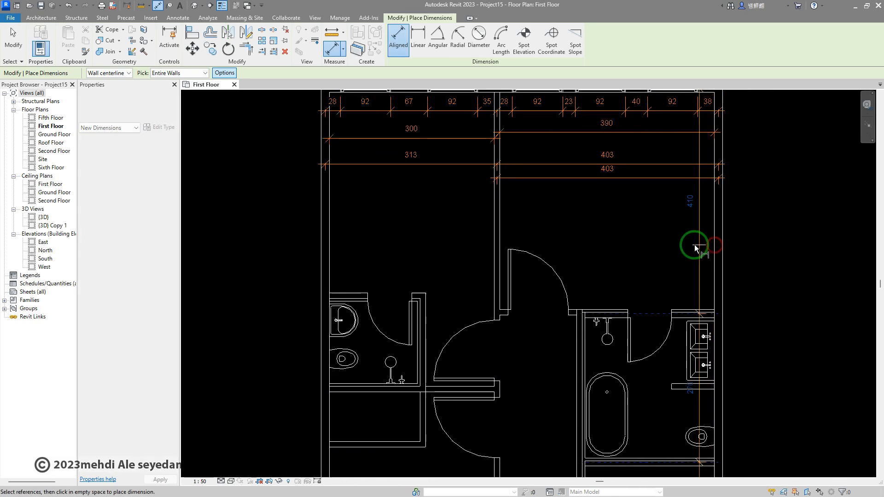
left_click(689, 248)
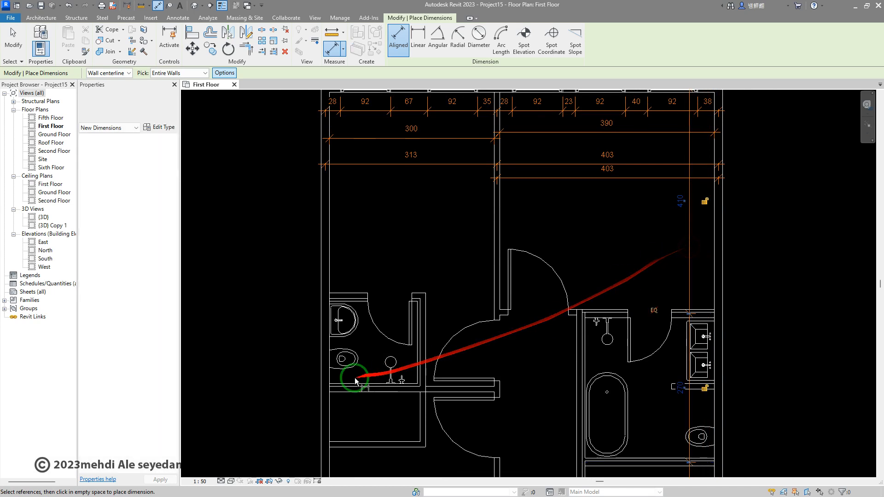
- Place an automatic whole-wall dimension string inside the exterior wall beside the small bathroom and check the dimensioned plan
left_click(320, 346)
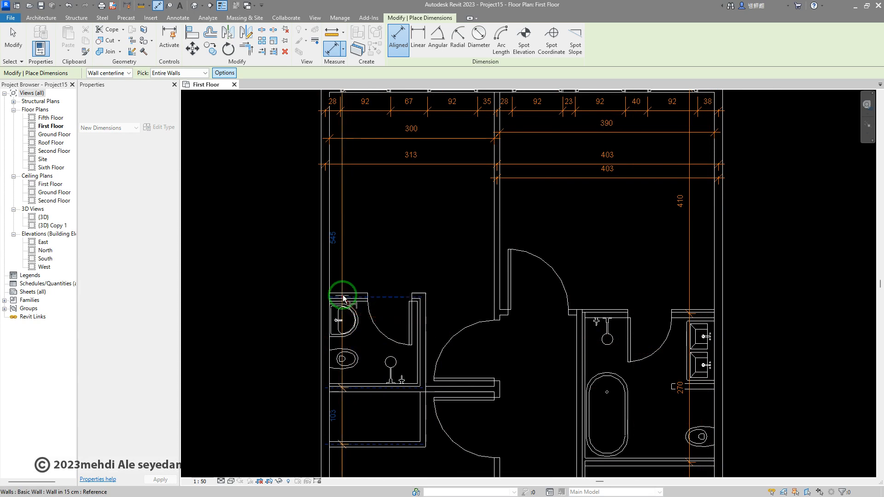
left_click(354, 270)
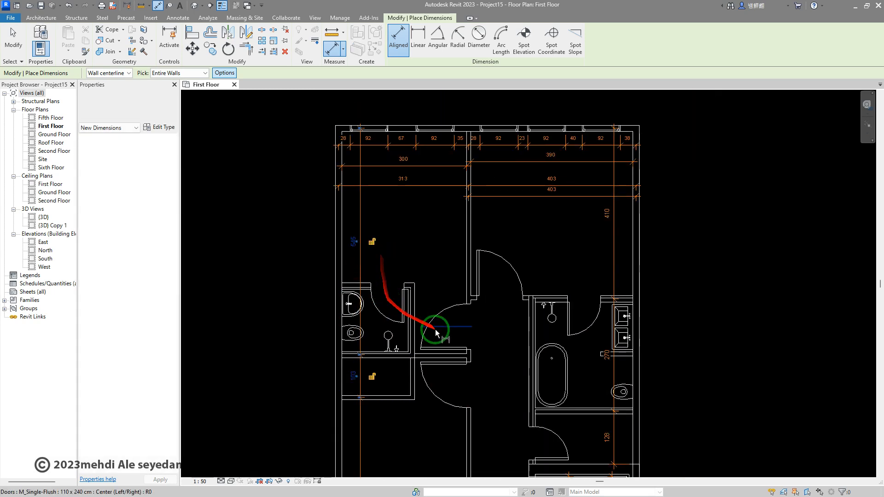
scroll(430, 272, "down", 2)
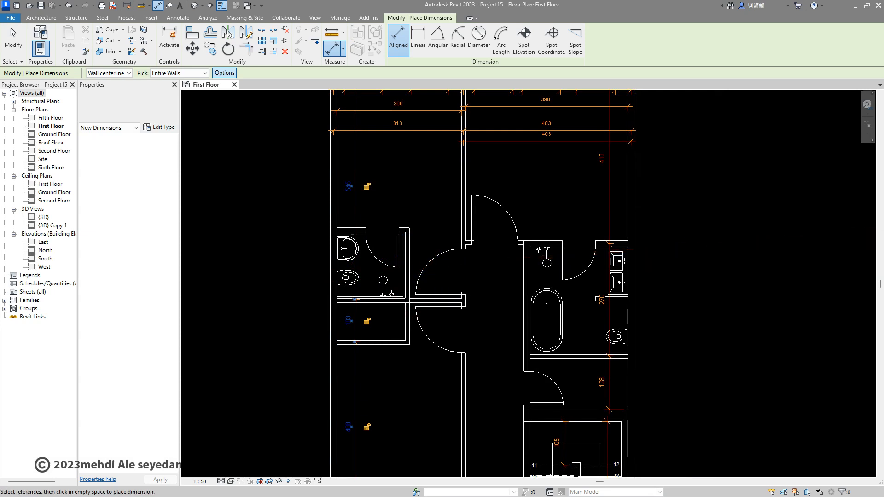
scroll(575, 258, "down", 3)
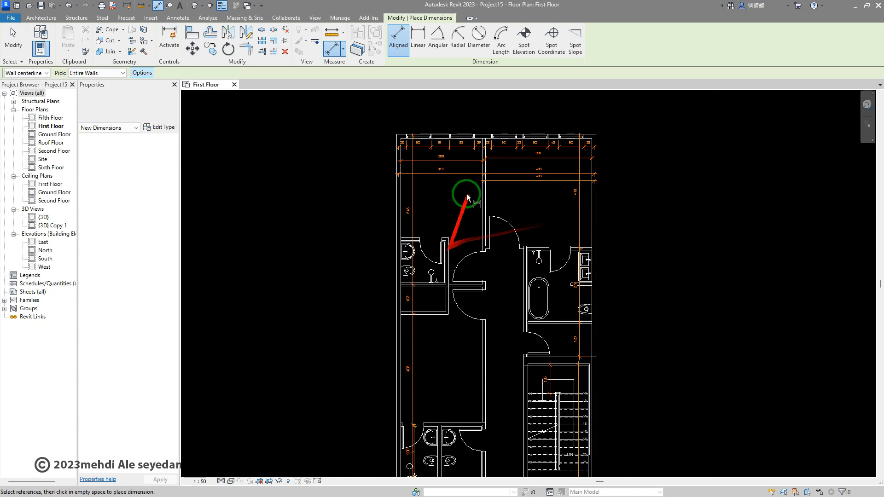
scroll(483, 168, "up", 3)
middle_click_drag(484, 167, 353, 236)
- In the Level 1 plan of Project1, place a radial dimension on the curved wall
left_click(177, 19)
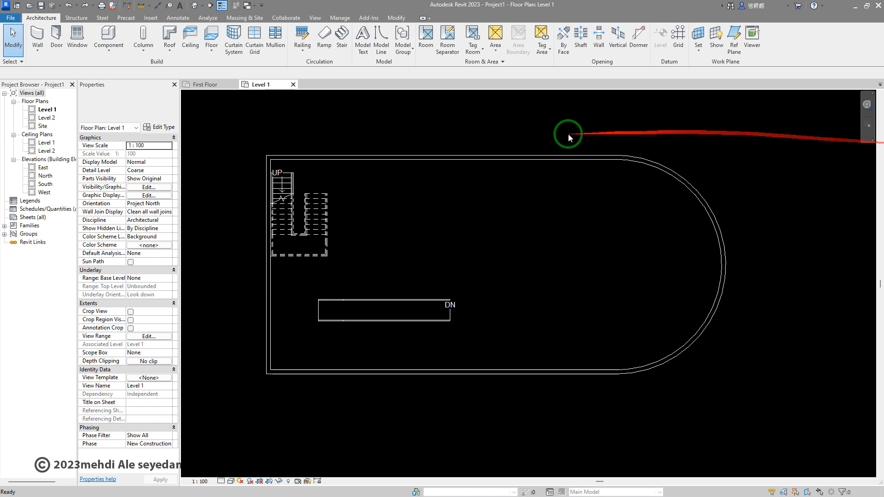
left_click(180, 15)
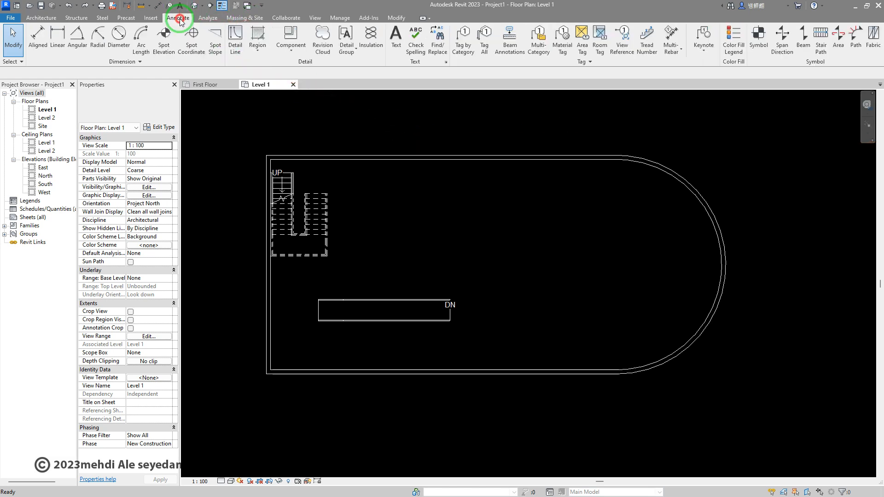
left_click(77, 41)
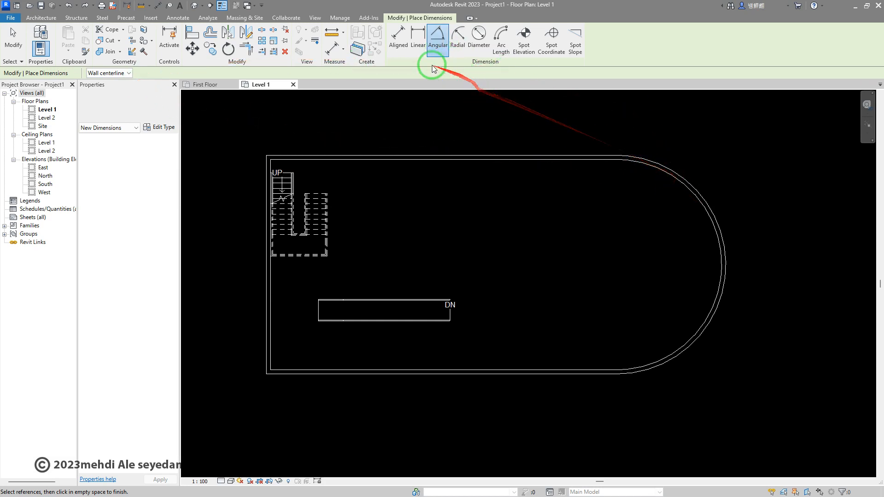
left_click(457, 42)
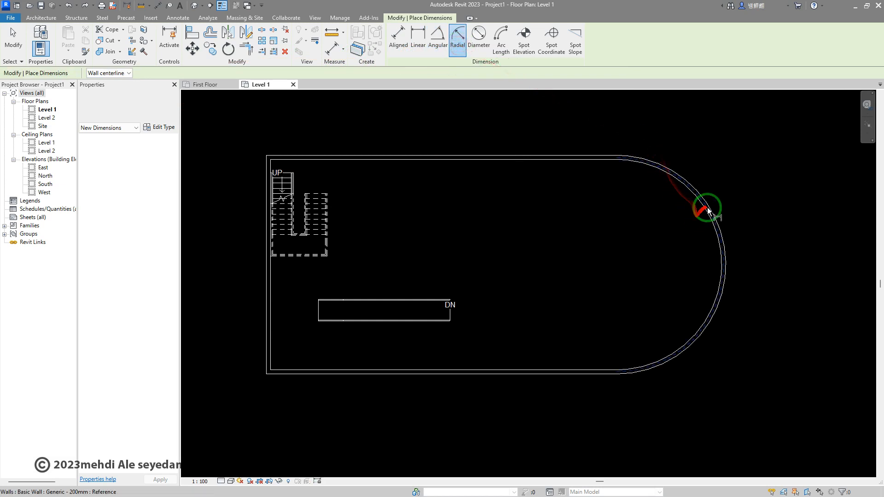
left_click(707, 212)
left_click(671, 224)
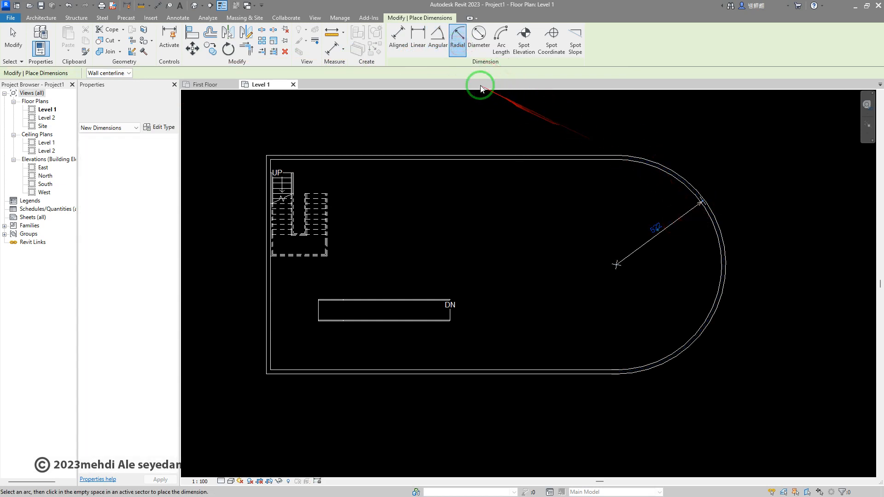
- Place a diameter dimension on the same curved wall
left_click(478, 39)
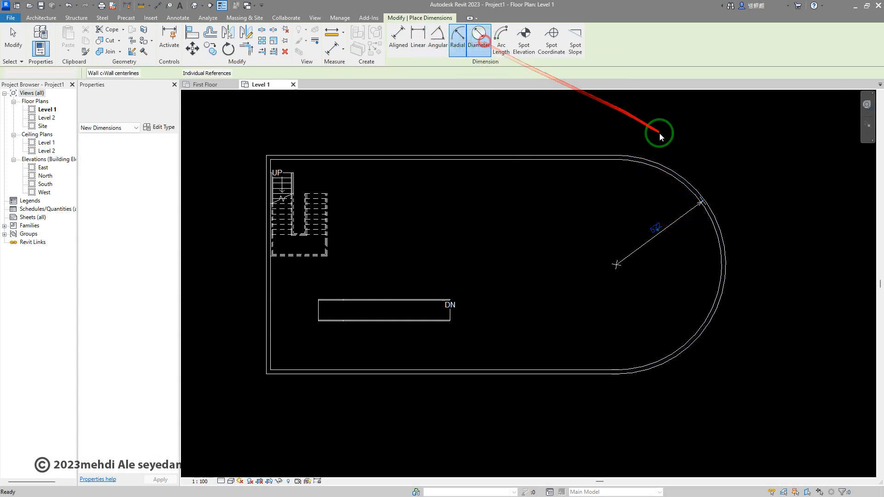
left_click(678, 182)
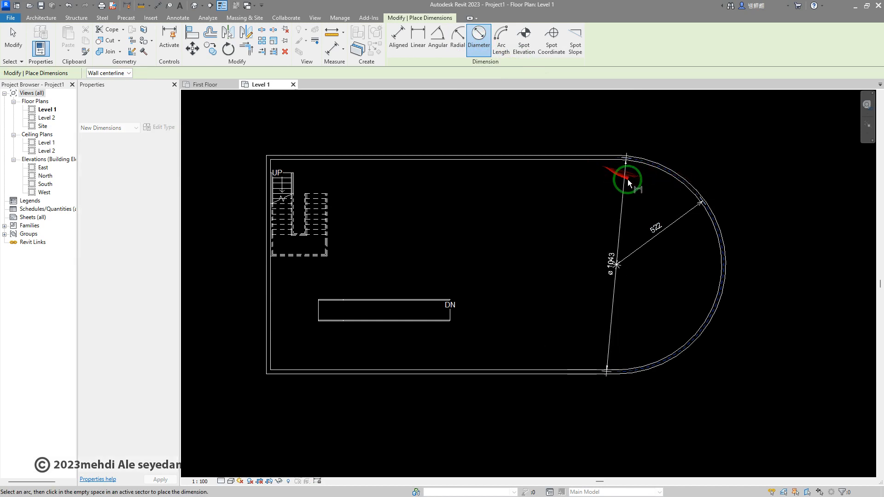
left_click(647, 193)
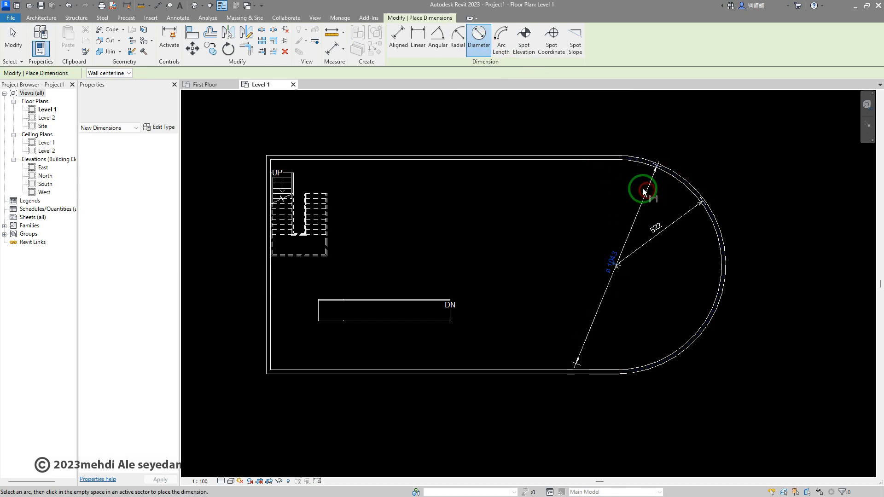
- Draw a separate center-ends arc wall beyond the curved end of the building, with radius about 470 and sweep about 99°
left_click(41, 18)
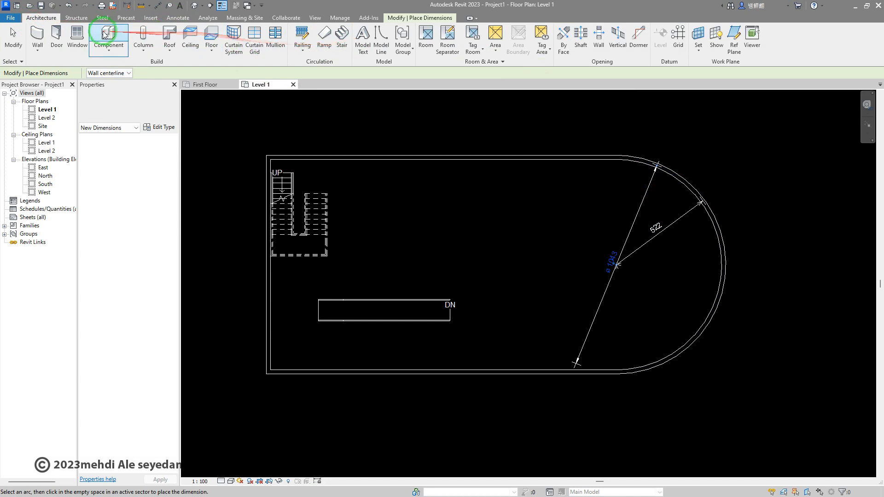
left_click(39, 37)
left_click(413, 42)
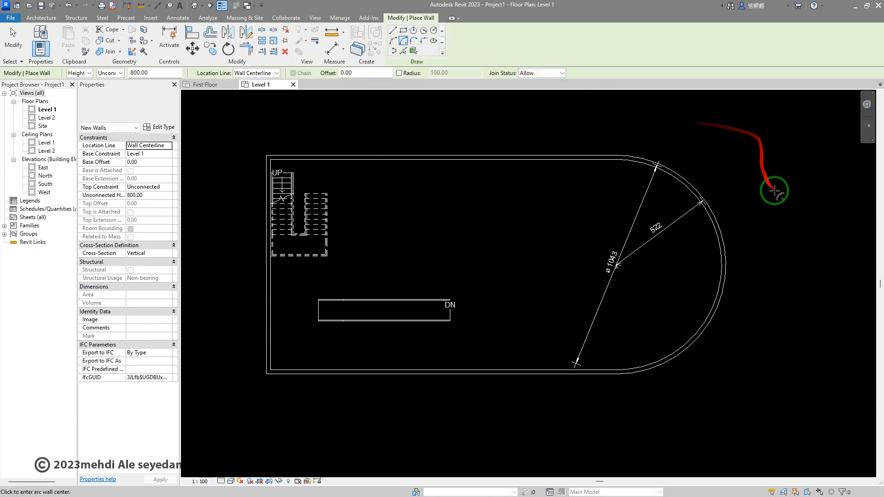
middle_click_drag(773, 191, 517, 231)
left_click(619, 160)
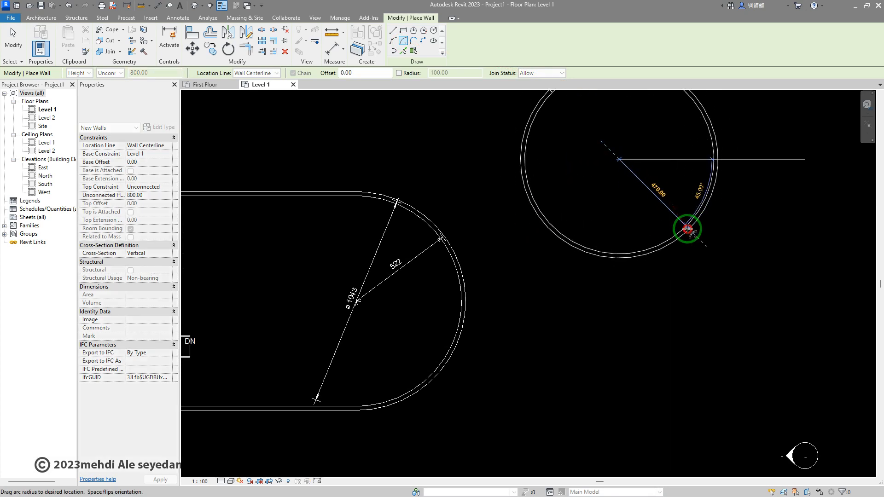
left_click(673, 240)
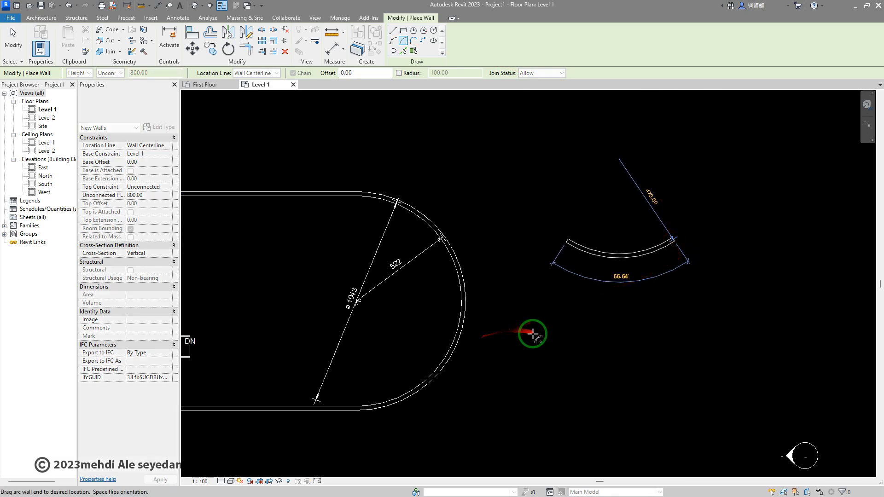
left_click(672, 111)
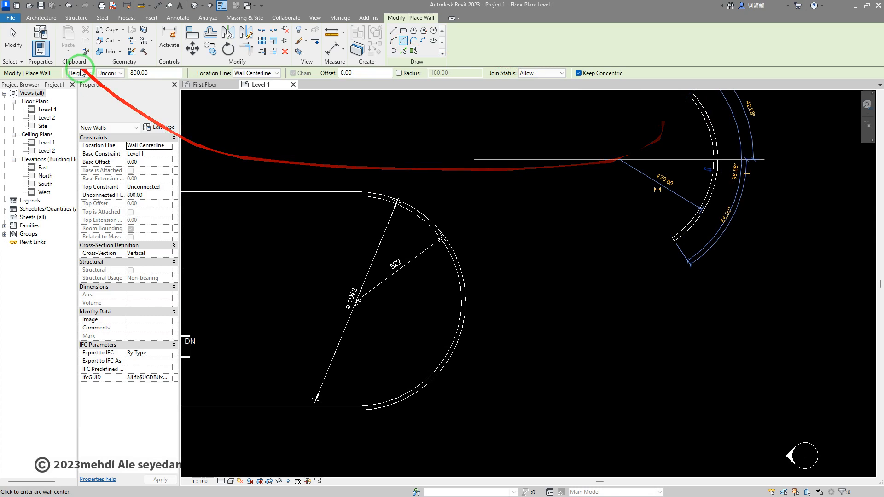
left_click(13, 38)
- Place an angular dimension between the two ends of the separate arc wall, on its inner side
mouse_move(481, 207)
middle_mouse_down()
mouse_move(473, 286)
mouse_move(567, 261)
middle_mouse_up()
scroll(473, 287, "down", 1)
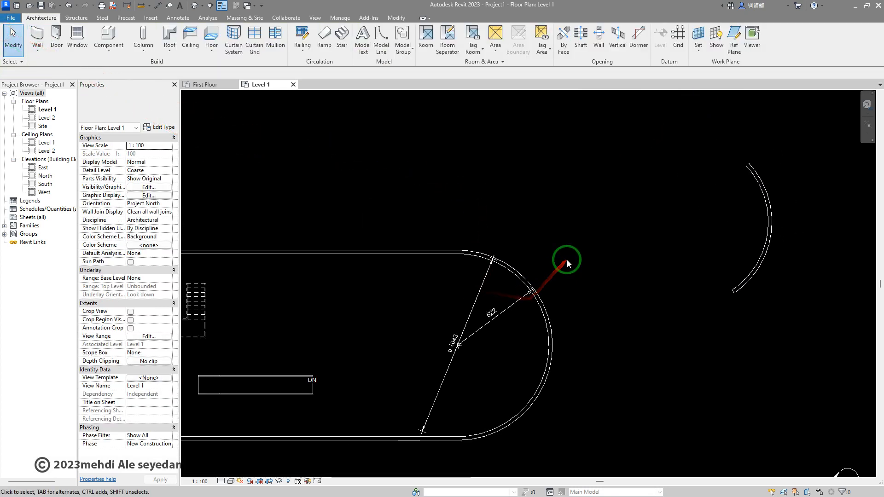
left_click(184, 20)
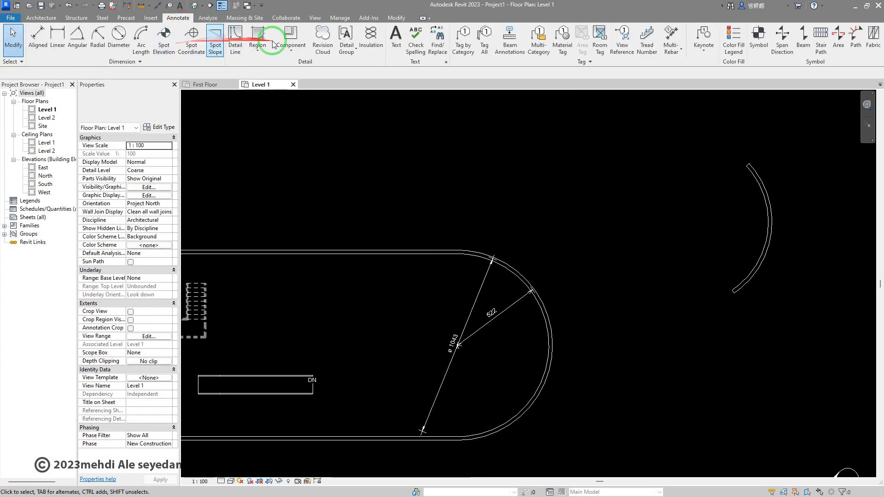
left_click(78, 36)
left_click(753, 163)
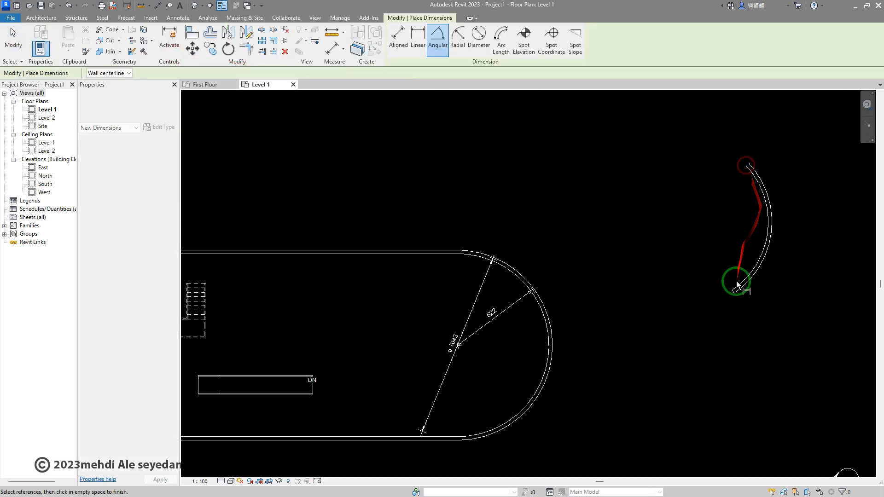
left_click(732, 292)
scroll(748, 240, "up", 1)
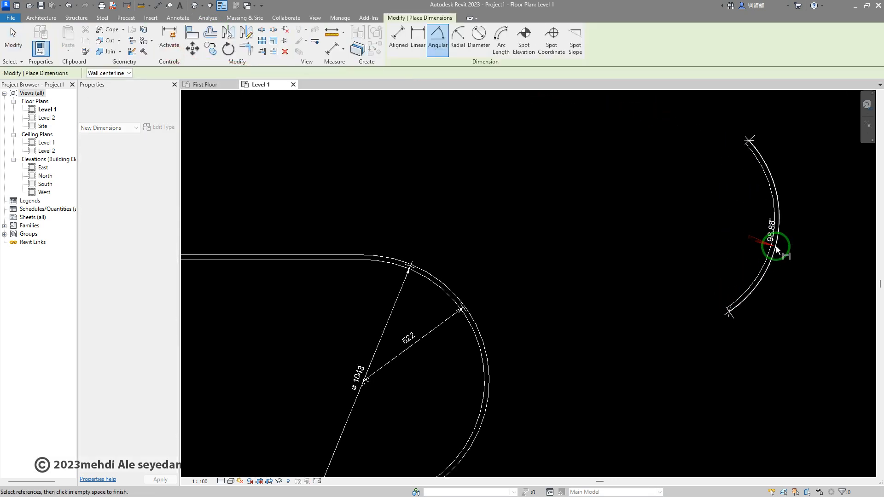
left_click(760, 237)
scroll(755, 242, "down", 2)
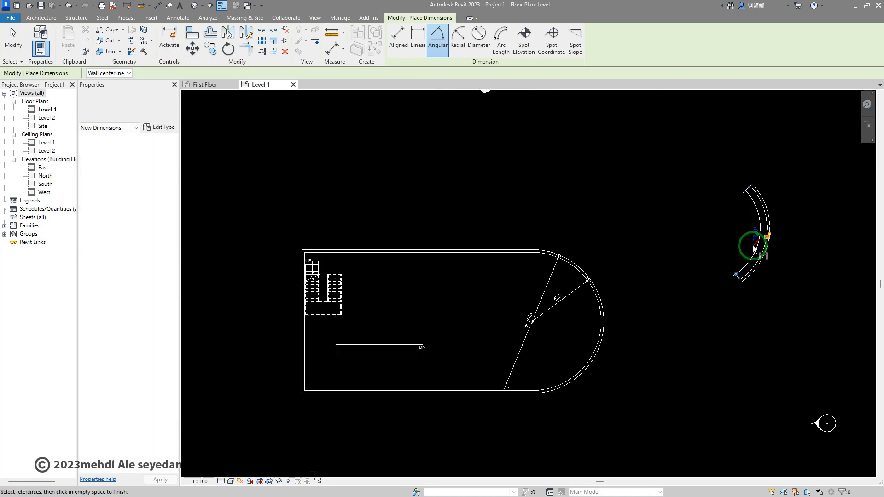
- Place an arc length dimension outside the building's curved wall, referenced to the two straight walls' faces, and end dimensioning
middle_click_drag(612, 280, 677, 248)
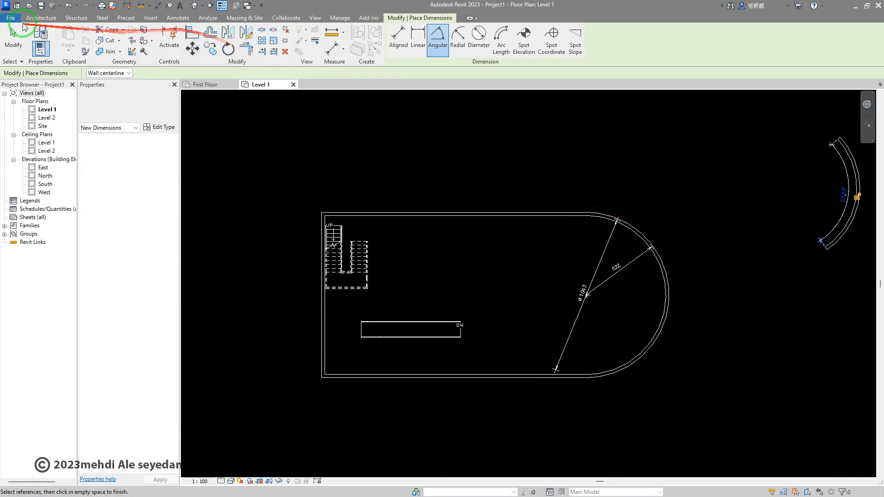
left_click(171, 19)
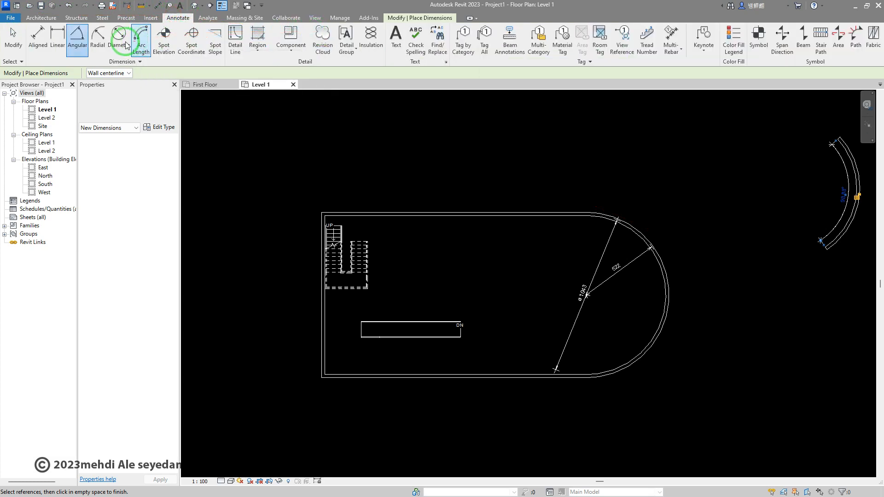
left_click(144, 40)
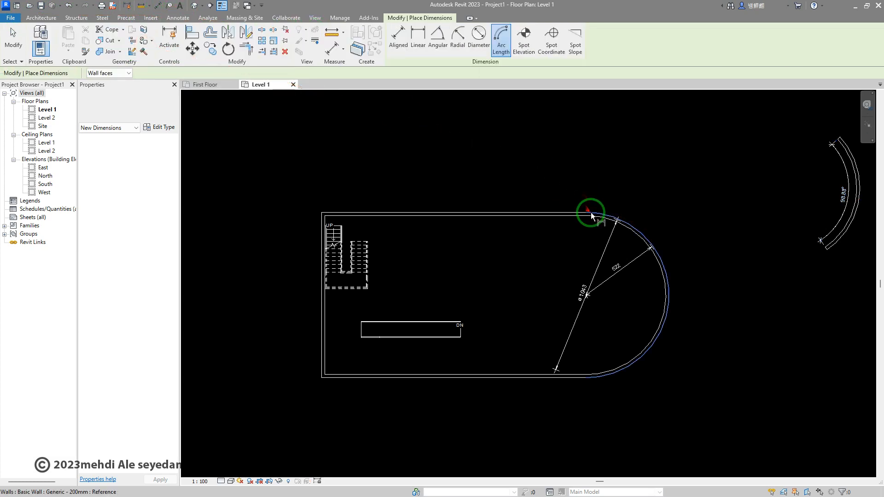
left_click(591, 213)
scroll(579, 375, "up", 1)
left_click(577, 378)
left_click(577, 188)
scroll(662, 197, "up", 1)
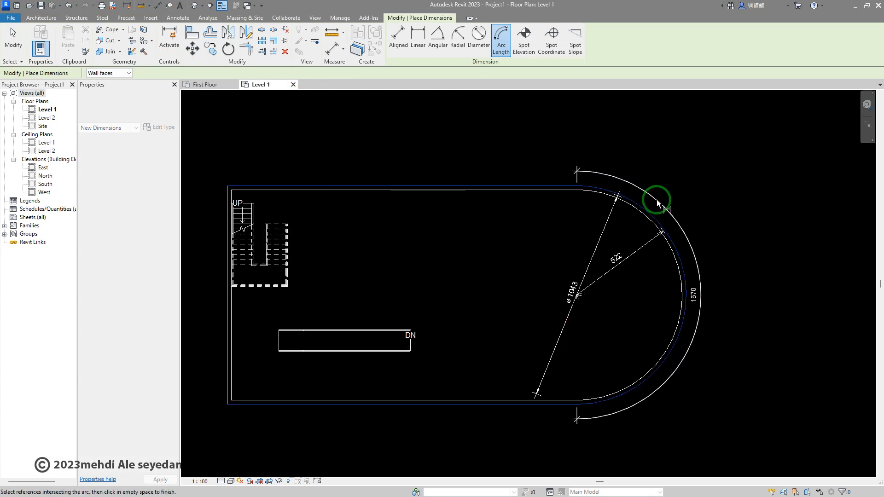
left_click(659, 200)
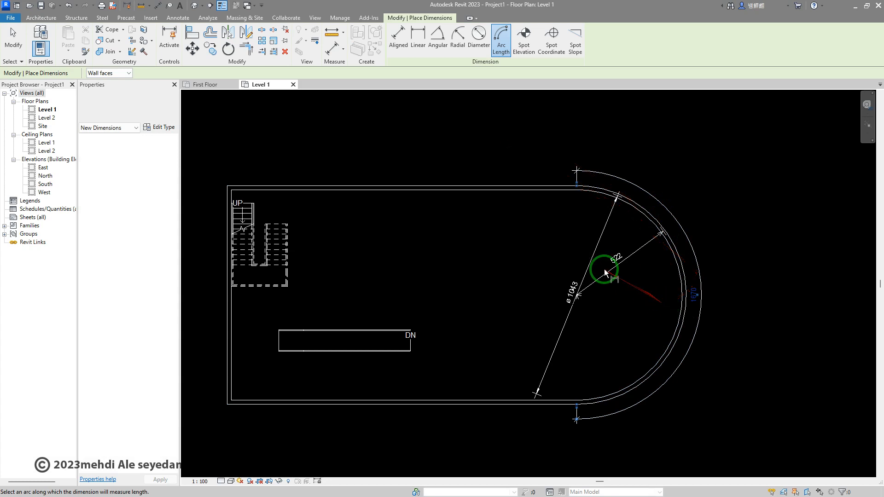
left_click(13, 39)
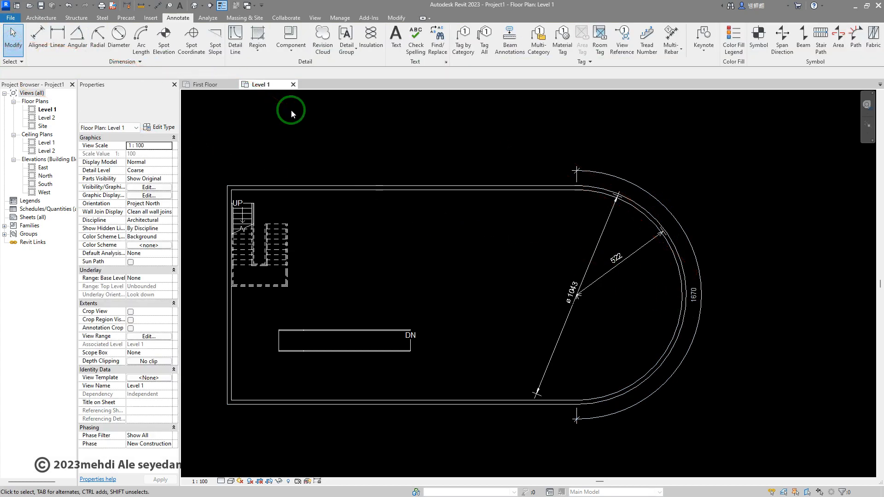
- Place a spot elevation without a leader on the straight exterior wall nearest the stair
left_click(163, 47)
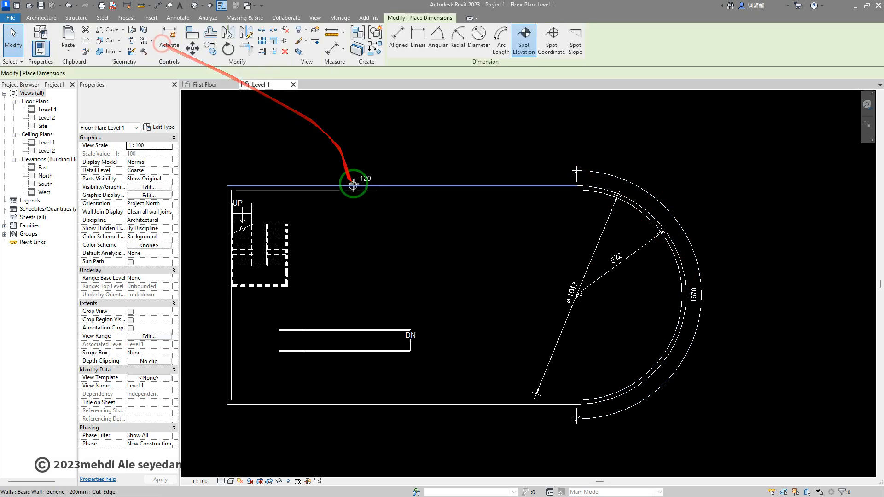
left_click(367, 185)
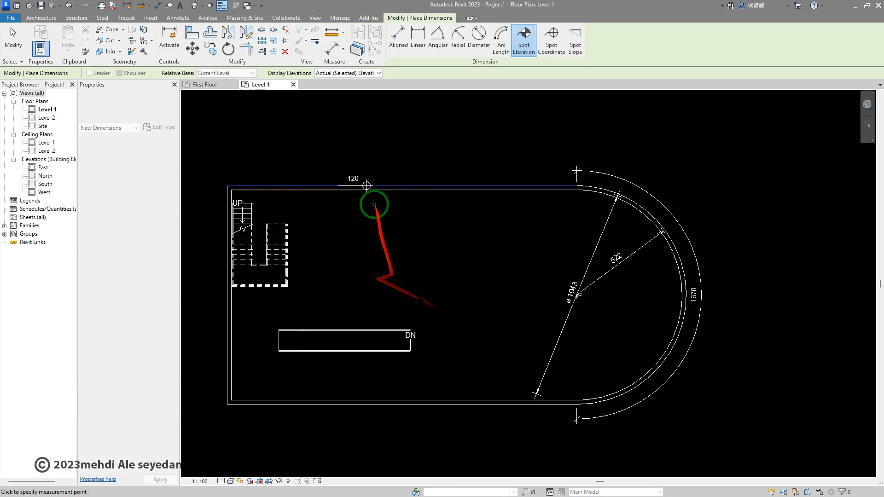
left_click(445, 219)
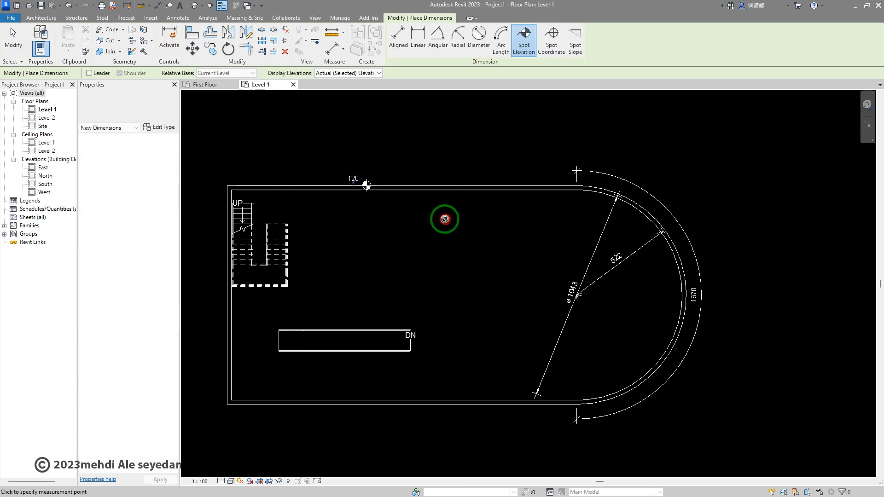
- Switch the view from wireframe to a filled visual style and place spot elevations without leaders near both ends of the ramp
left_click(230, 481)
left_click(251, 452)
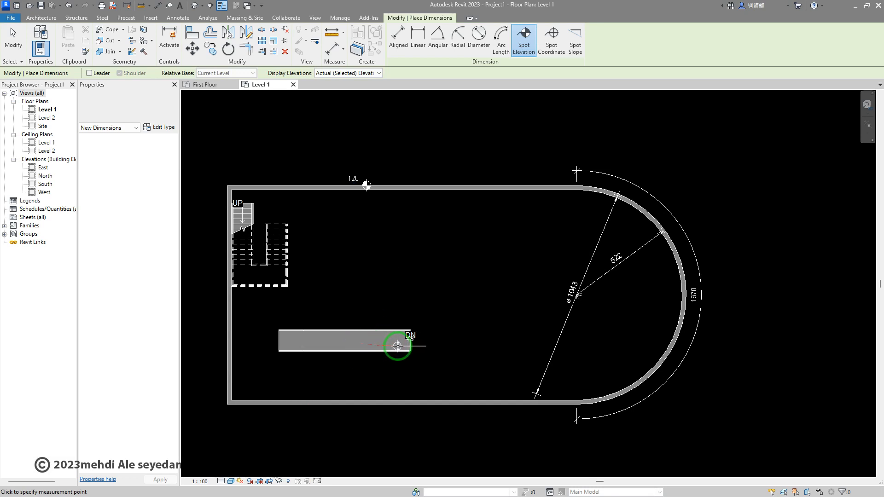
scroll(391, 345, "up", 3)
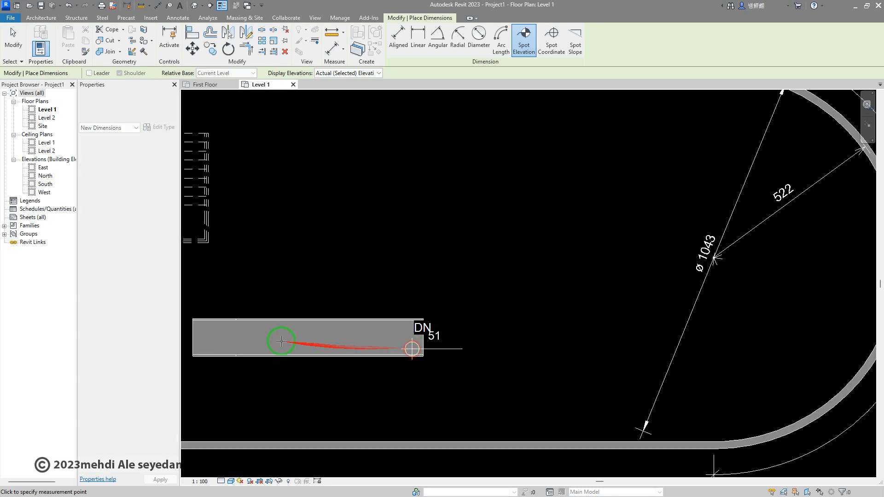
middle_click_drag(235, 343, 347, 333)
left_click(337, 333)
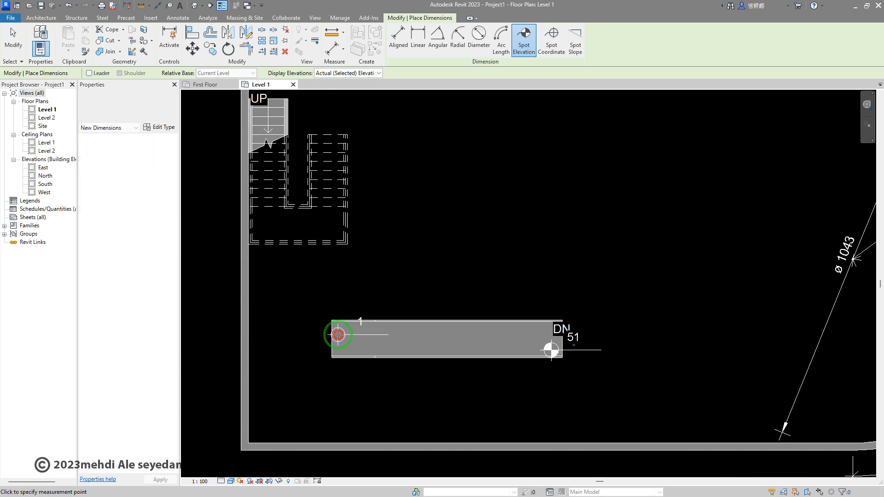
left_click(340, 338)
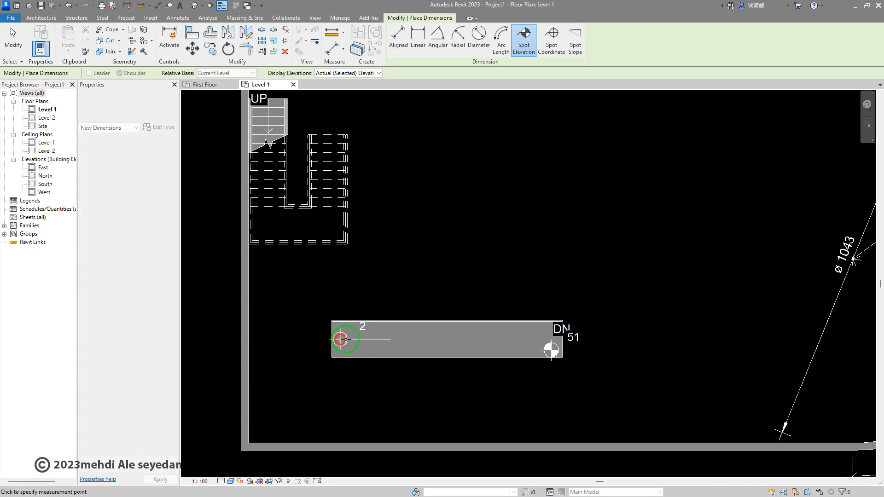
left_click(318, 224)
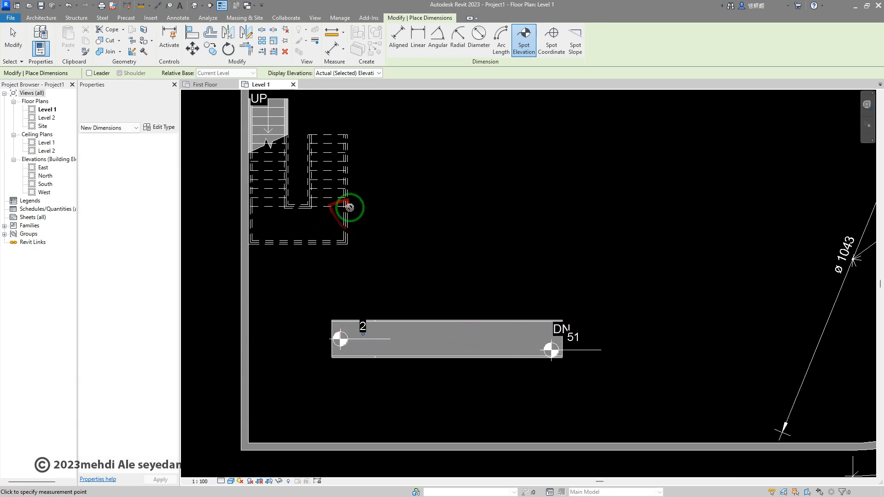
scroll(350, 207, "down", 2)
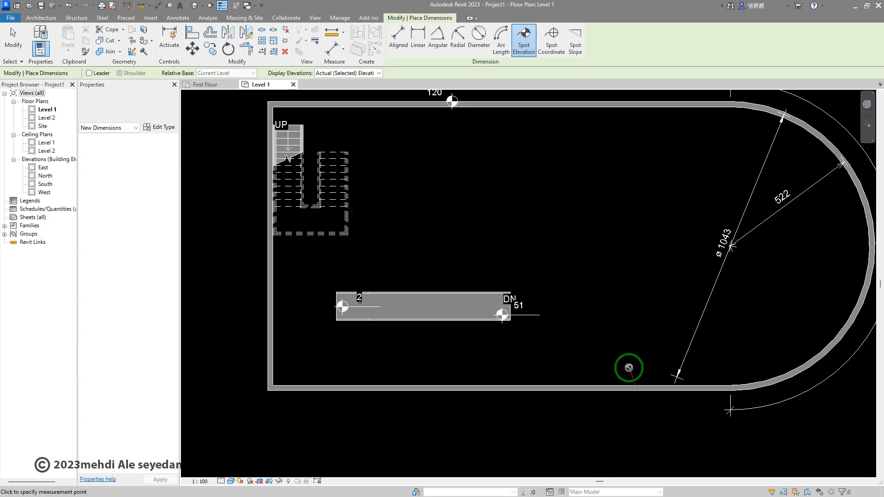
scroll(597, 287, "down", 1)
left_click(16, 38)
middle_click_drag(549, 219, 440, 221)
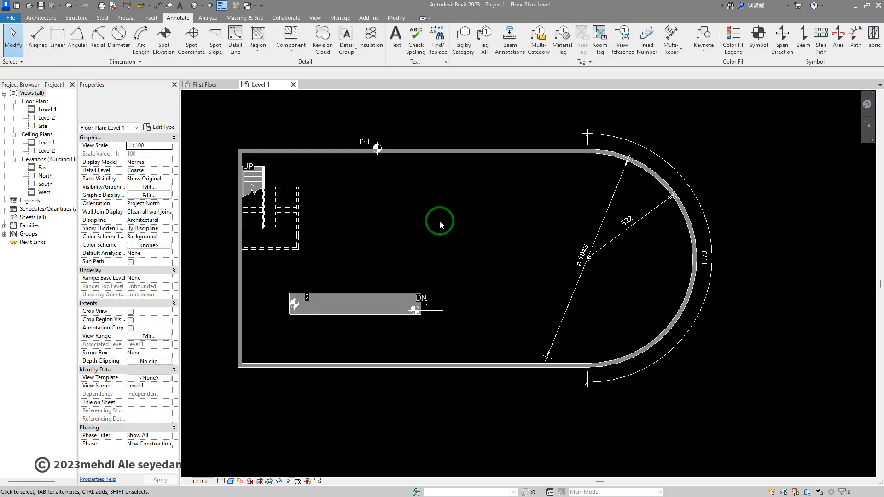
- Place a spot slope along the middle of the ramp and slightly shorten its arrow leader
left_click(256, 80)
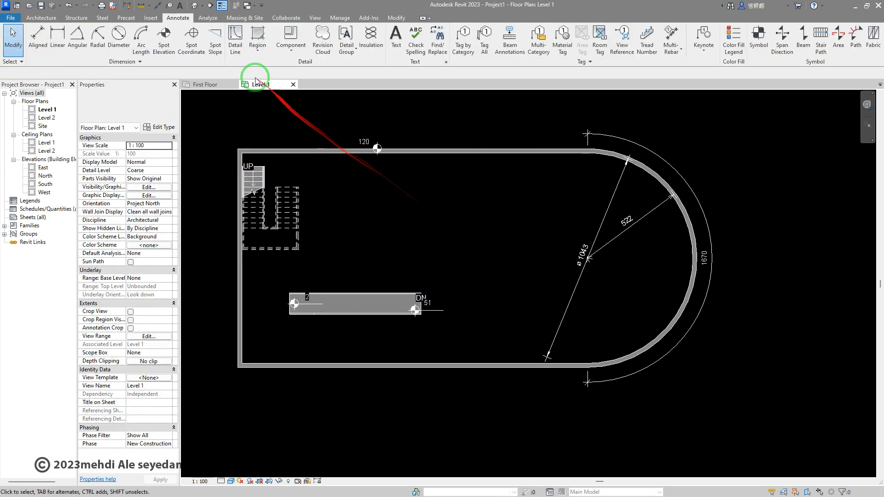
left_click(215, 49)
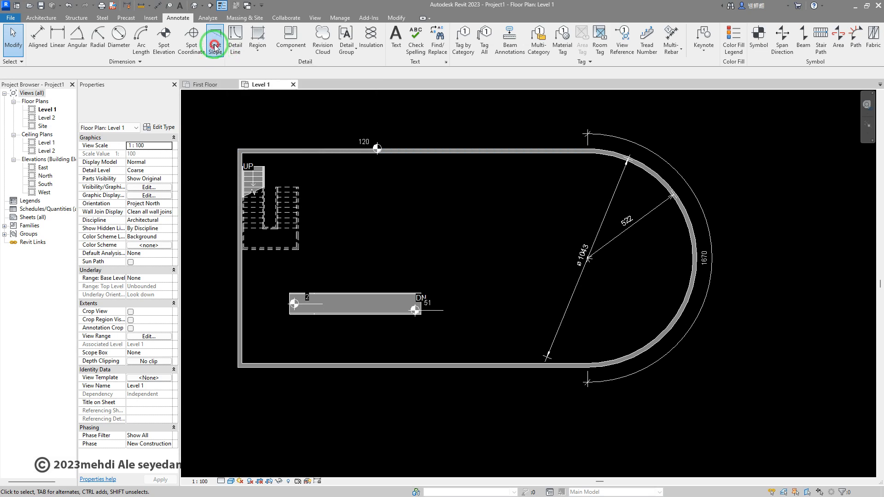
scroll(347, 302, "up", 2)
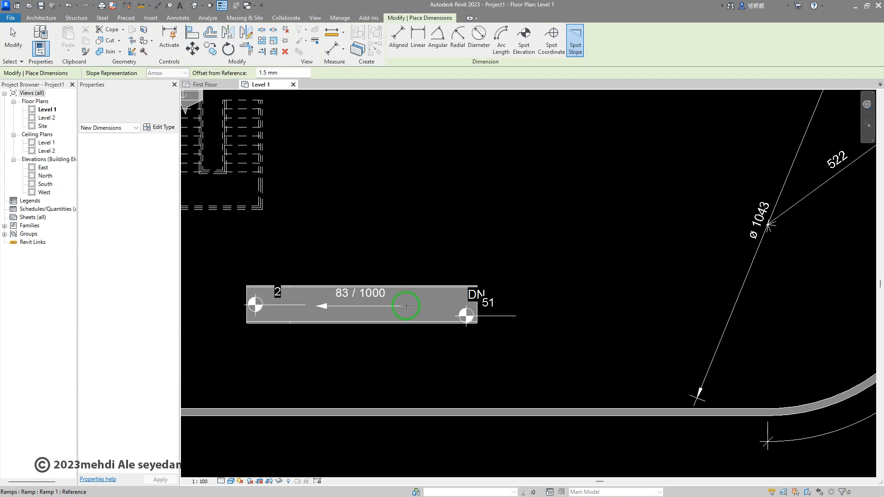
left_click(13, 43)
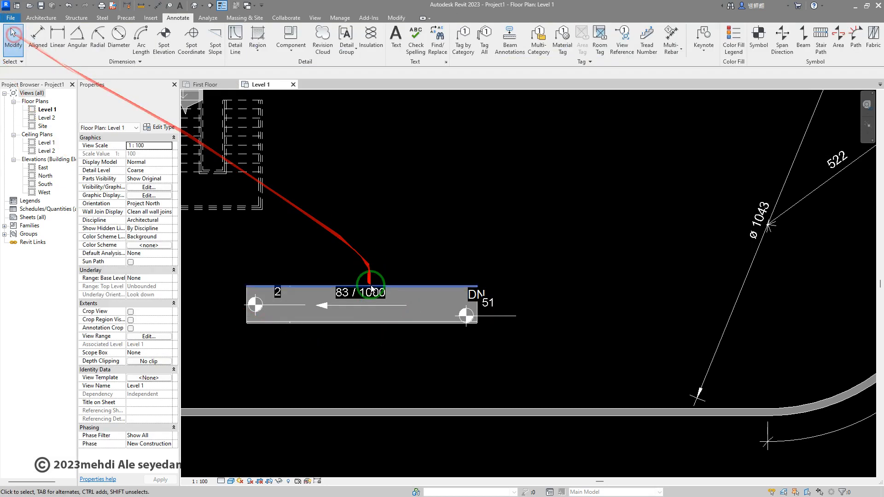
left_click(369, 303)
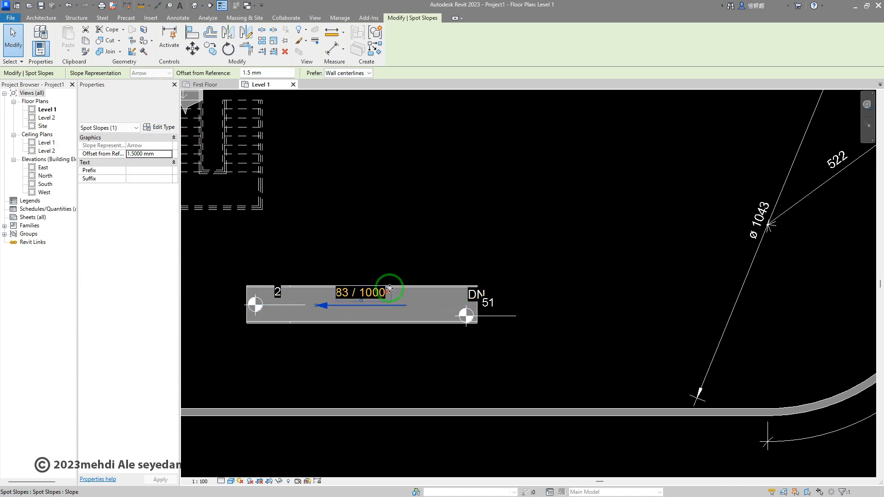
left_click_drag(317, 306, 322, 306)
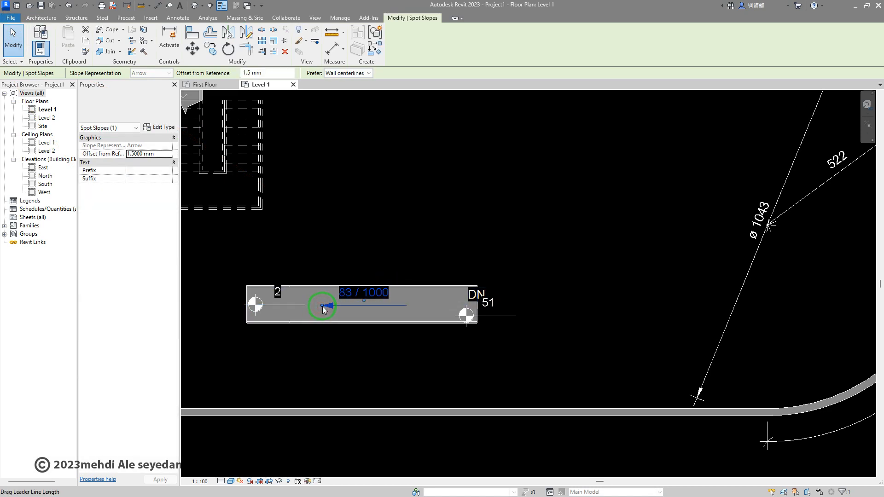
- Change the spot slope type's primary units format to Percentage with 0 decimal places and apply it
left_click(158, 127)
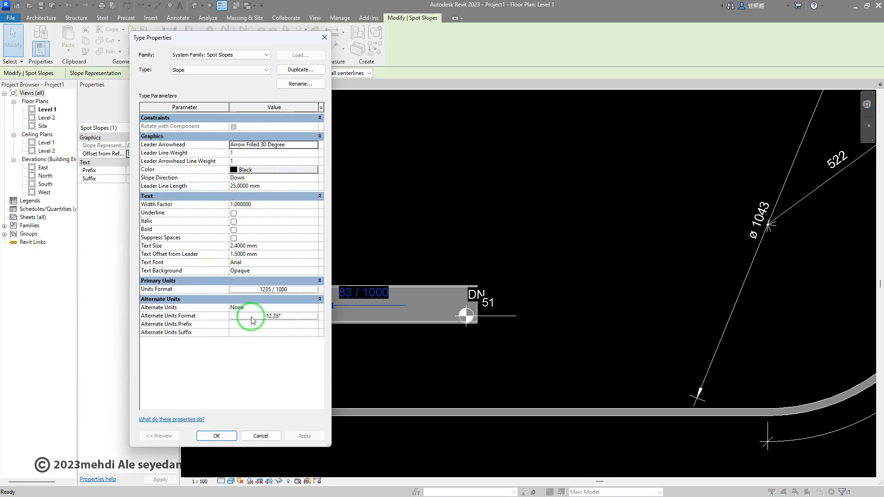
left_click(279, 290)
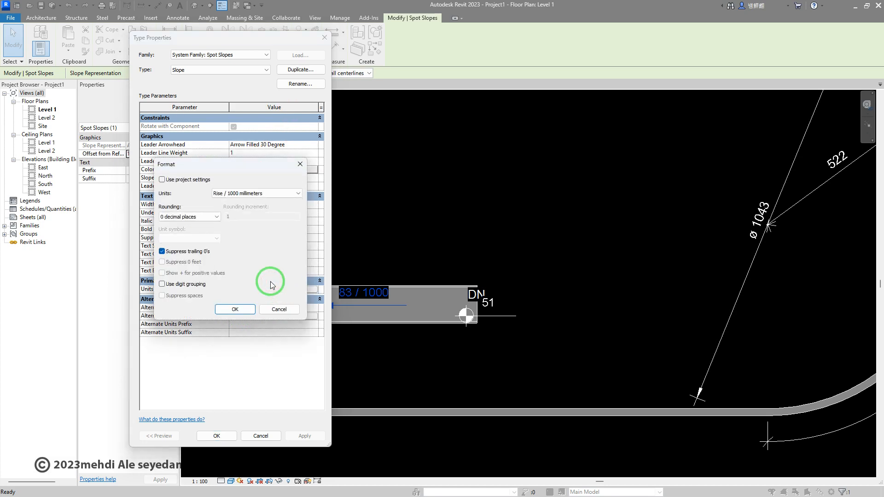
left_click(267, 194)
left_click(230, 214)
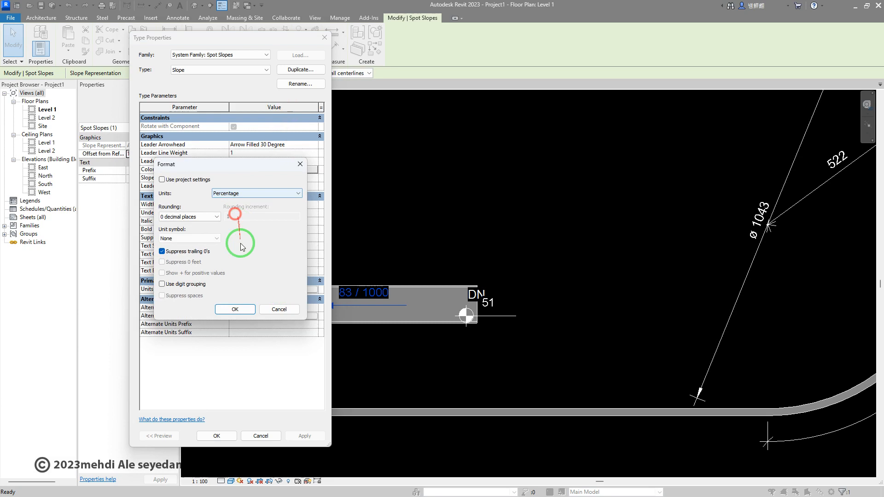
left_click(234, 308)
left_click(300, 436)
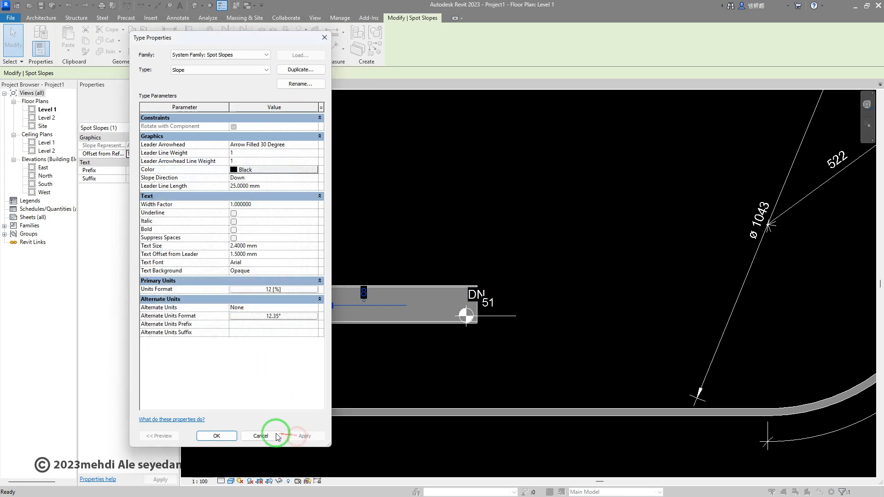
left_click(219, 436)
left_click(379, 377)
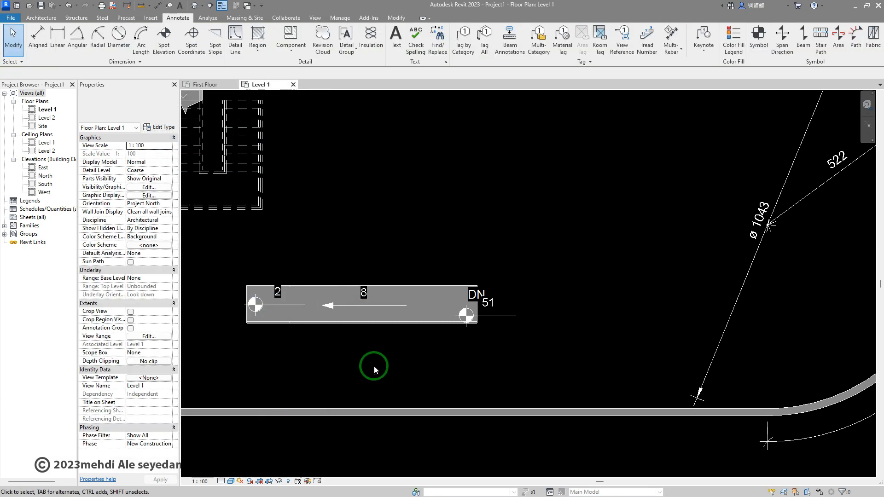
- Draw a closed L-shaped outline about 180 wide with a small notch, using chained thin detail lines outside the building's upper straight wall
scroll(564, 257, "down", 1)
scroll(567, 254, "down", 1)
middle_click_drag(576, 253, 513, 278)
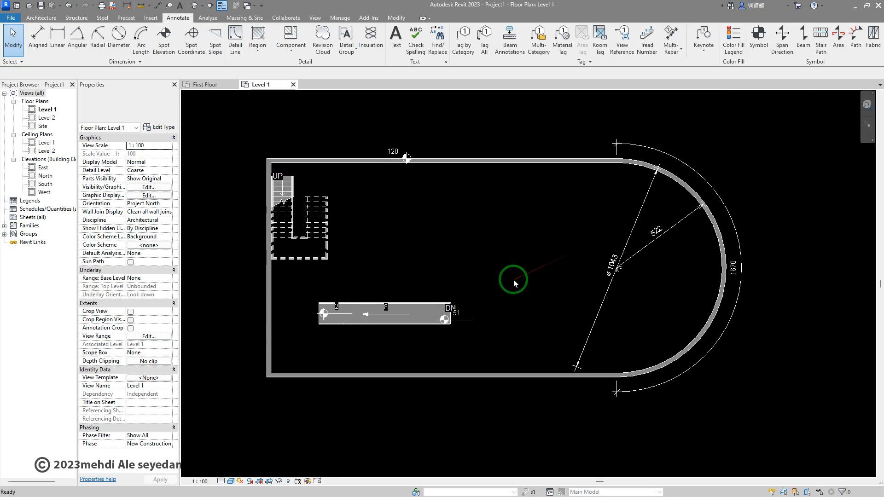
left_click(238, 46)
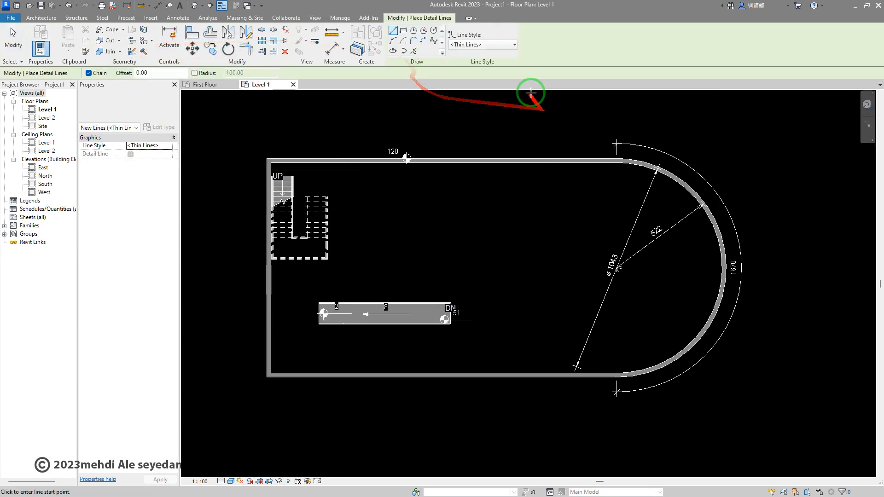
left_click(506, 102)
scroll(543, 98, "up", 1)
left_click(540, 105)
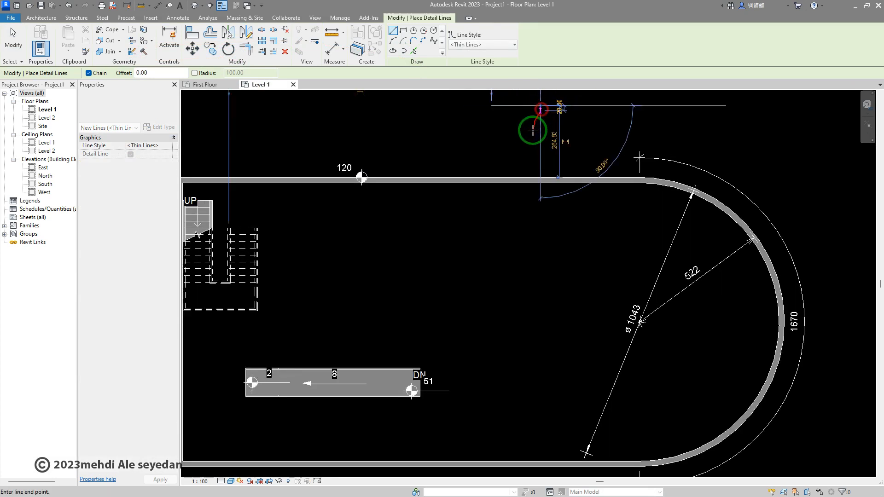
left_click(538, 148)
left_click(512, 147)
left_click(515, 122)
left_click(494, 118)
scroll(493, 113, "up", 1)
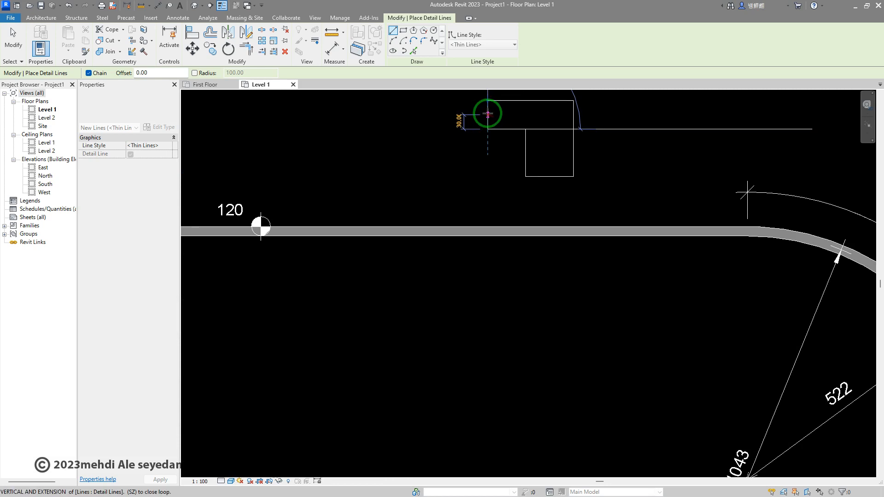
scroll(486, 115, "up", 1)
left_click(488, 115)
scroll(500, 106, "up", 1)
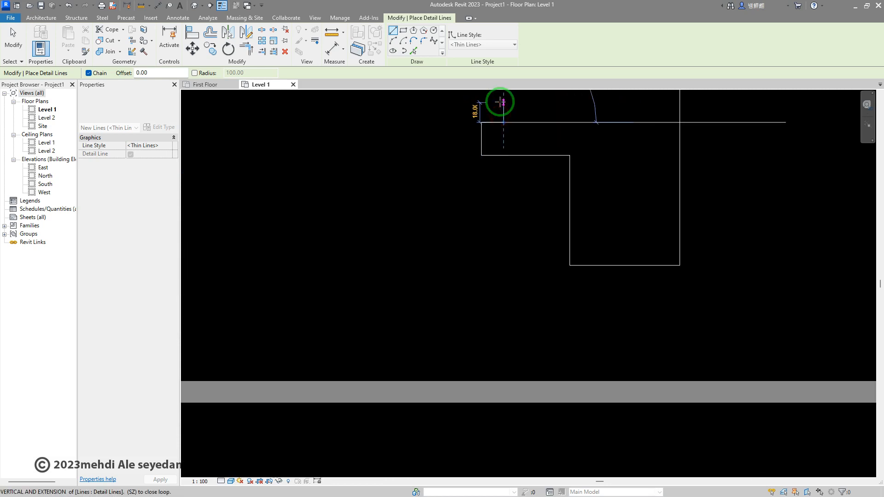
left_click(501, 108)
middle_click_drag(500, 108, 495, 168)
left_click(503, 168)
left_click(501, 151)
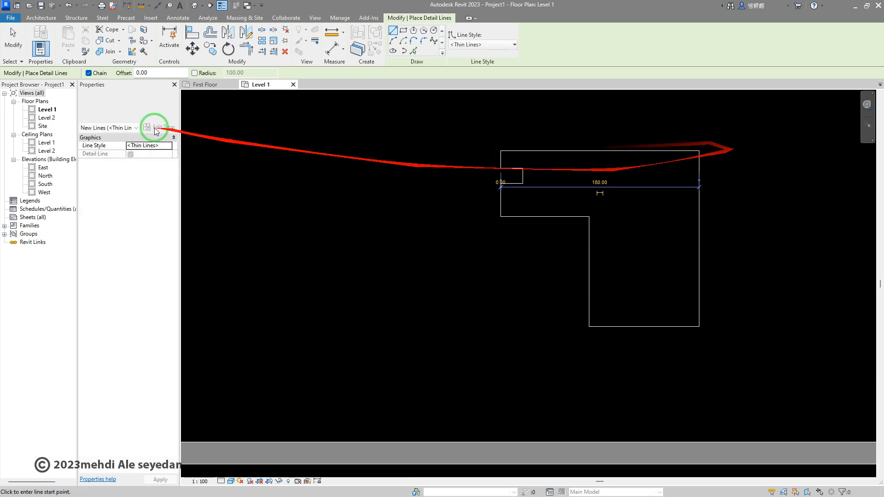
left_click(13, 37)
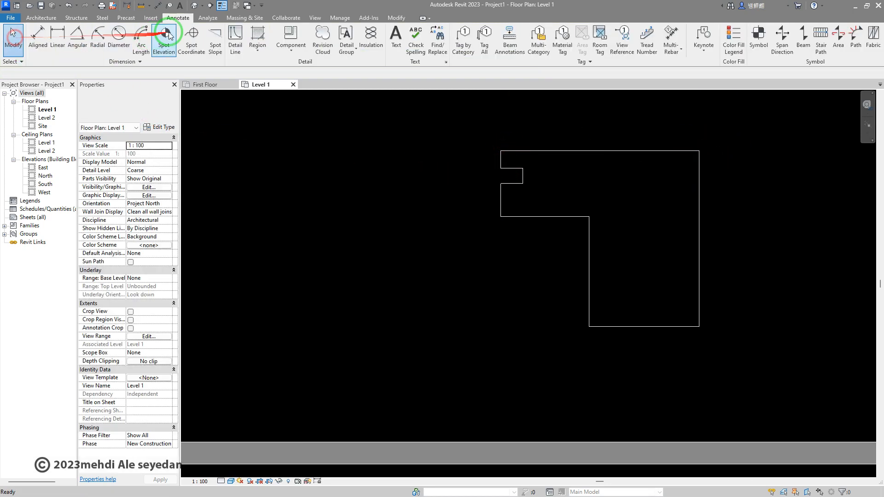
- Create a rectangular filled region about 86 wide and 164 high beside the notched detail-line outline
left_click(258, 43)
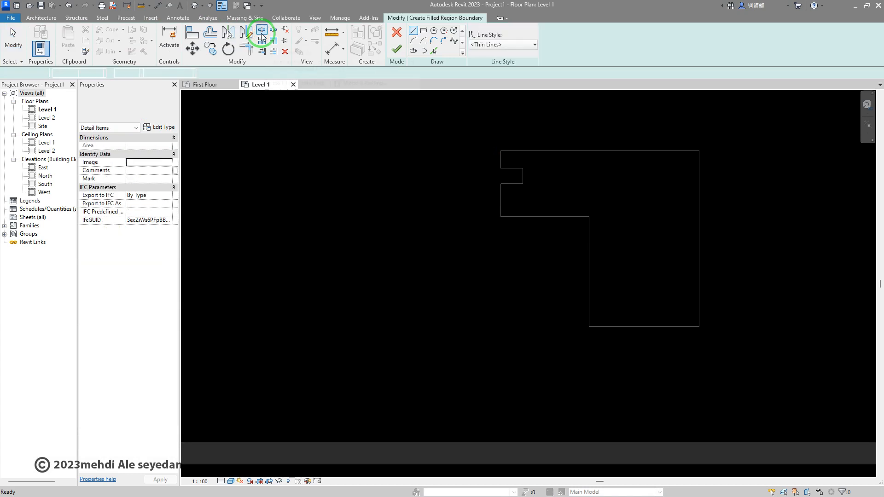
left_click(372, 173)
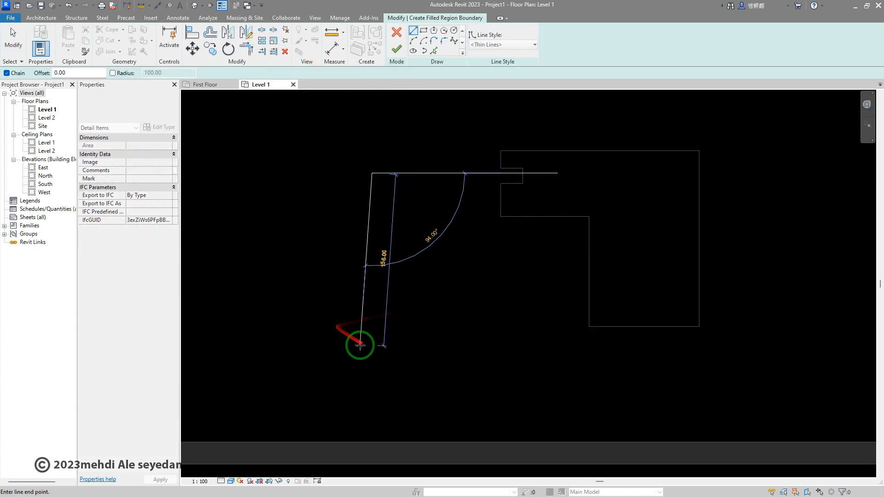
left_click(373, 354)
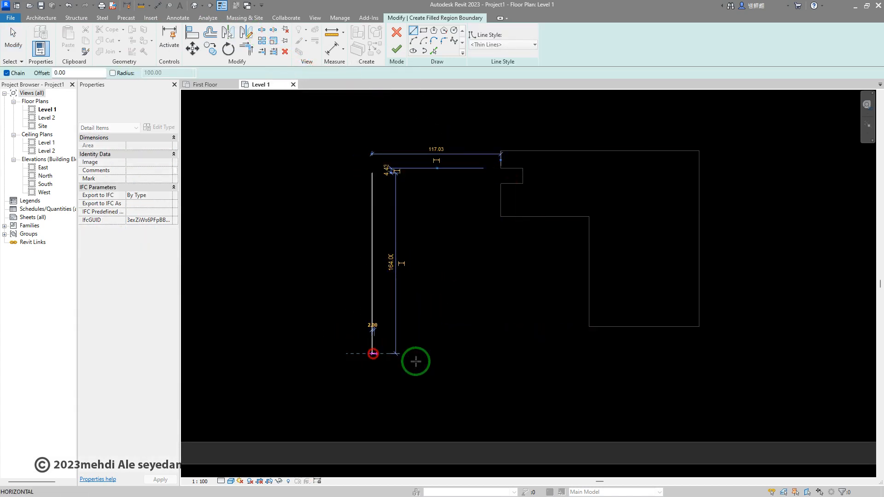
left_click(466, 354)
left_click(462, 174)
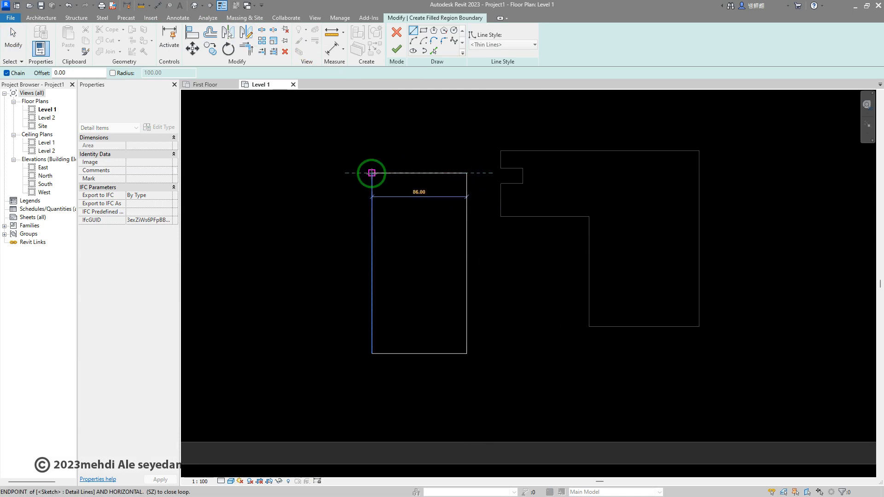
left_click(372, 173)
left_click(397, 52)
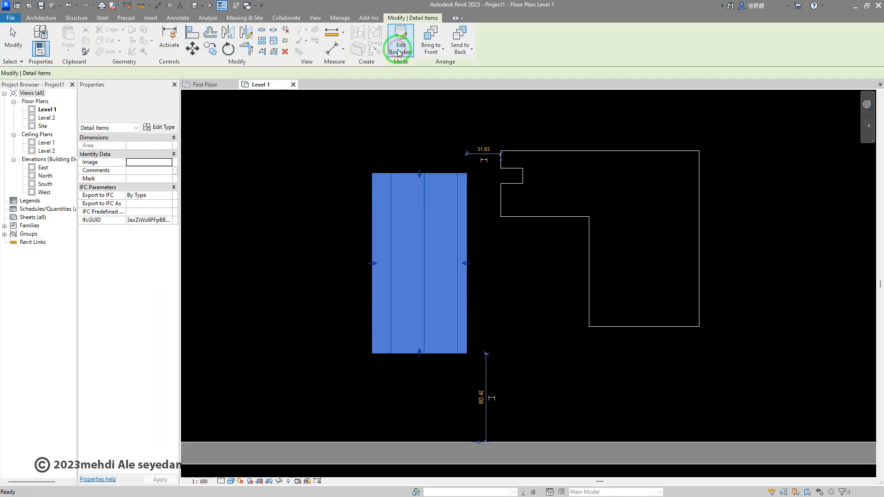
left_click(364, 207)
- Open the filled region's boundary sketch, select its upper edge, and finish the boundary edit
scroll(405, 224, "down", 1)
scroll(414, 228, "down", 1)
left_click(415, 228)
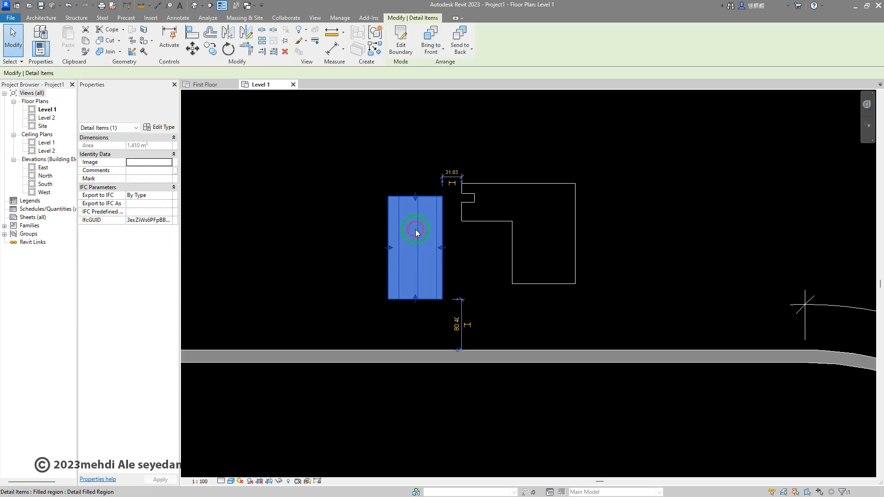
double_click(415, 227)
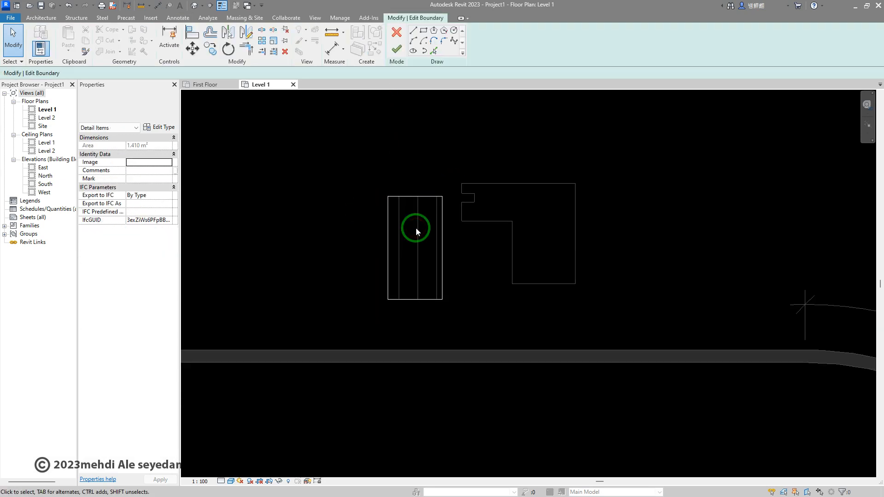
left_click(432, 198)
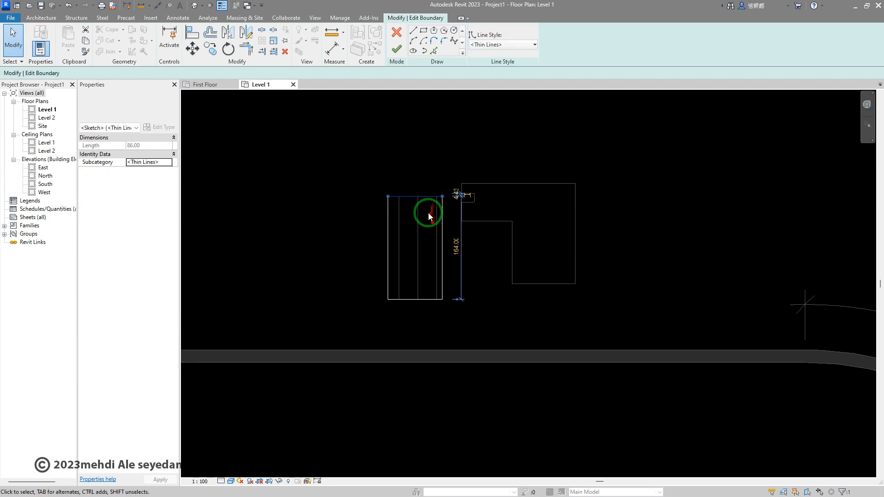
left_click(396, 50)
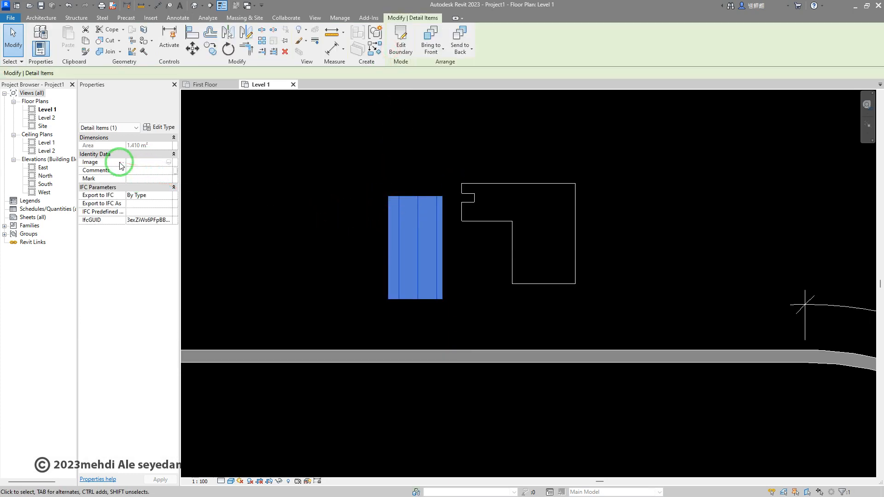
- Open the image manager for the selected filled region and close it without adding an image
left_click(169, 163)
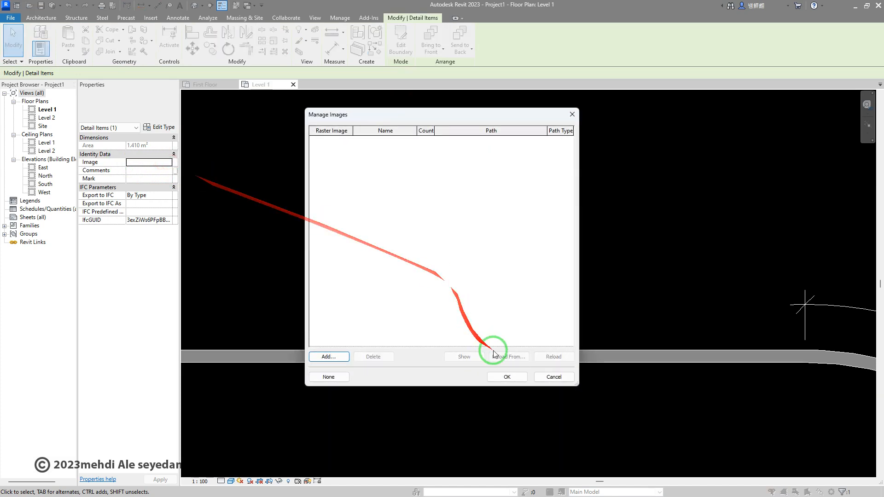
left_click(550, 379)
left_click(551, 381)
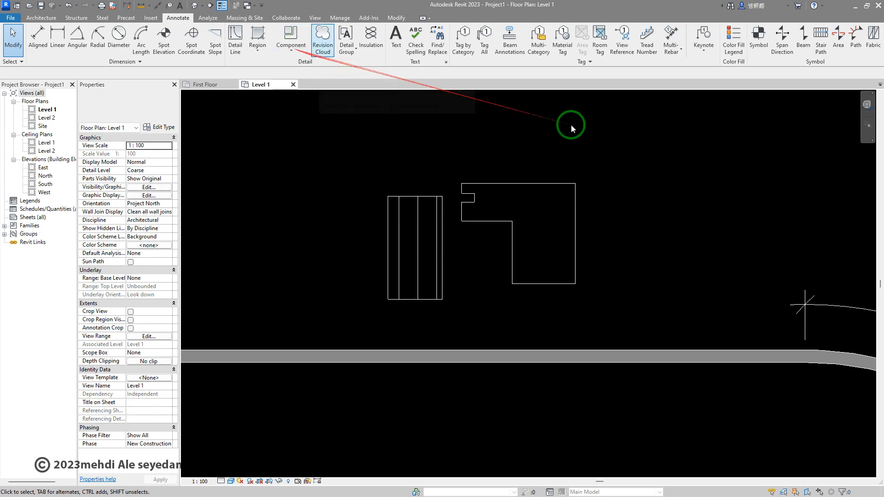
- Sketch a rectangular revision cloud about 930 wide and 1450 high around the building's curved end and finish the sketch
scroll(538, 203, "down", 3)
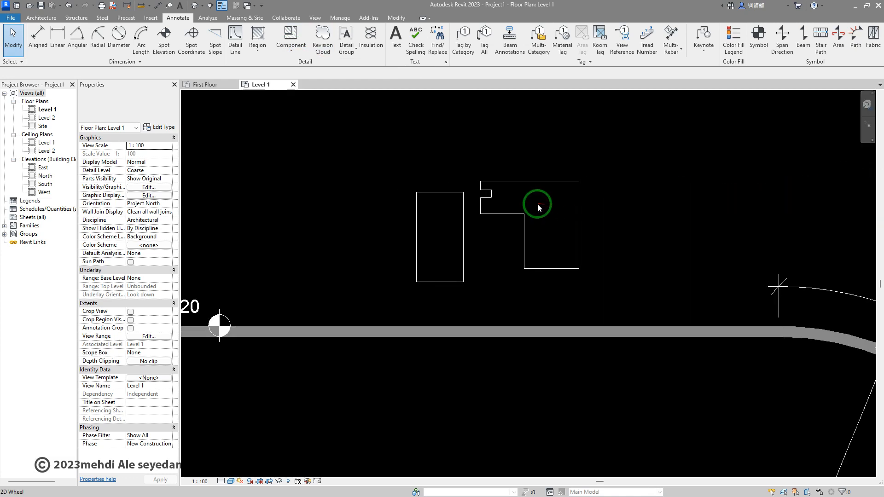
left_click(327, 51)
scroll(473, 175, "down", 3)
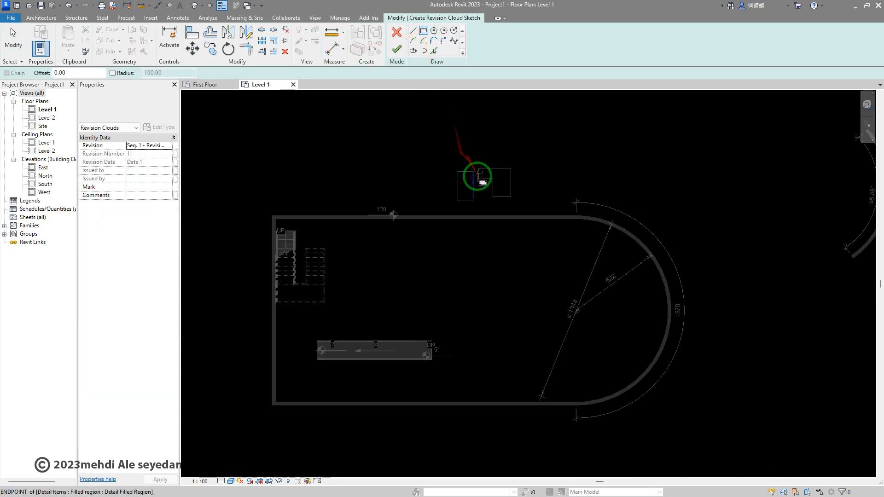
left_click(526, 171)
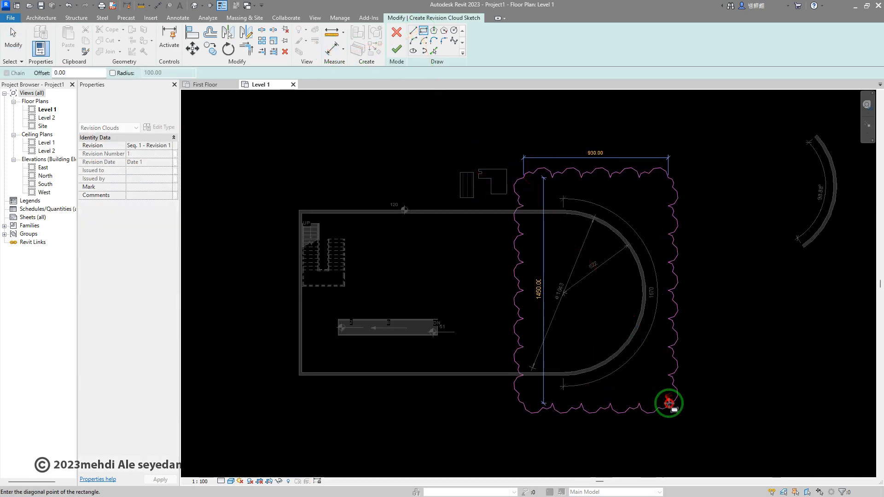
left_click(667, 404)
left_click(9, 33)
left_click(396, 49)
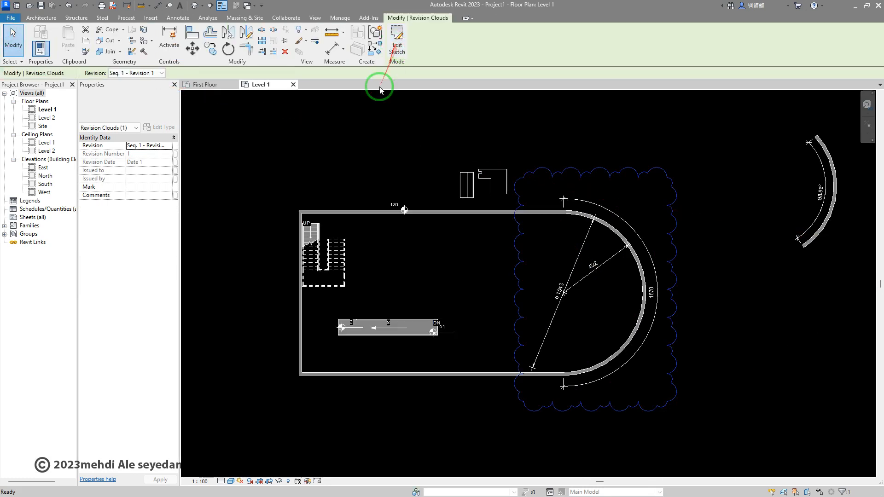
- In the First Floor plan, tag the window just past the interior wall in the upper wall by category, with an attached-end leader
left_click(178, 18)
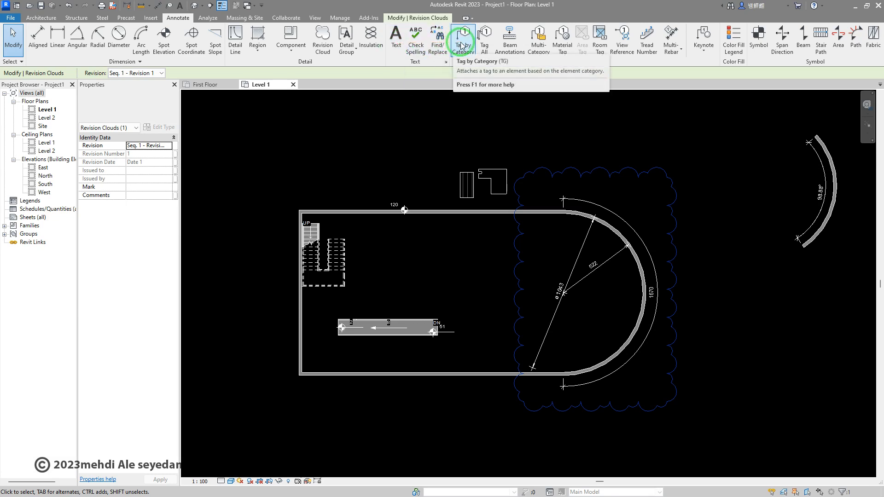
left_click(206, 85)
key("d")
key("i")
scroll(455, 148, "up", 4)
scroll(456, 149, "down", 5)
scroll(456, 160, "up", 2)
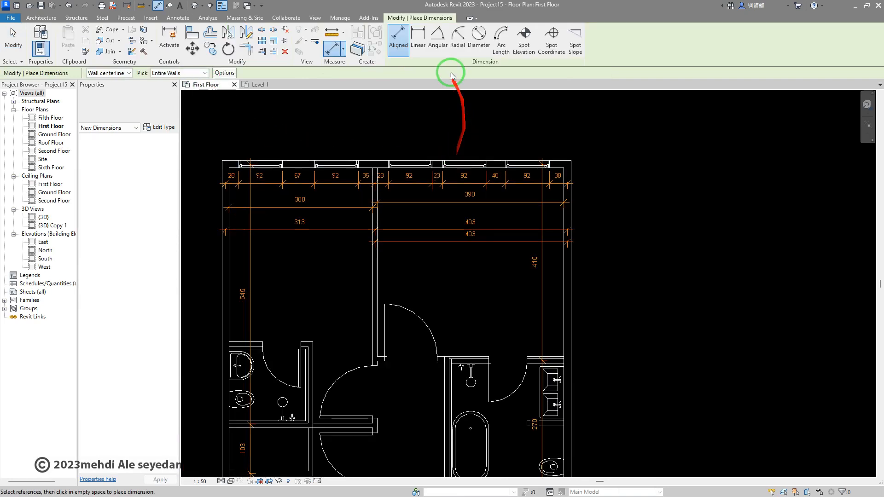
left_click(194, 20)
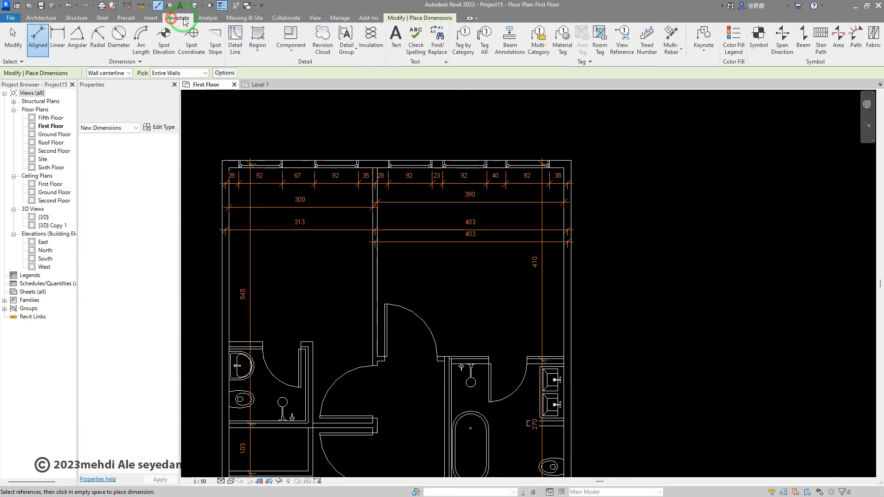
left_click(462, 39)
left_click(422, 166)
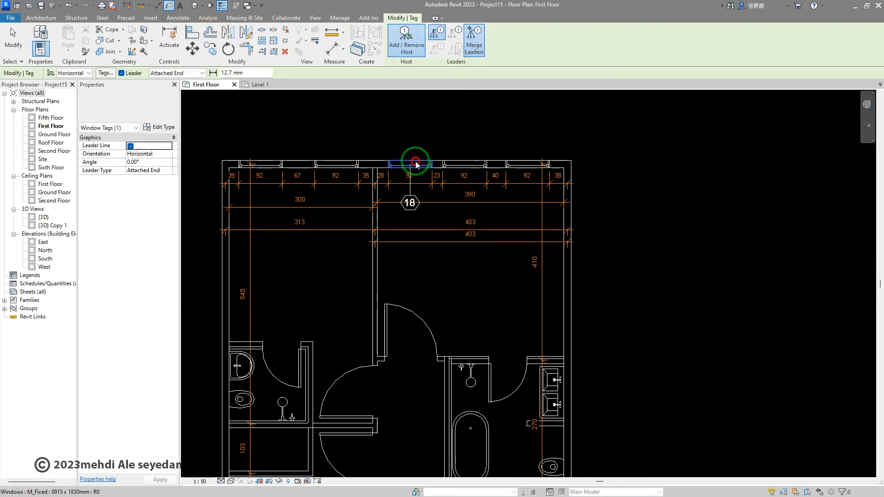
scroll(408, 220, "up", 2)
scroll(419, 222, "down", 2)
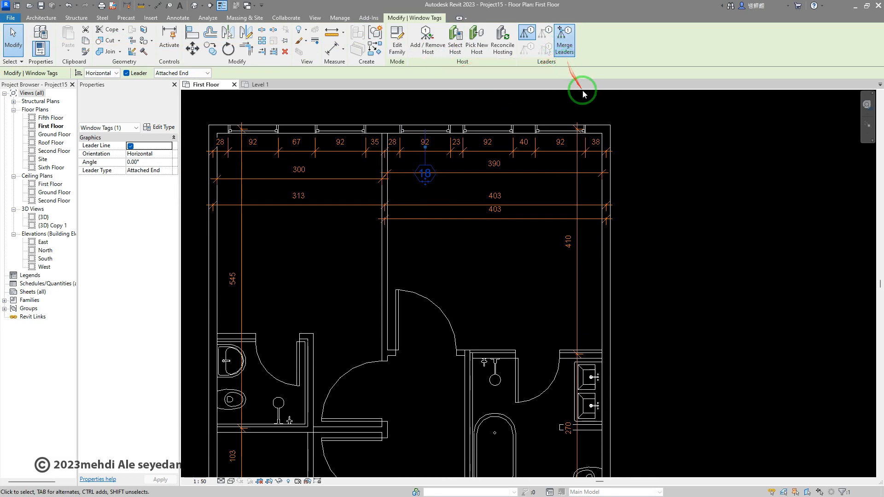
left_click(514, 110)
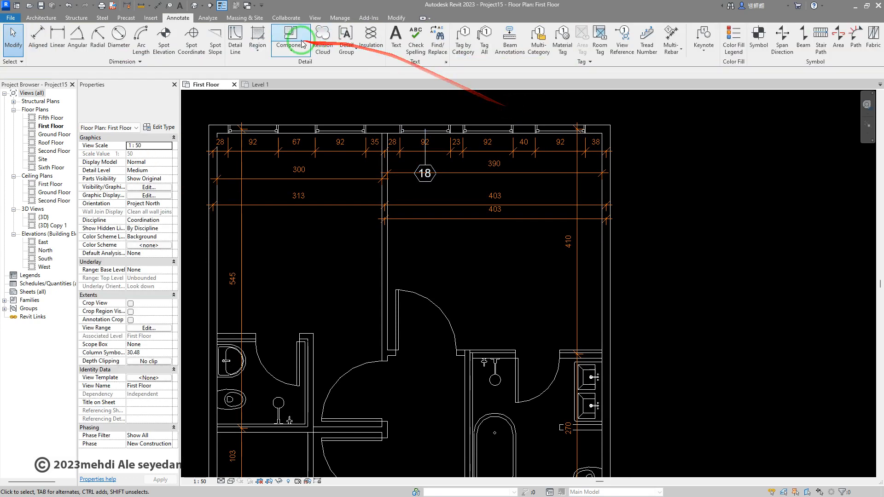
- Tag all untagged doors in the current view with horizontal M_Door Tag tags without leaders
left_click(488, 49)
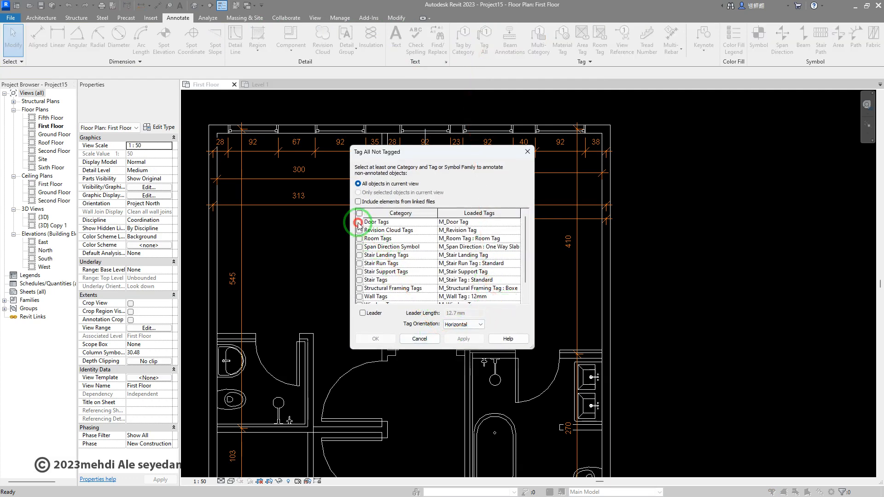
left_click(463, 339)
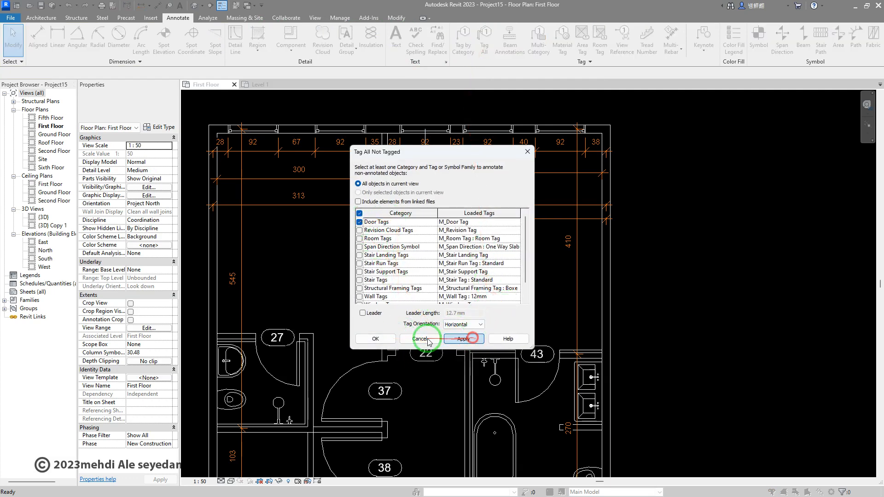
left_click(375, 339)
- Examine the placed door tags and the type properties of the tag on the lower bathroom door without changing them
middle_click_drag(311, 349, 351, 255)
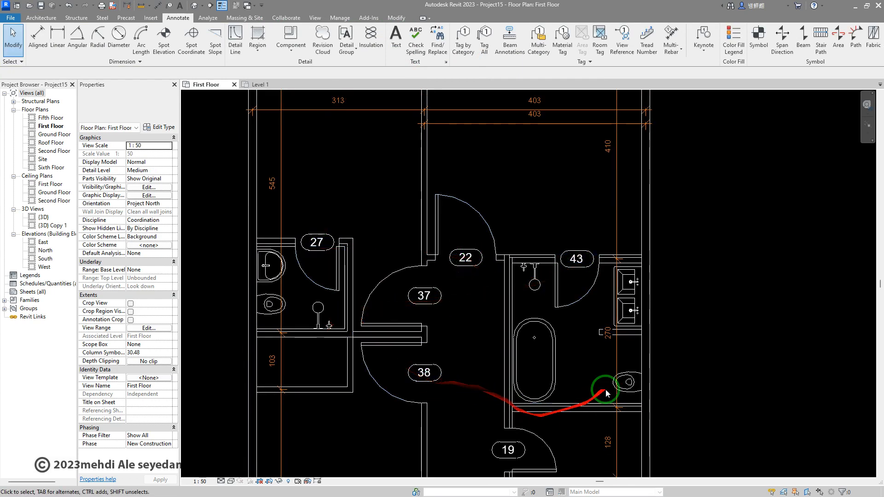
middle_click_drag(520, 427, 490, 283)
scroll(491, 284, "down", 2)
scroll(444, 407, "up", 3)
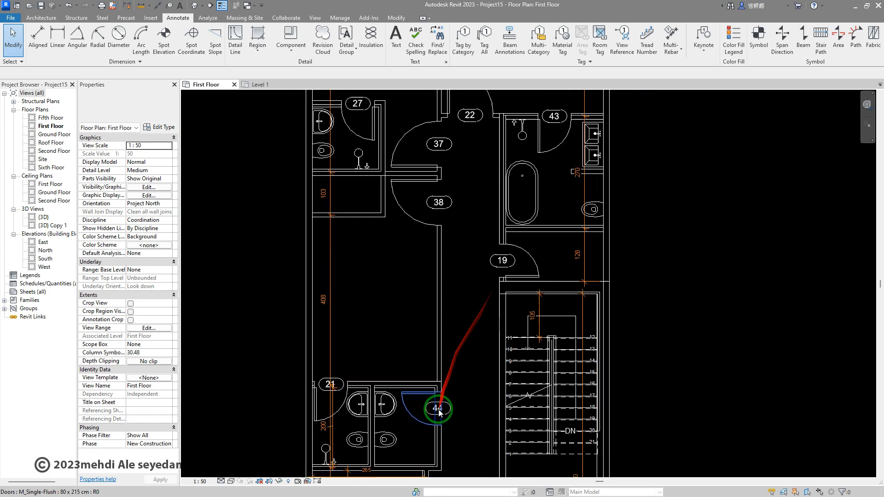
left_click(450, 406)
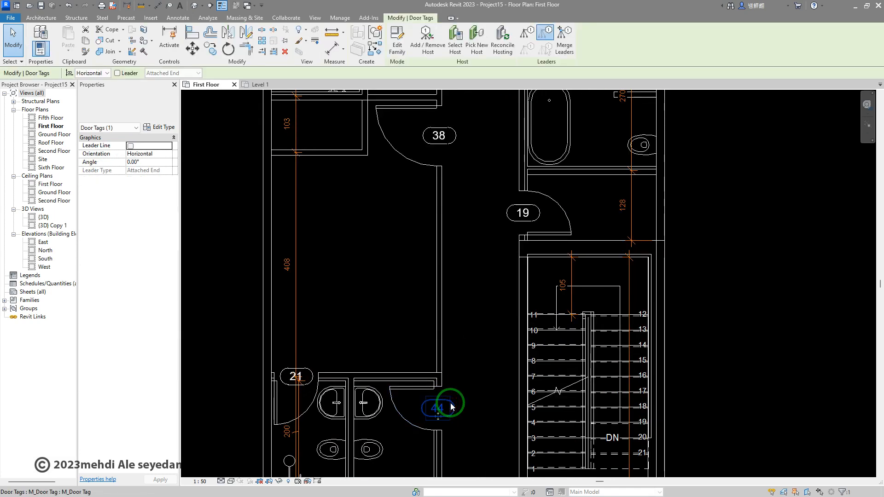
left_click(165, 129)
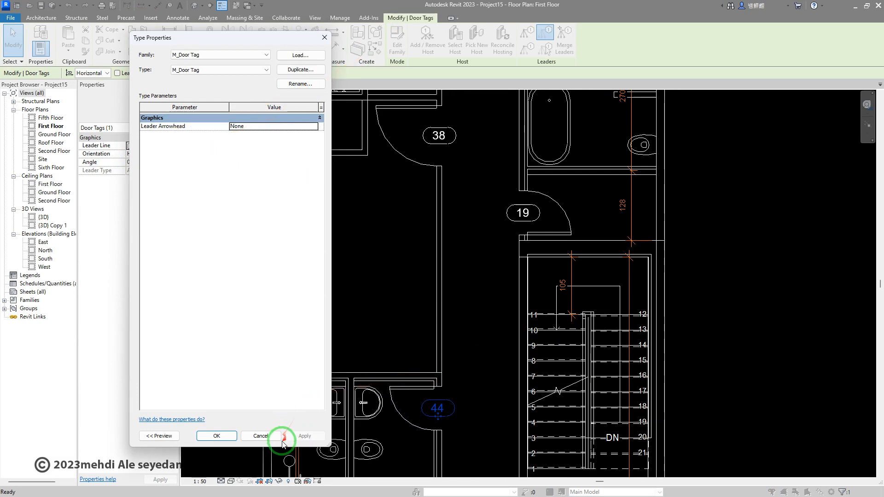
left_click(258, 434)
left_click(363, 322)
scroll(391, 280, "down", 2)
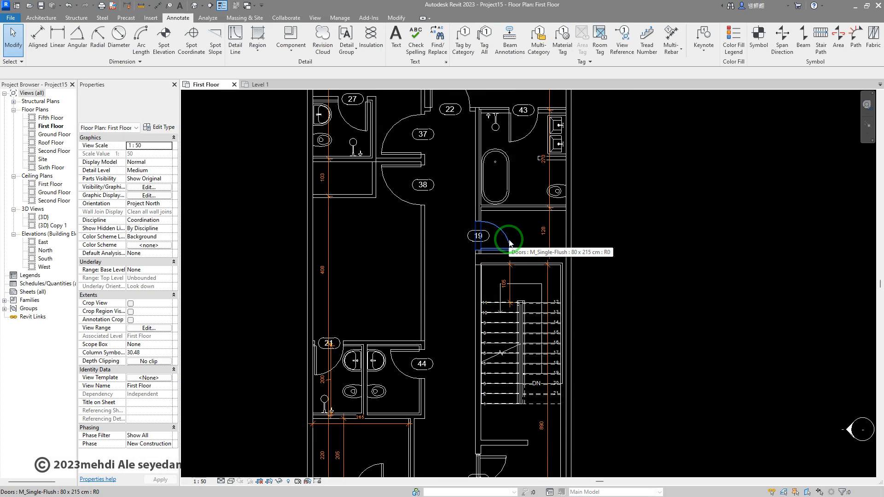
- Set the Type Mark of the 110 x 240 cm M_Single-Flush door type to Type 2
scroll(509, 244, "down", 3)
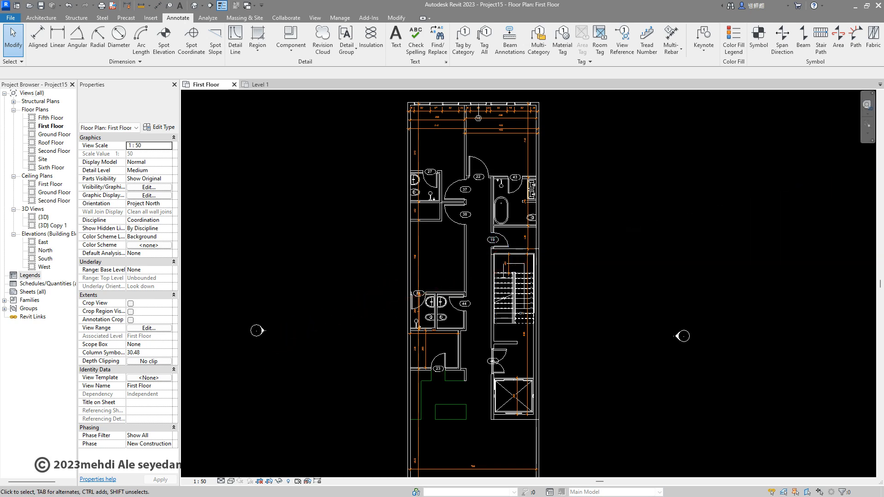
scroll(476, 164, "up", 3)
scroll(476, 164, "up", 2)
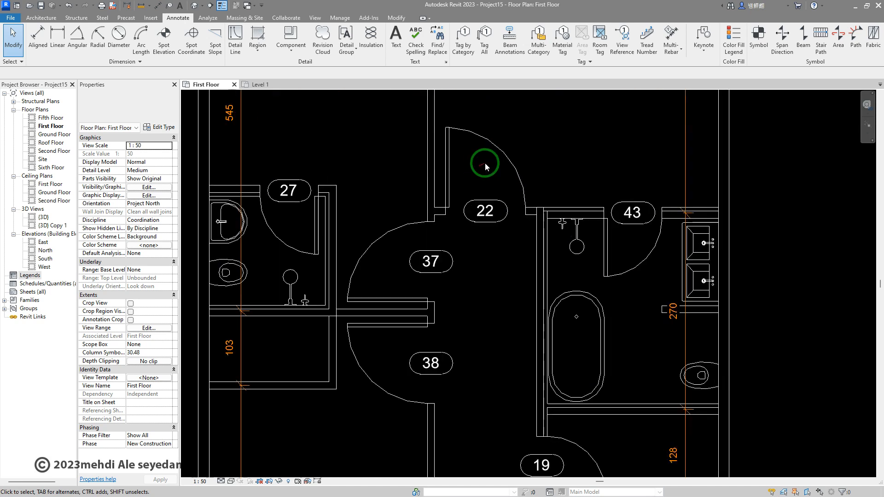
left_click(509, 157)
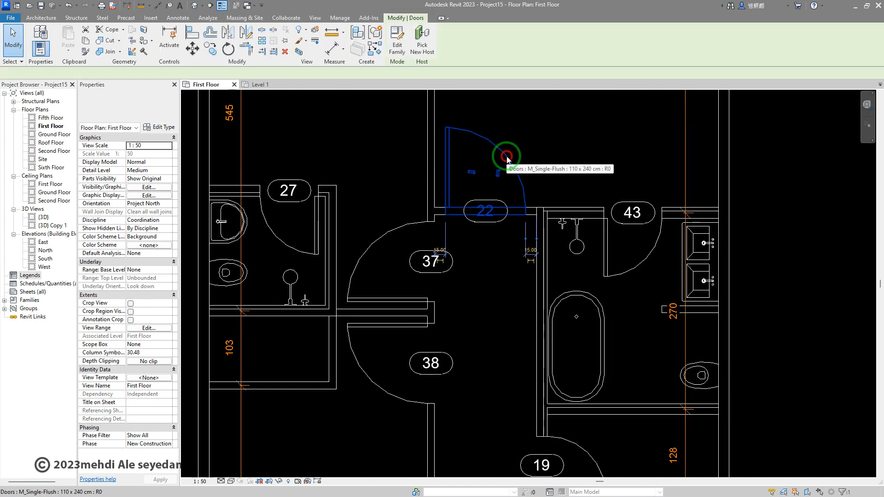
right_click(506, 159)
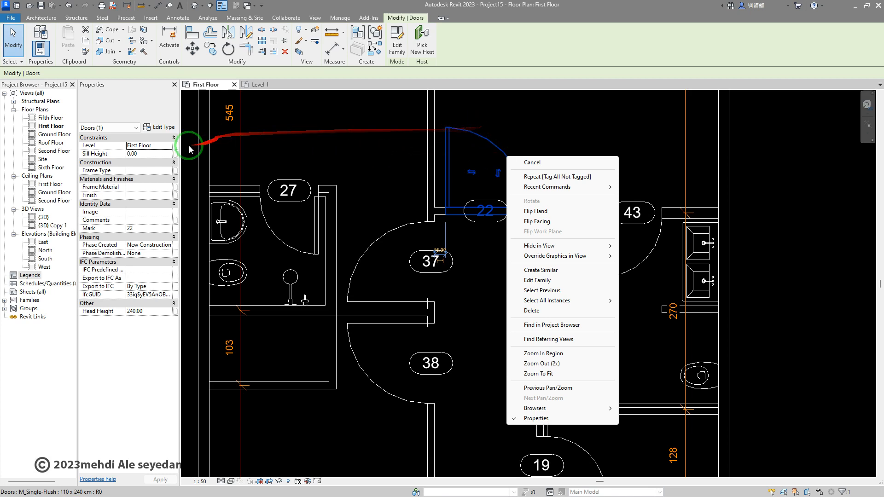
left_click(166, 131)
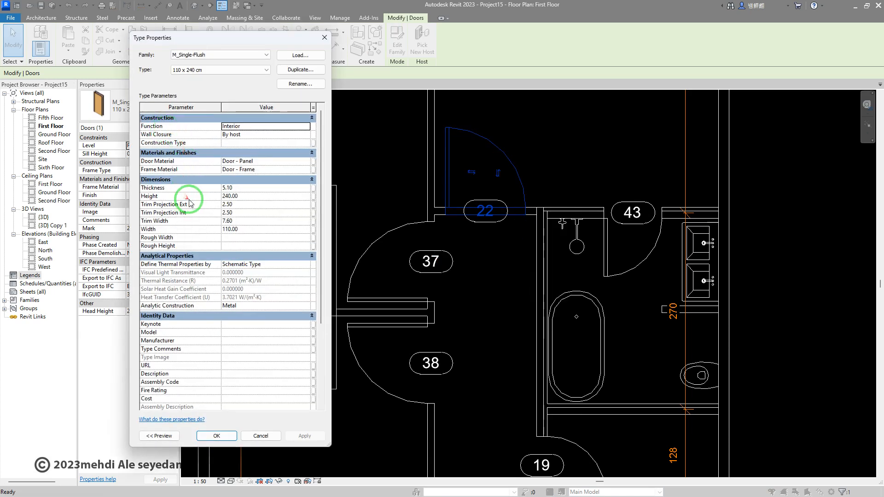
scroll(198, 200, "down", 5)
left_click(234, 318)
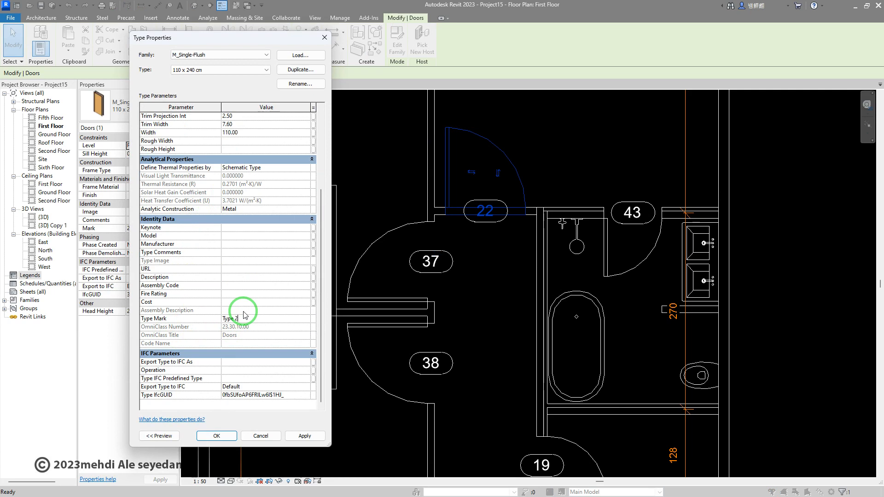
type("Type 2")
left_click(305, 436)
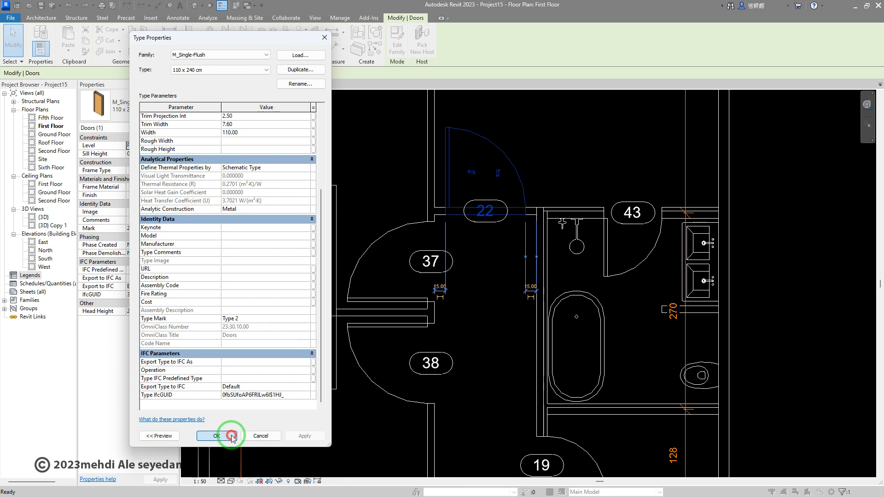
left_click(231, 436)
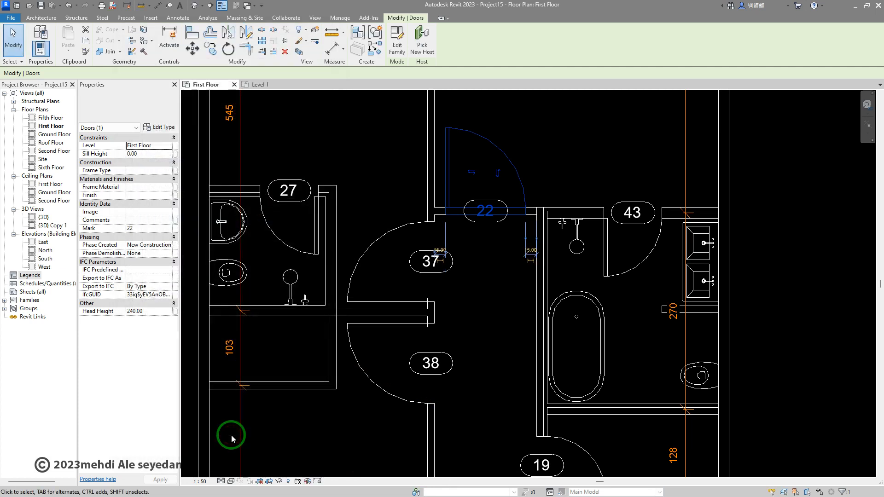
- Change the tag type of the 110 x 240 cm door so that the tag displays the door's type mark
left_click(493, 305)
scroll(499, 303, "down", 2)
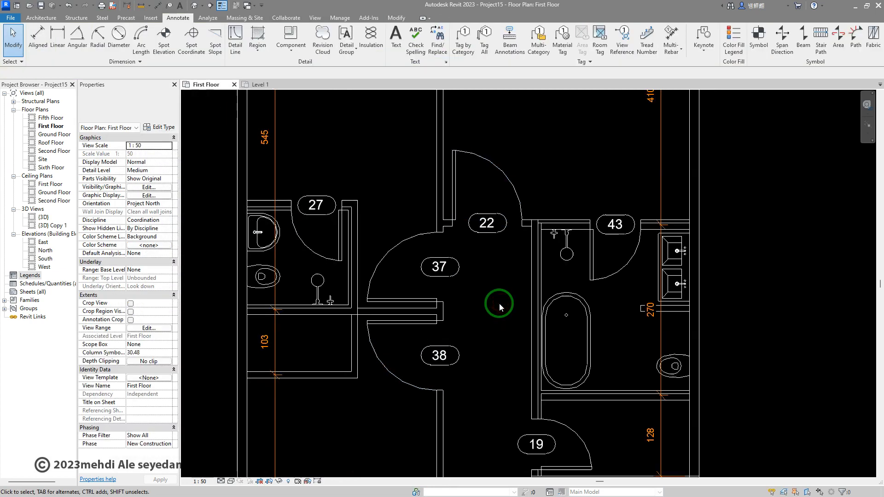
left_click(495, 242)
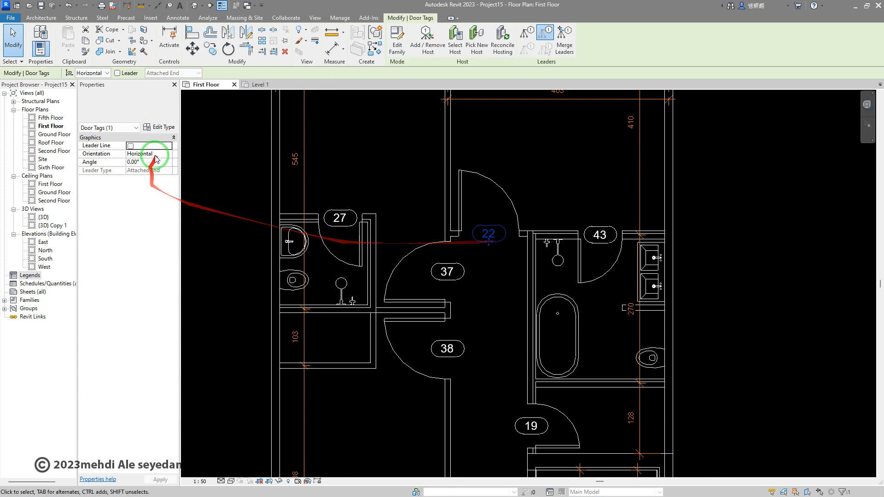
left_click(169, 128)
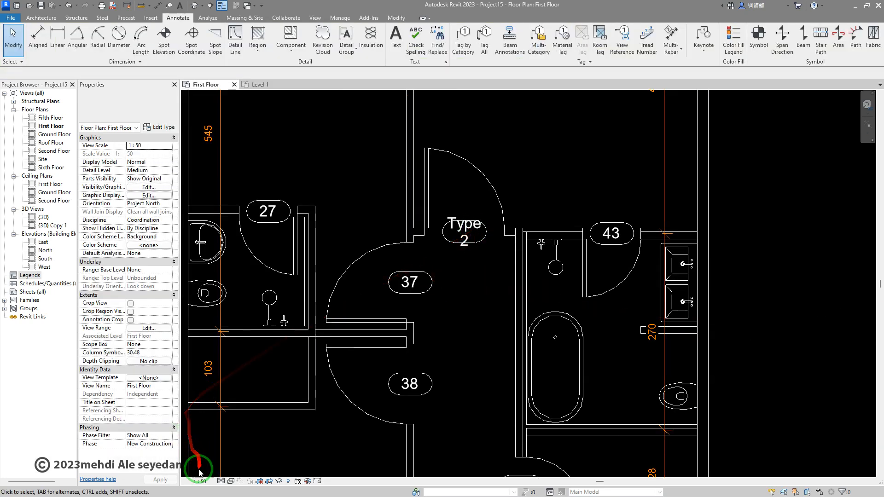
- Try a view scale of 1:25 for the First Floor plan and settle on 1:100
left_click(199, 479)
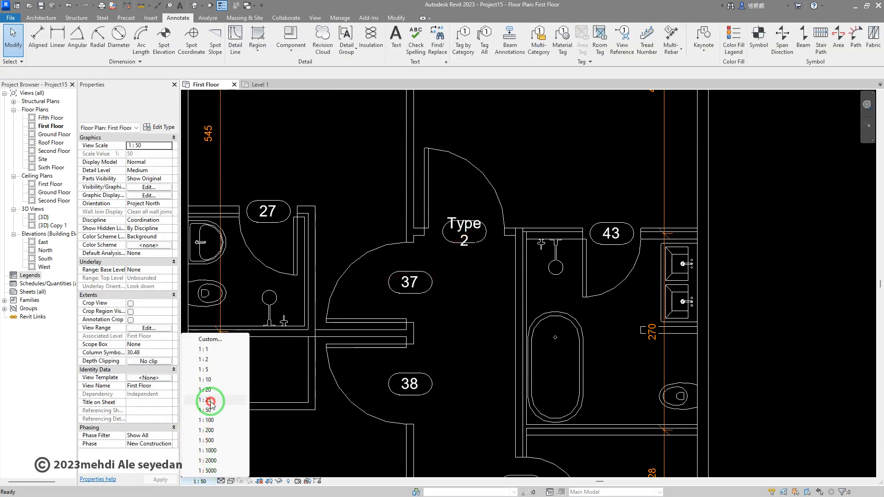
left_click(208, 400)
left_click(199, 480)
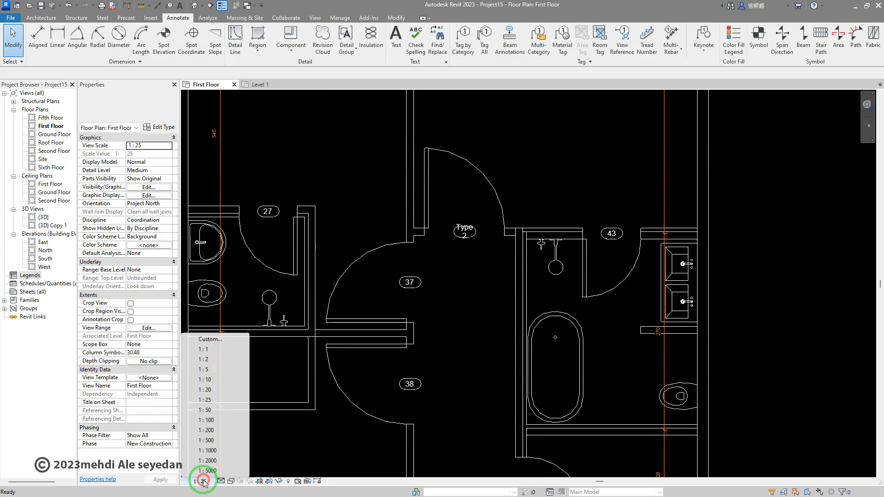
left_click(212, 420)
scroll(580, 276, "down", 3)
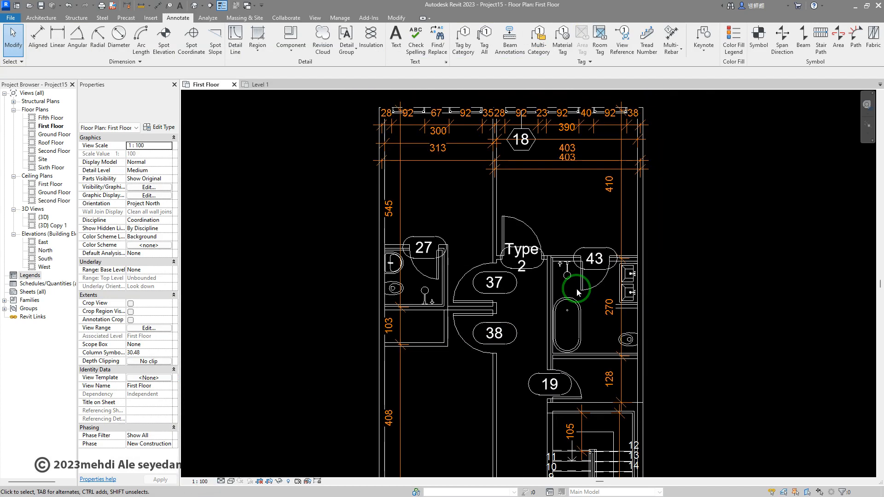
- Switch to the Level 1 plan of Project1 and place riser numbers on both flights of the stair
left_click(259, 89)
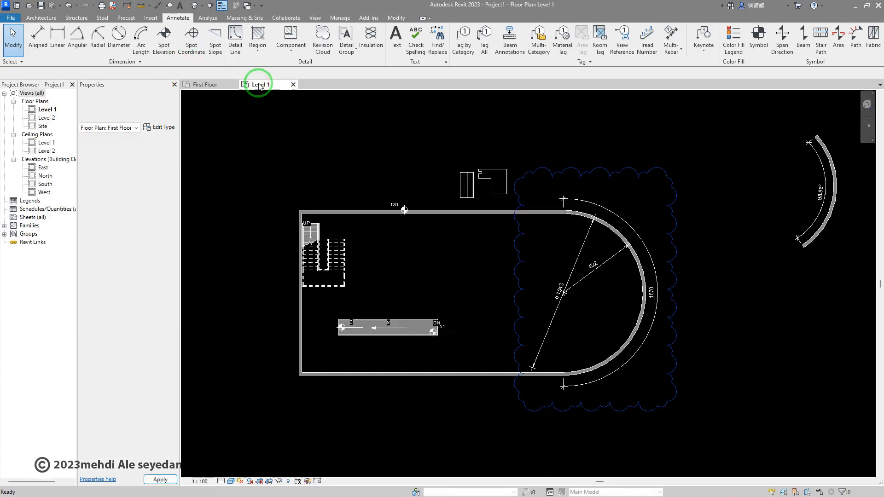
scroll(346, 276, "up", 5)
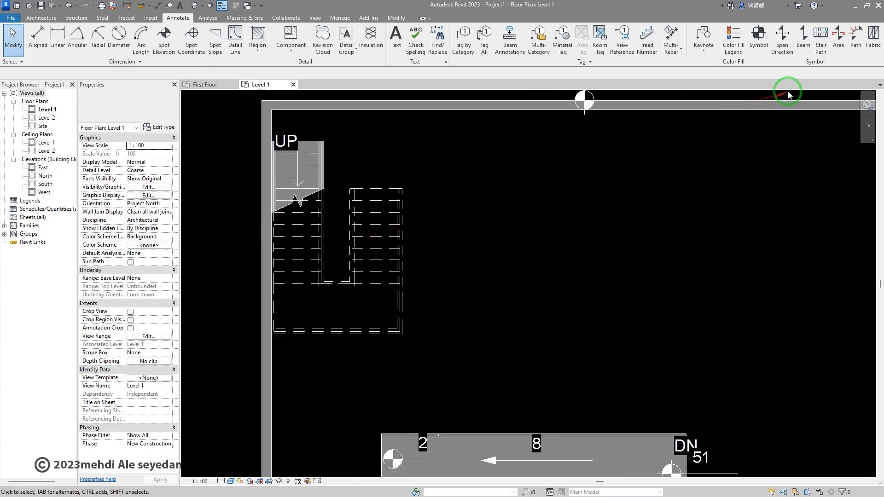
left_click(646, 40)
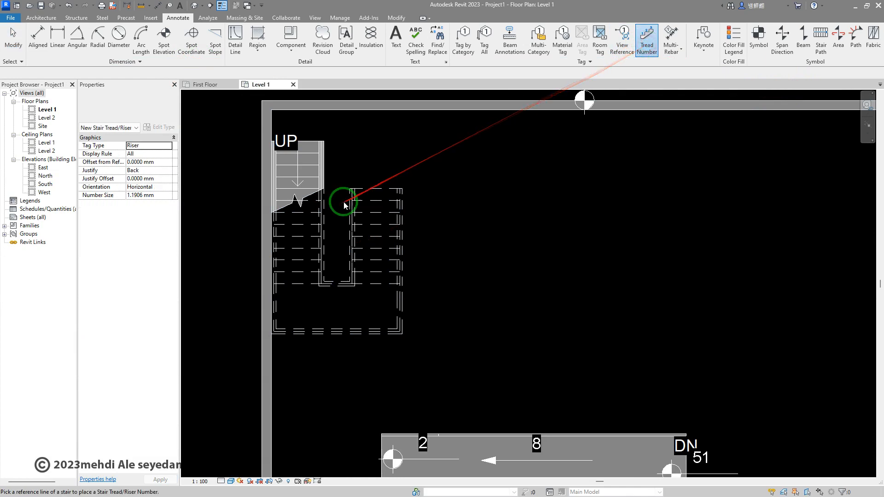
scroll(347, 198, "up", 3)
scroll(376, 185, "down", 2)
left_click(375, 185)
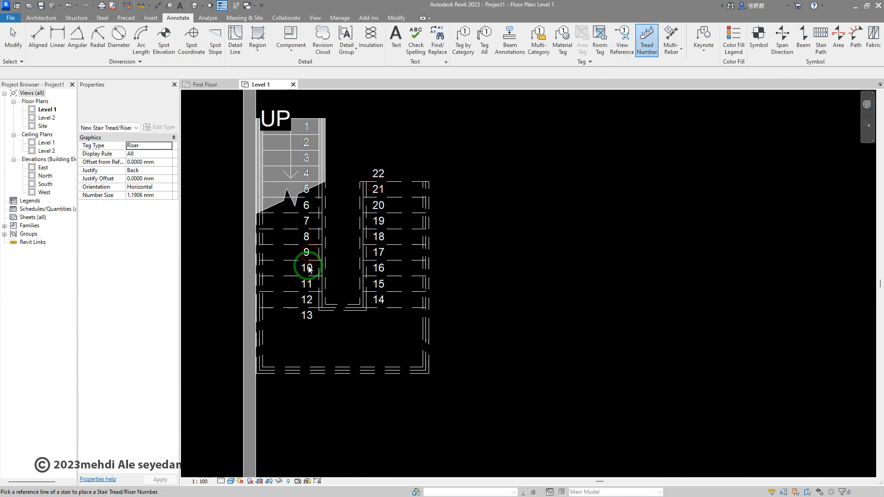
scroll(372, 323, "up", 3)
scroll(396, 216, "down", 2)
middle_click_drag(381, 160, 389, 190)
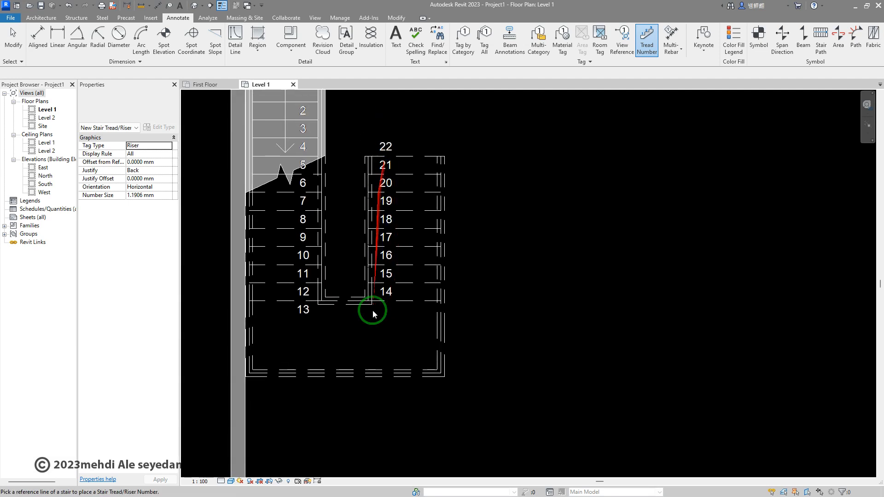
middle_click_drag(316, 250, 330, 309)
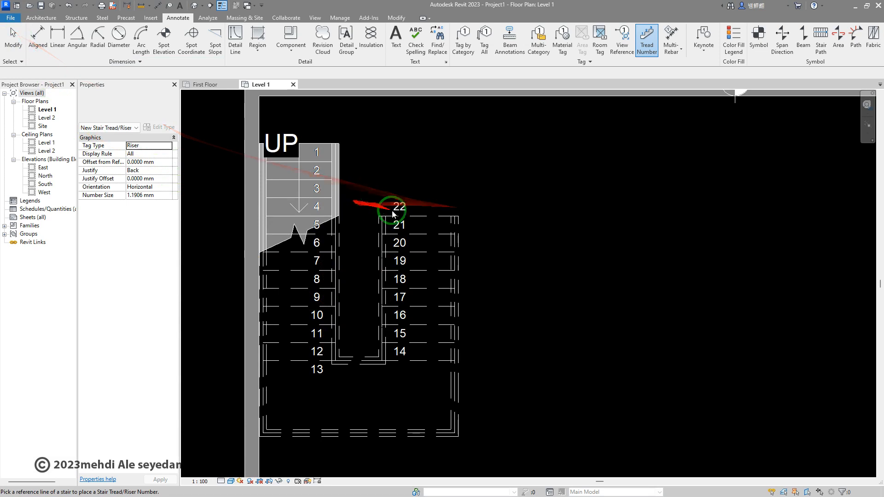
- Set the Level 1 view scale to 1:50 and finish the Tread Number command
left_click(200, 481)
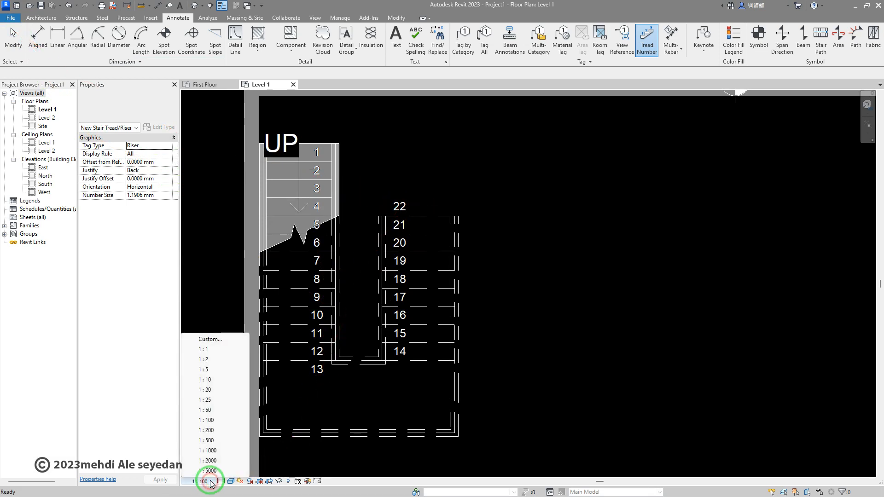
left_click(206, 410)
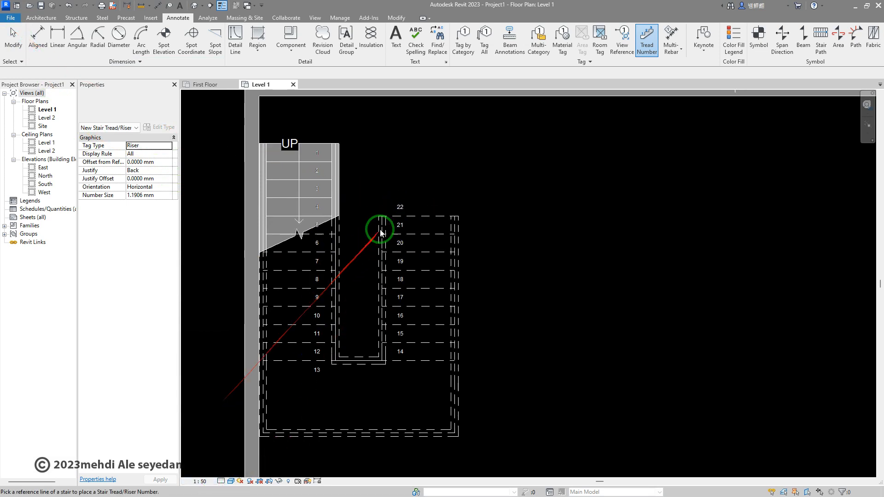
left_click(399, 206)
left_click(10, 35)
- Try the Right Quarter reference for the riser numbers 14 to 22 on the second flight and settle on Right
left_click(400, 225)
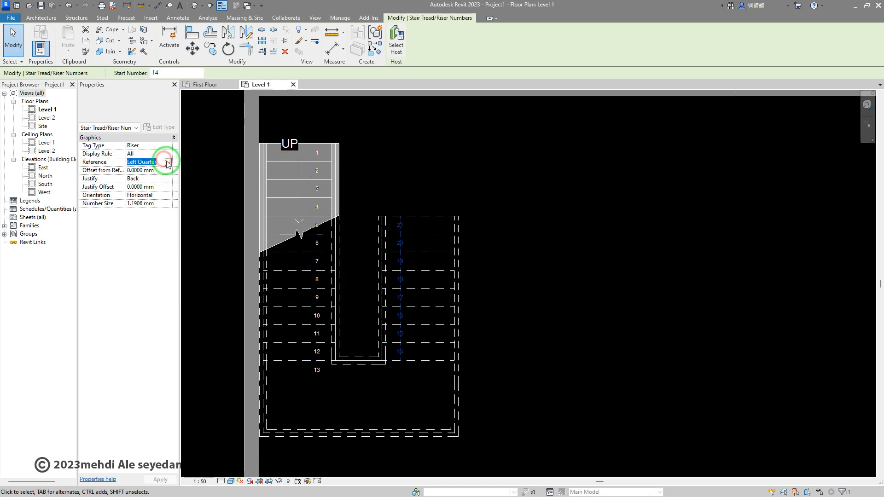
left_click(168, 162)
left_click(153, 197)
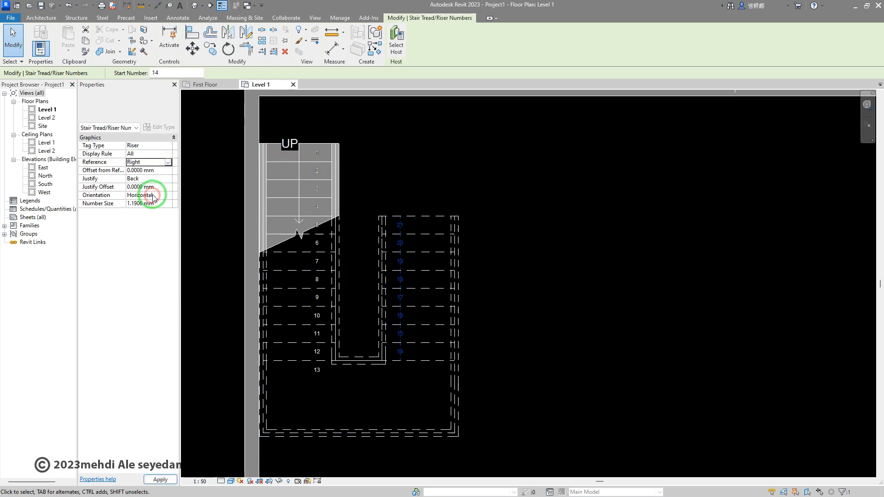
left_click(168, 162)
left_click(155, 190)
left_click(168, 480)
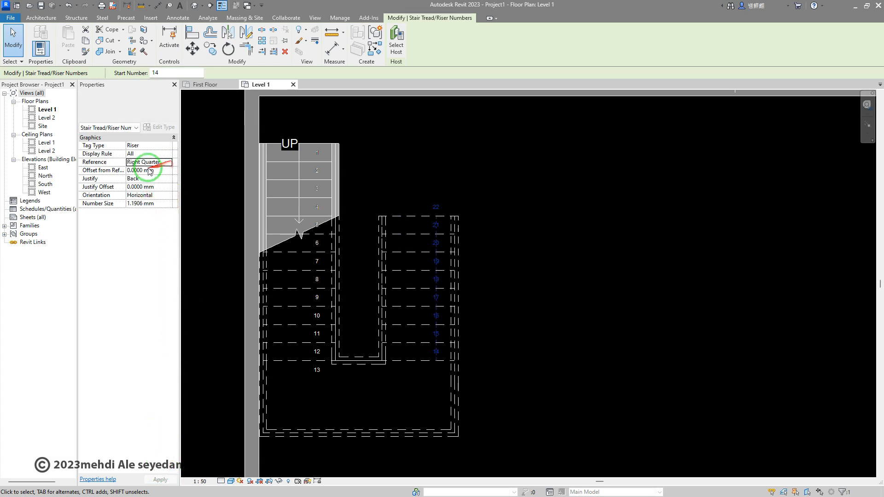
left_click(168, 163)
left_click(148, 198)
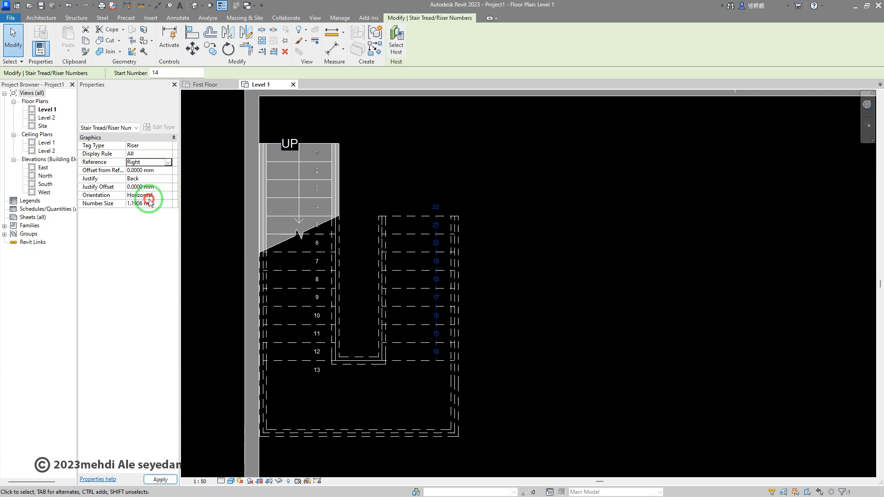
left_click(161, 480)
- Try an offset from reference of 20 mm for the second flight's riser numbers
left_click(137, 170)
left_click(111, 166)
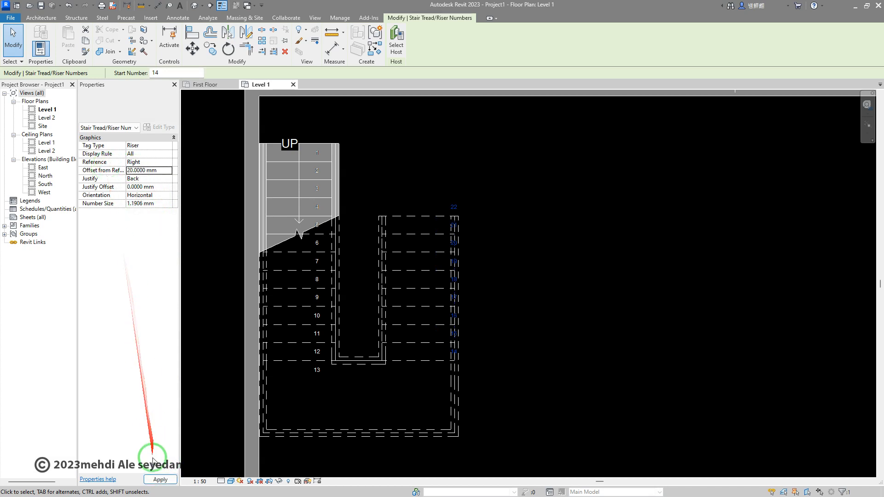
left_click(158, 480)
left_click(143, 162)
left_click(147, 171)
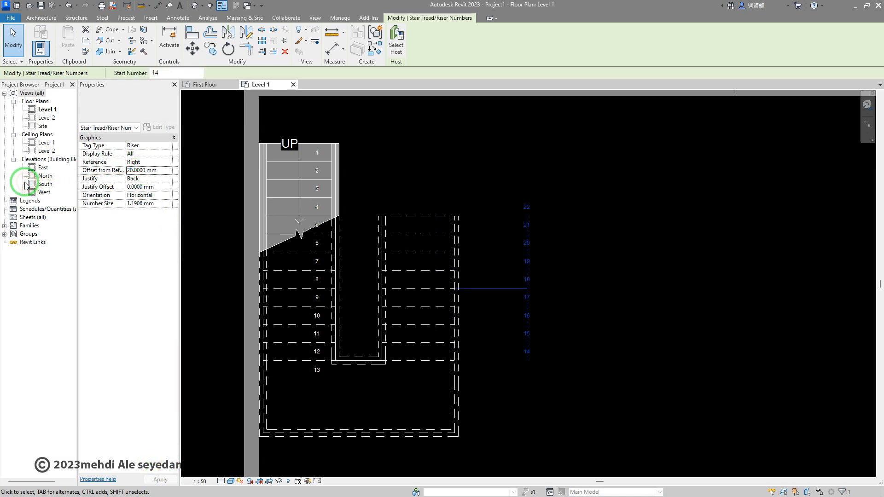
- Set the offset from reference of the second flight's riser numbers to -3 mm
left_click(143, 170)
left_click_drag(146, 171, 95, 172)
type("-3")
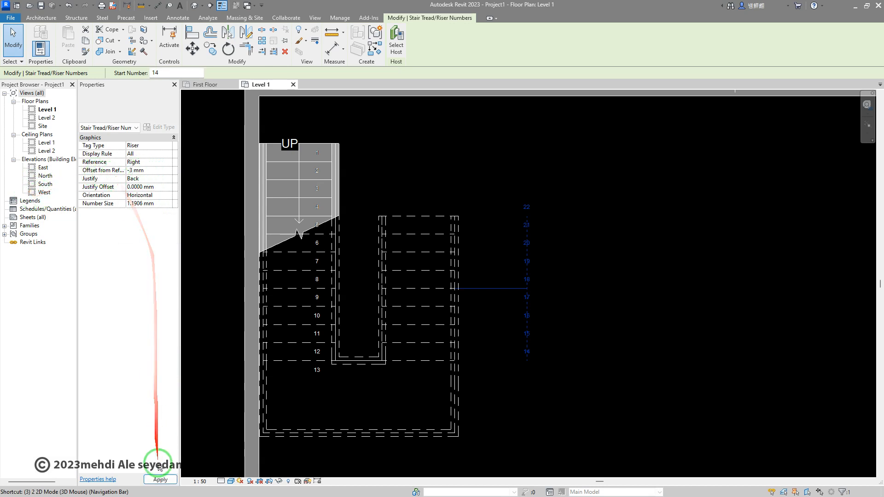
left_click(160, 480)
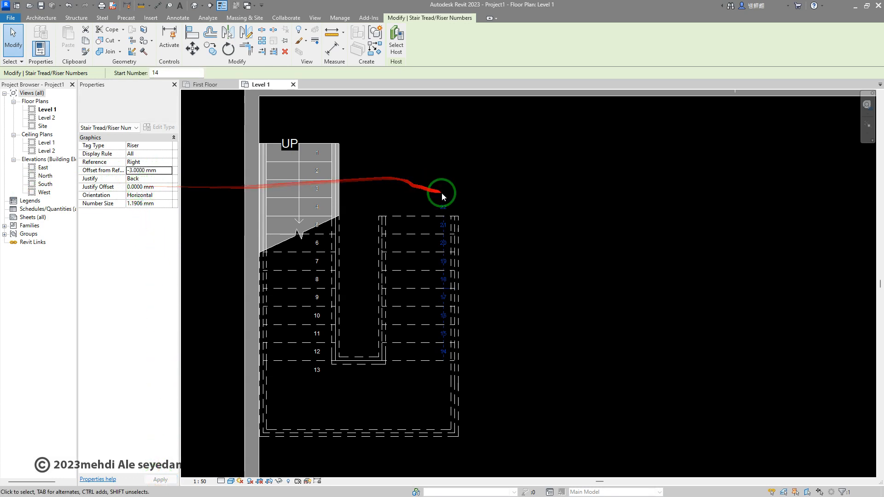
- Set the justify offset of the second flight's riser numbers to -1 mm
scroll(443, 208, "up", 3)
left_click(139, 187)
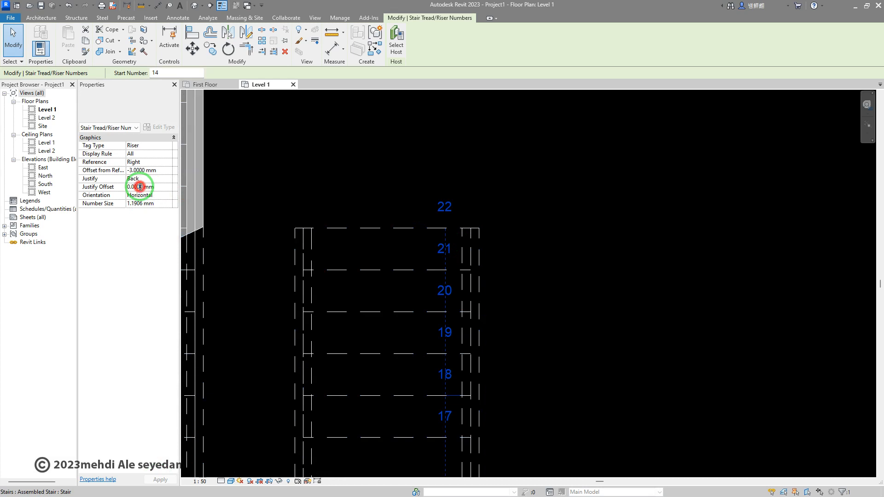
left_click(102, 188)
type("-1")
left_click(156, 479)
scroll(458, 189, "down", 4)
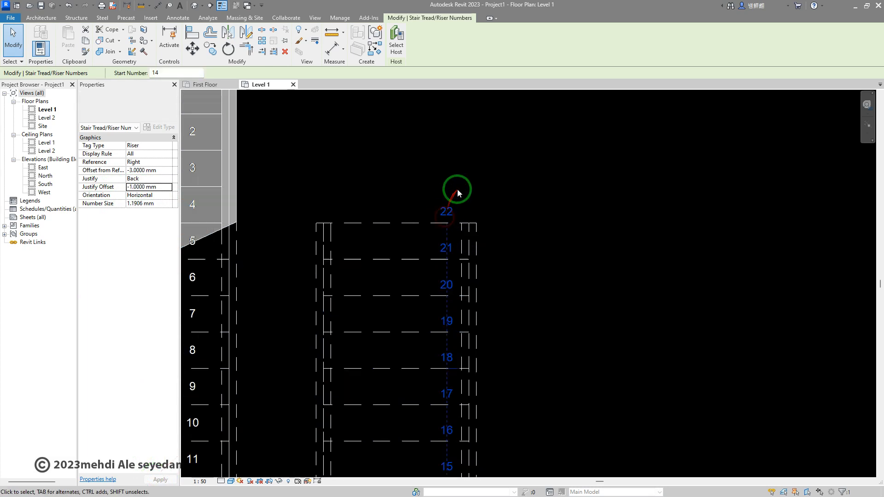
scroll(485, 195, "down", 1)
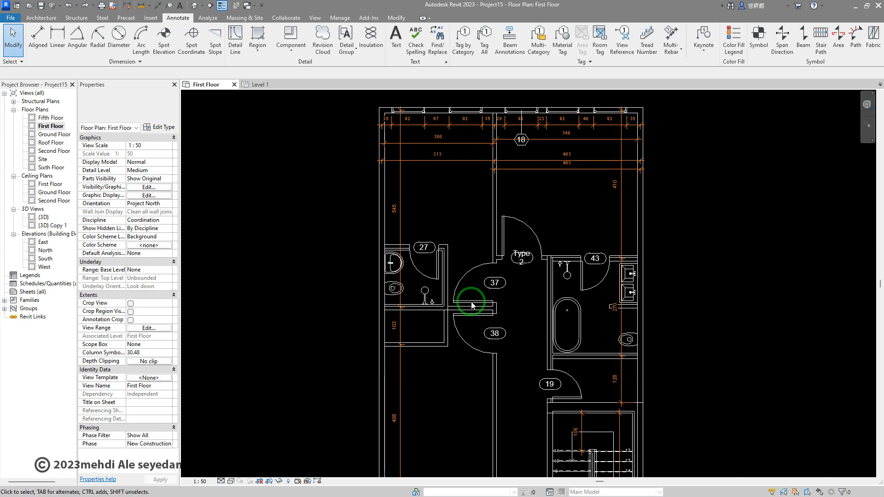
- Change the First Floor plan's visual style from Wireframe, trying Consistent Colors, to display filled surfaces with shadows
scroll(385, 250, "down", 2)
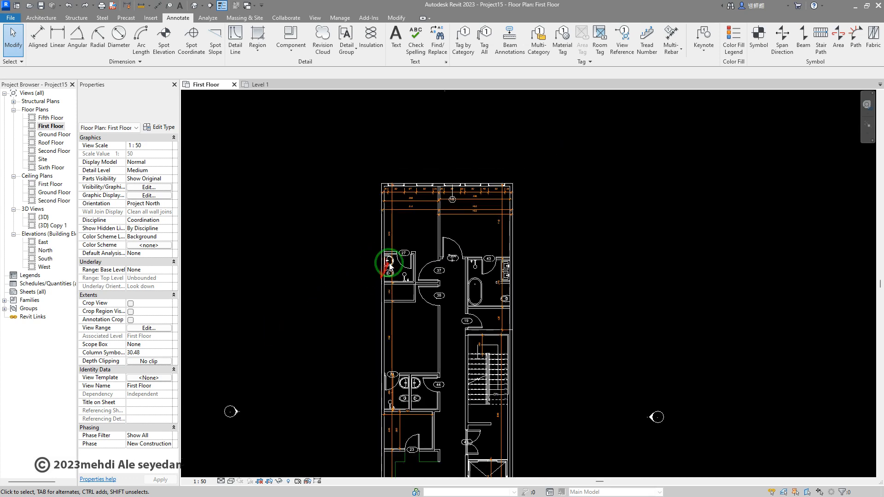
scroll(479, 178, "down", 1)
middle_click_drag(434, 270, 484, 181)
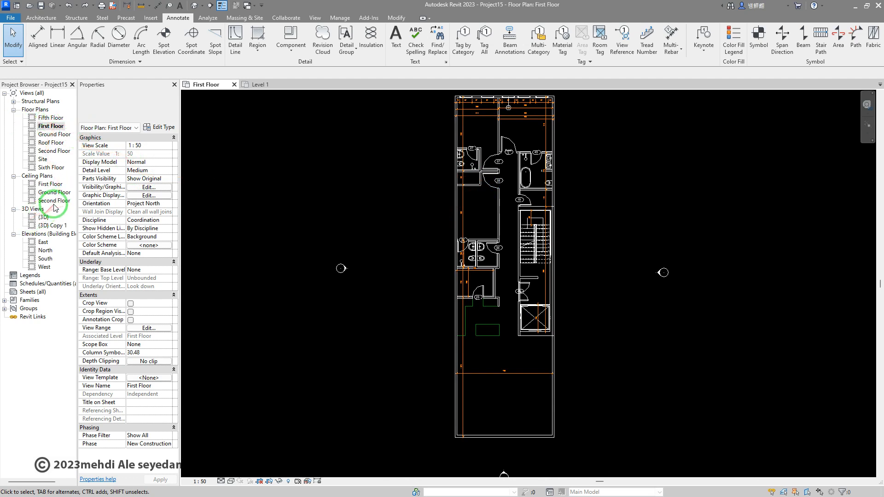
left_click(54, 118)
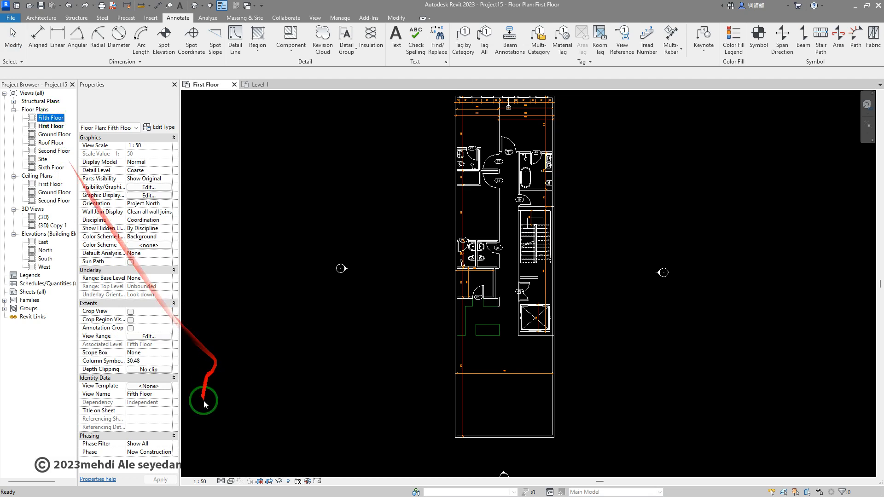
left_click(232, 483)
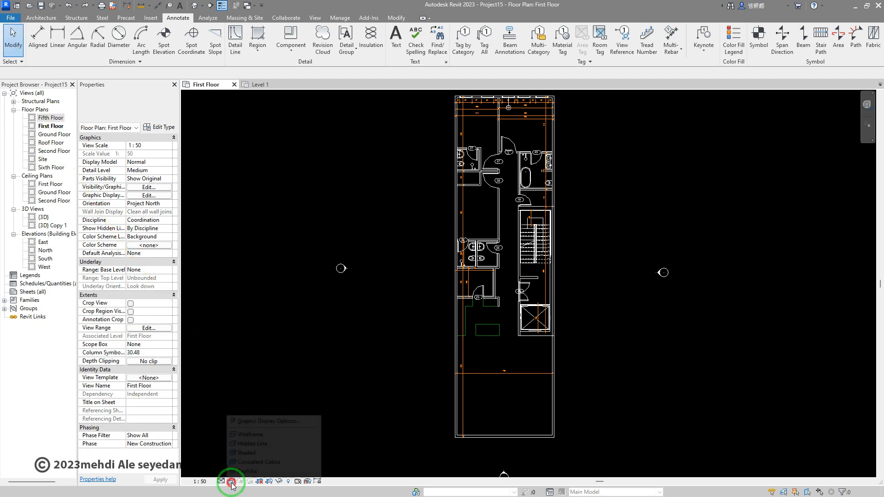
left_click(237, 463)
left_click(231, 481)
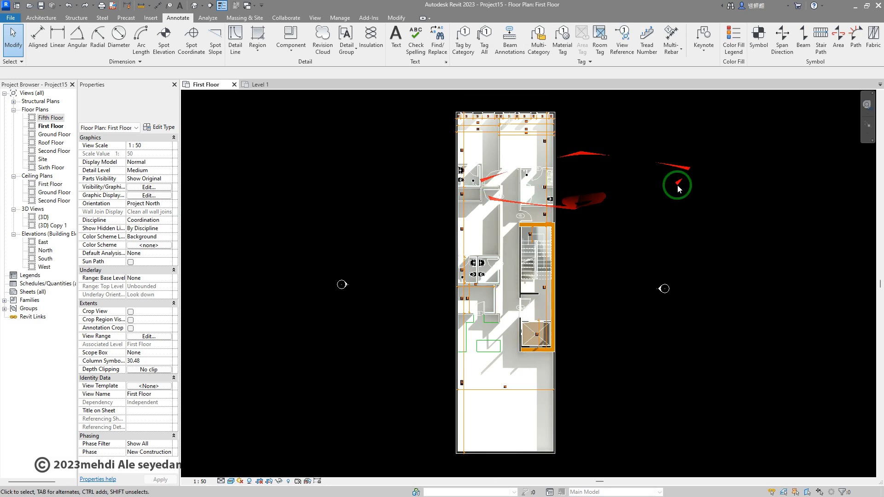
- Open the Fifth Floor and Ground Floor plans and set the Ground Floor plan's visual style to Shaded
double_click(54, 119)
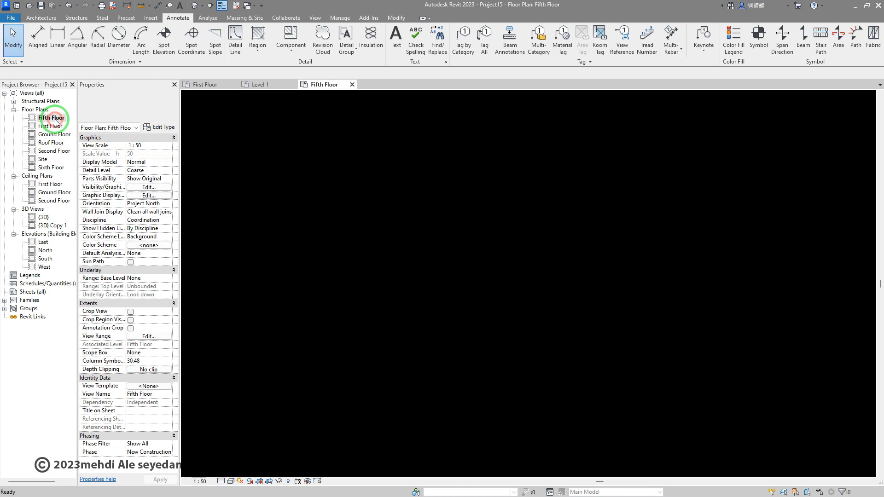
double_click(54, 134)
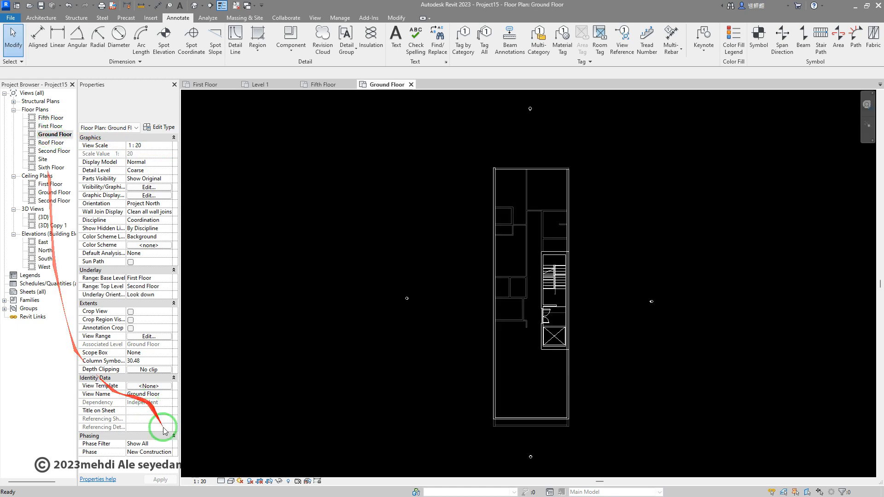
left_click(230, 481)
left_click(237, 455)
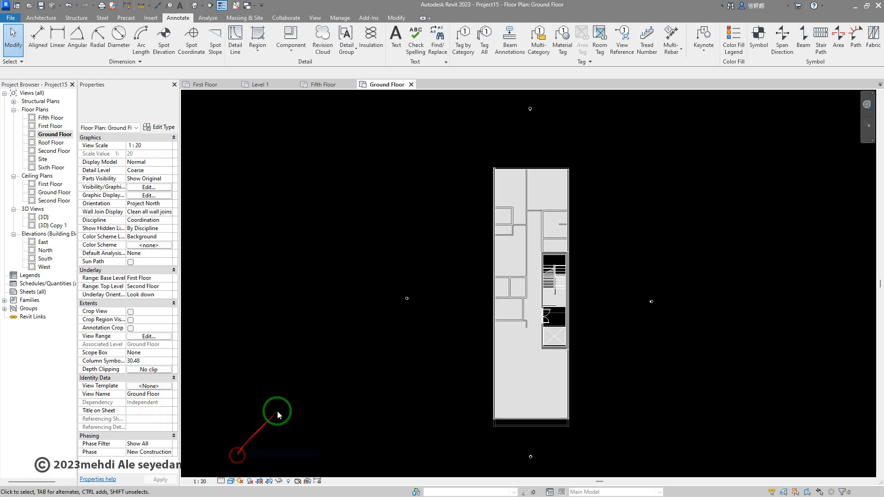
scroll(440, 289, "up", 2)
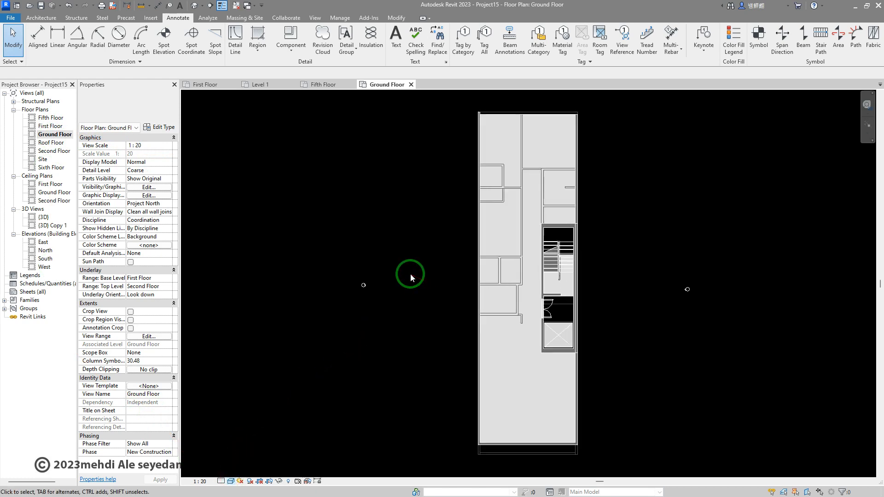
middle_click_drag(411, 275, 356, 272)
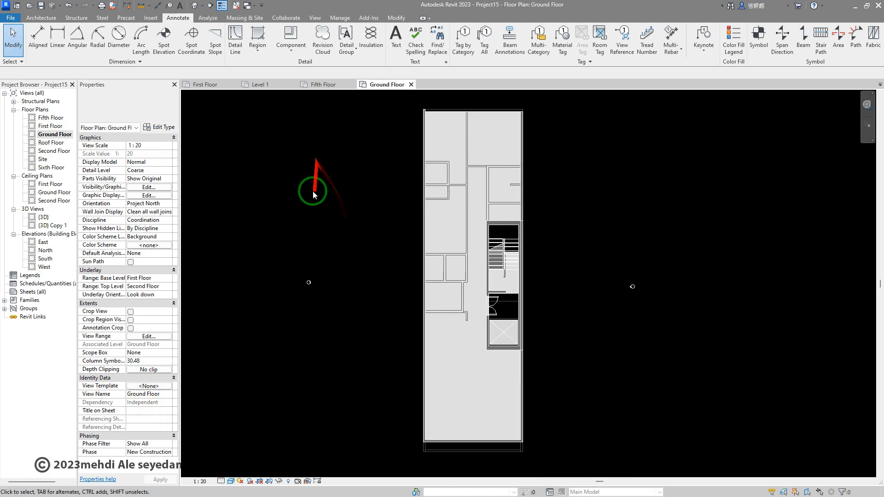
left_click(314, 18)
left_click(308, 36)
left_click(317, 147)
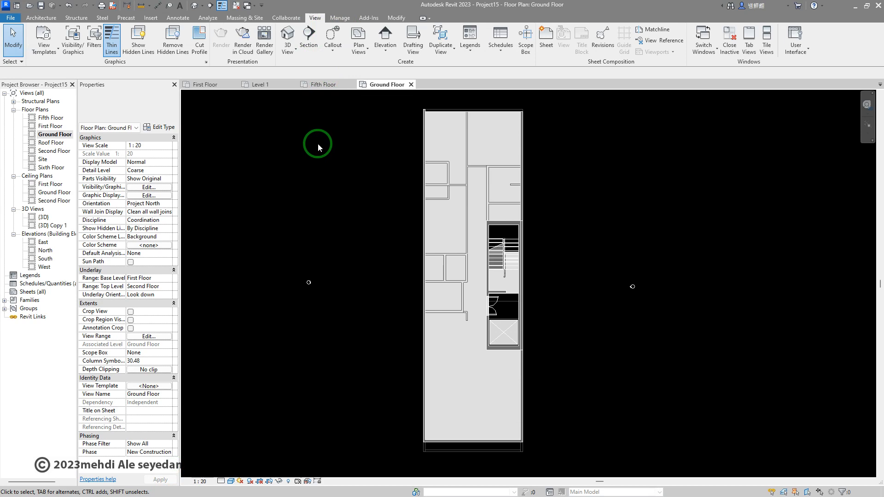
- Create a new sheet with the A1 metric titleblock, without loading another family, and inspect its title block fields
left_click(33, 292)
right_click(33, 295)
left_click(50, 298)
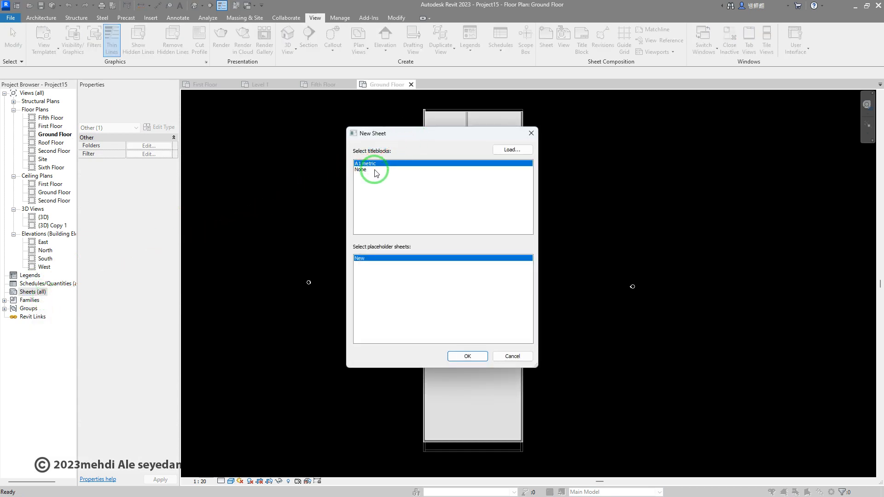
left_click(507, 151)
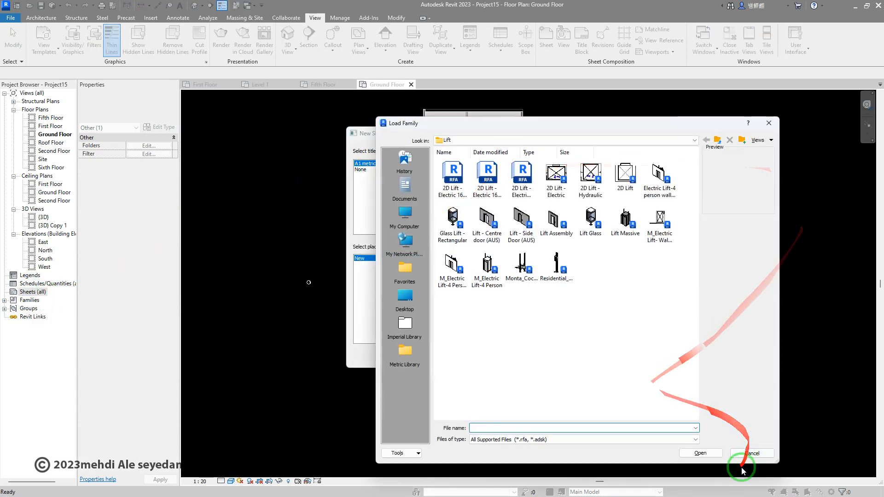
left_click(751, 453)
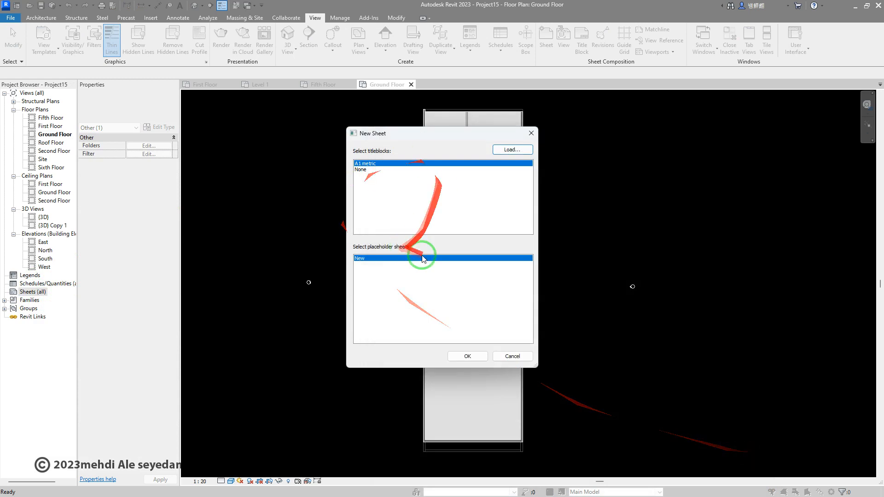
left_click(471, 358)
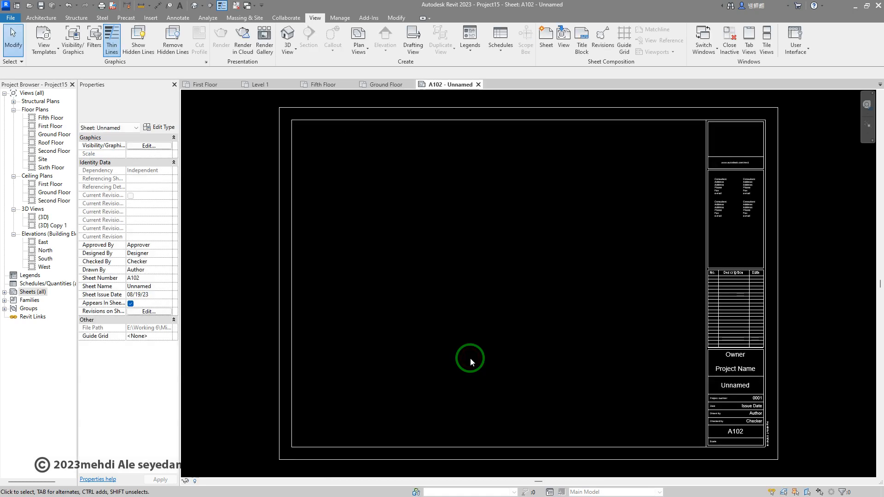
scroll(762, 416, "up", 5)
scroll(762, 420, "up", 5)
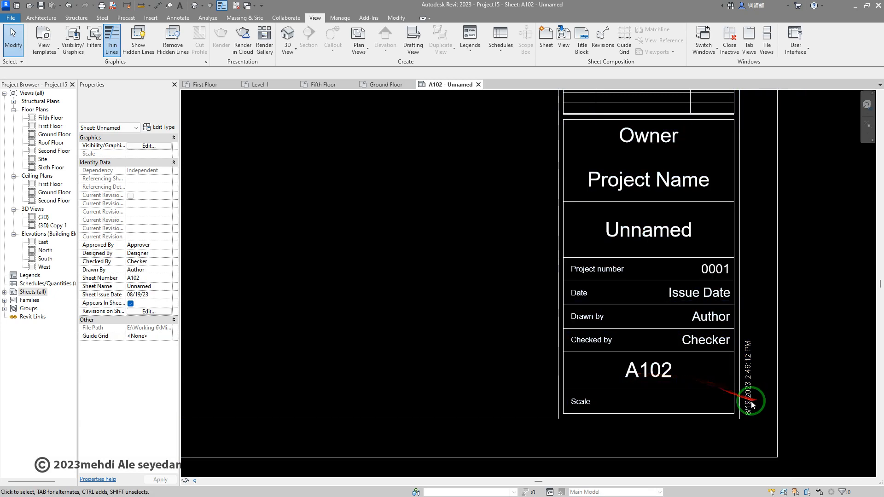
- Select the sheet's titleblock and inspect its labels, instance properties and type properties, closing the type properties without changes
left_click(749, 403)
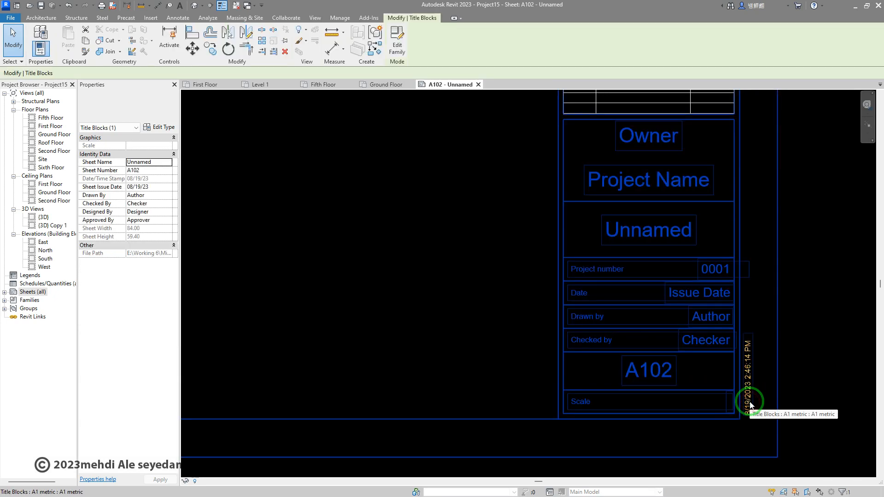
left_click(664, 382)
left_click(695, 345)
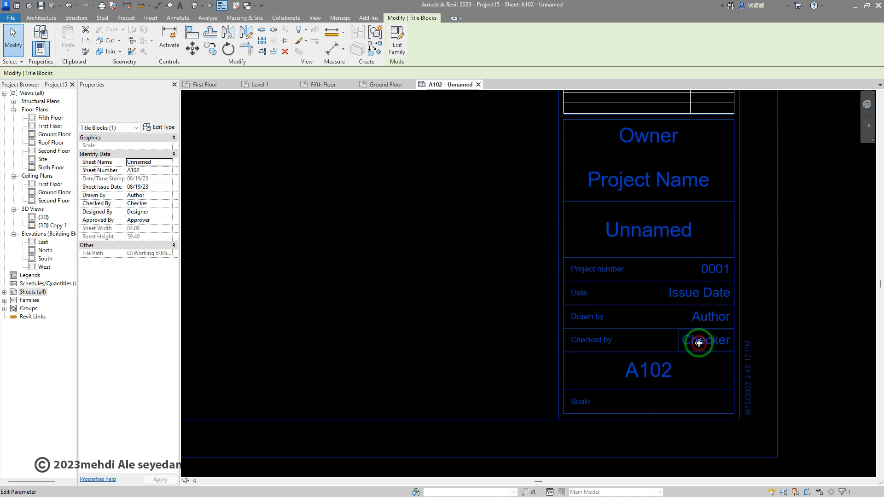
scroll(655, 267, "down", 4)
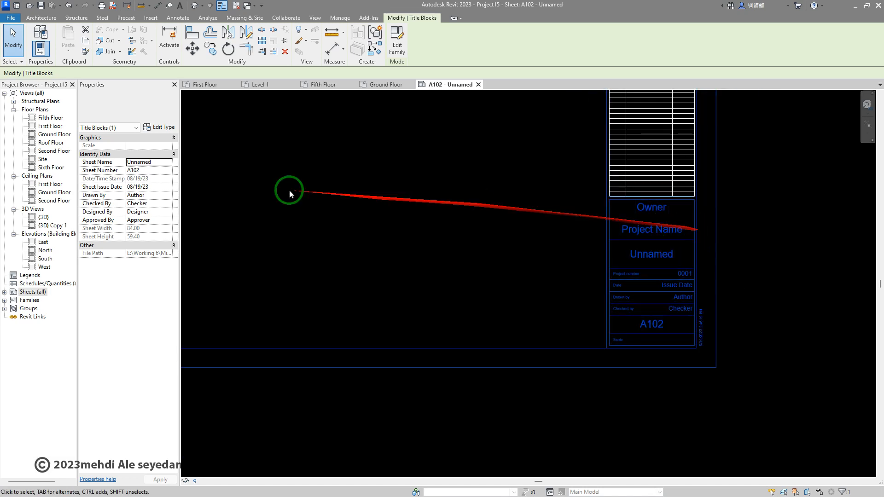
left_click(161, 128)
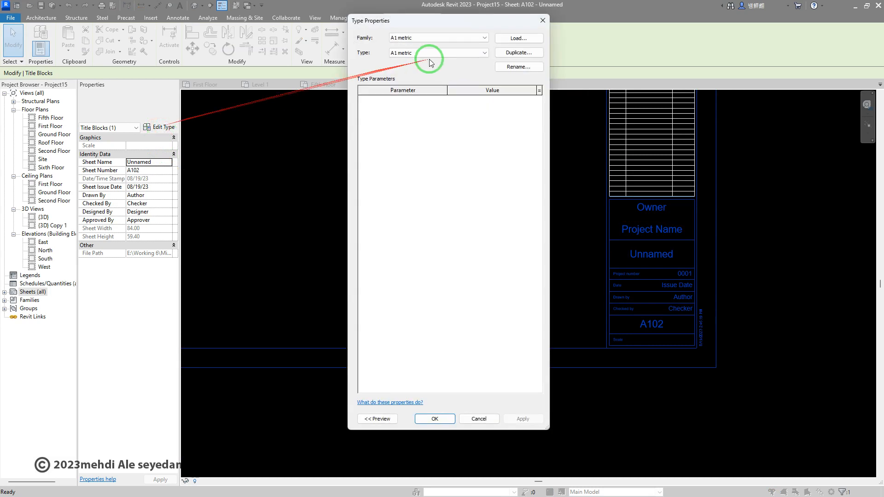
left_click(542, 28)
scroll(595, 272, "down", 3)
middle_click_drag(473, 276, 599, 390)
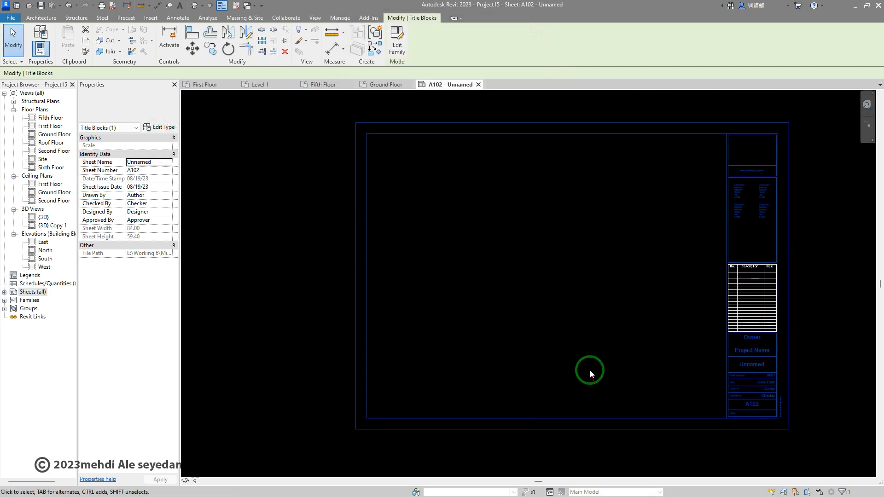
- Review the sheet's identity properties, including Approved By, and examine the consultant fields and revision table in the titleblock
left_click(587, 347)
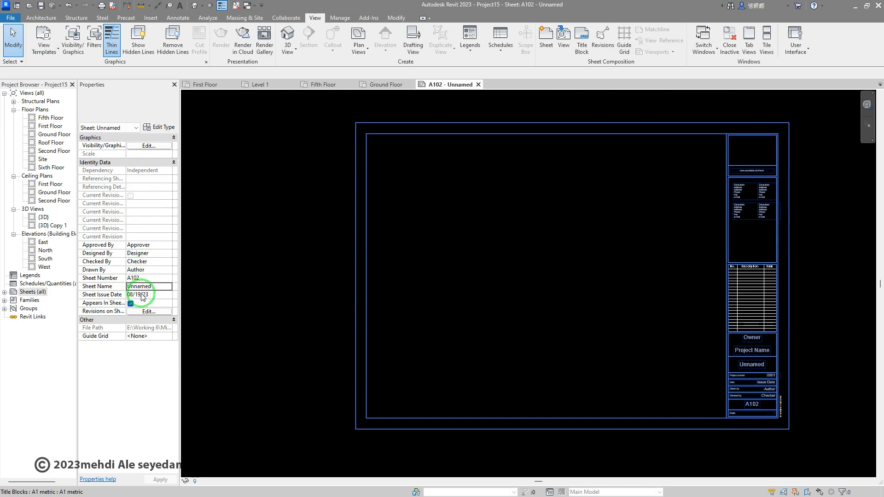
left_click(156, 245)
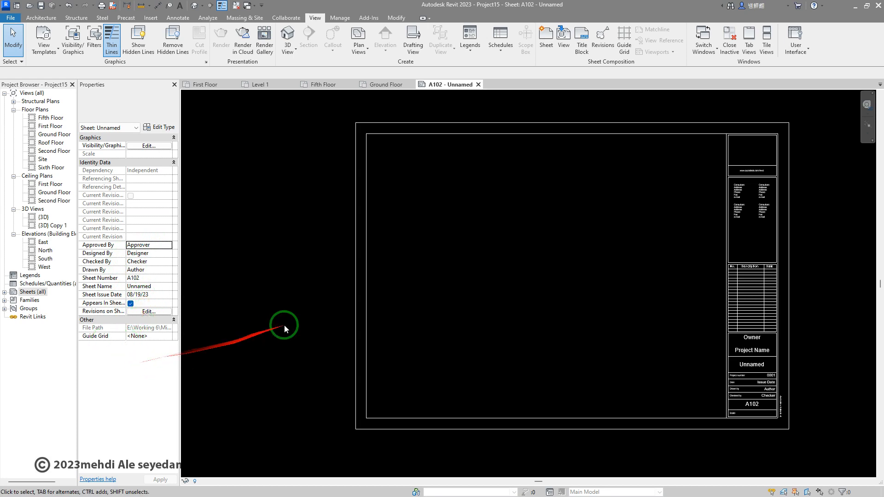
scroll(764, 206, "up", 5)
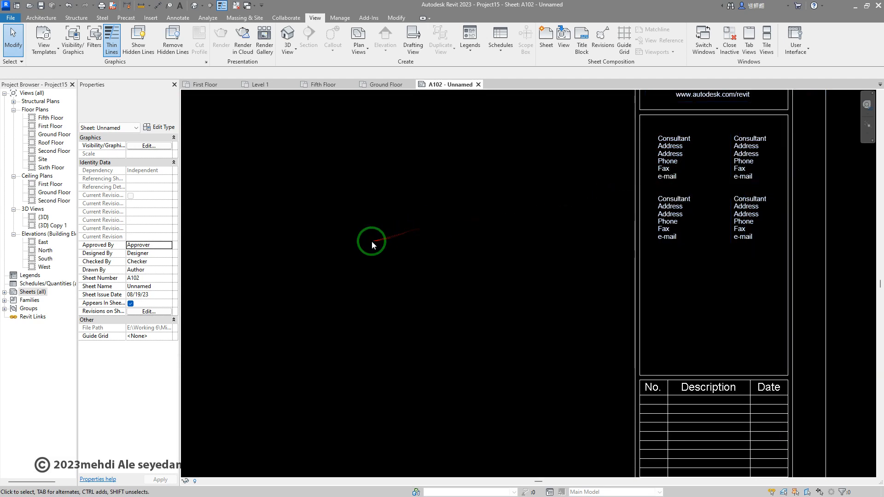
scroll(464, 241, "down", 6)
middle_click_drag(419, 244, 580, 222)
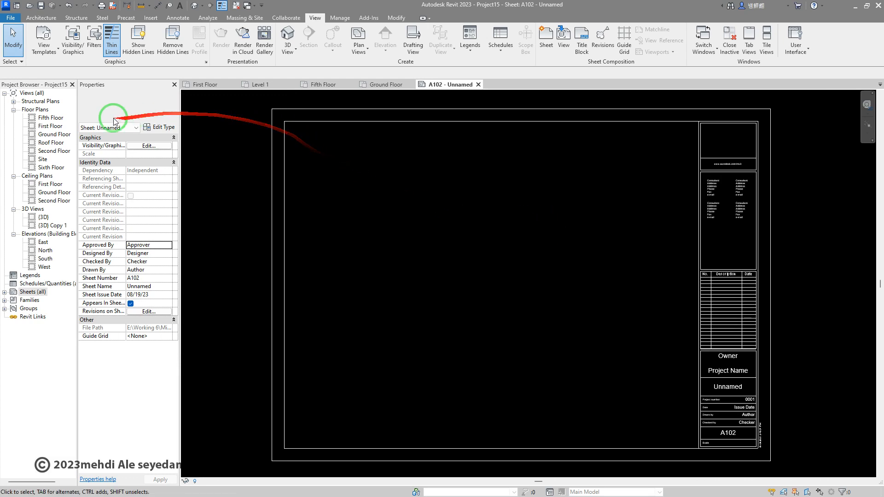
- Return to the Fifth Floor plan and draw a lengthwise building section from below the plan to above it, cutting through the staircase
left_click(205, 84)
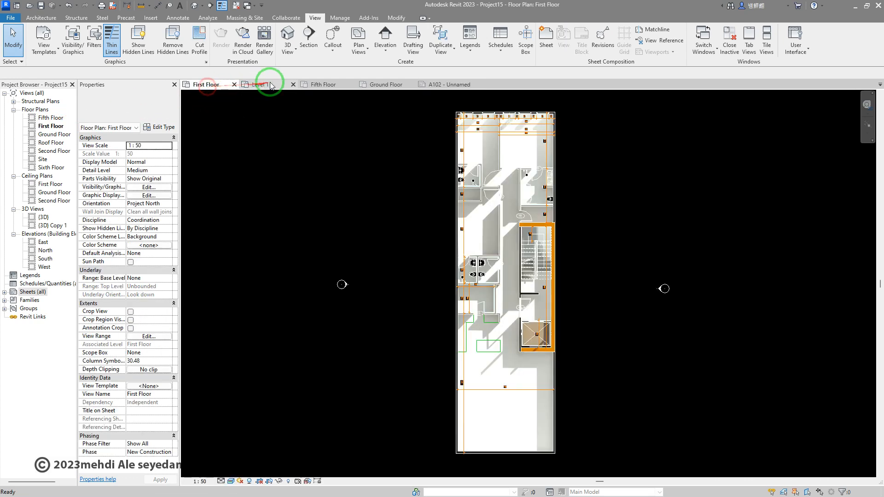
left_click(261, 84)
left_click(323, 84)
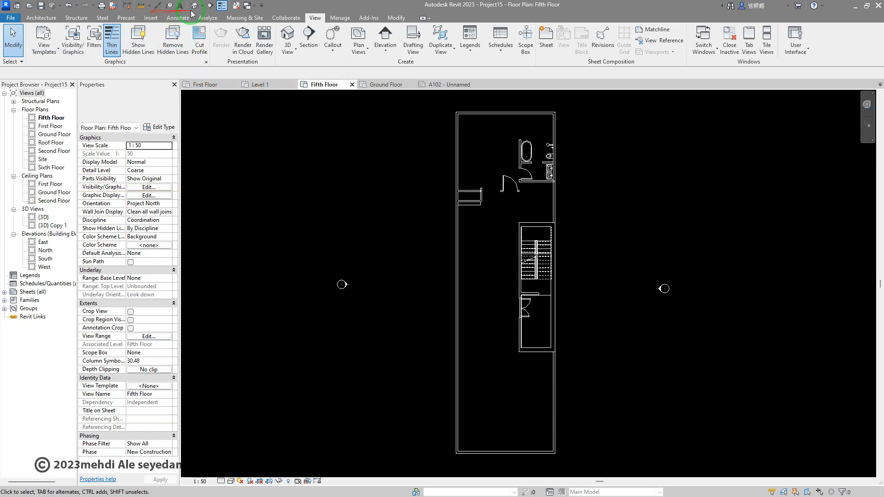
left_click(210, 9)
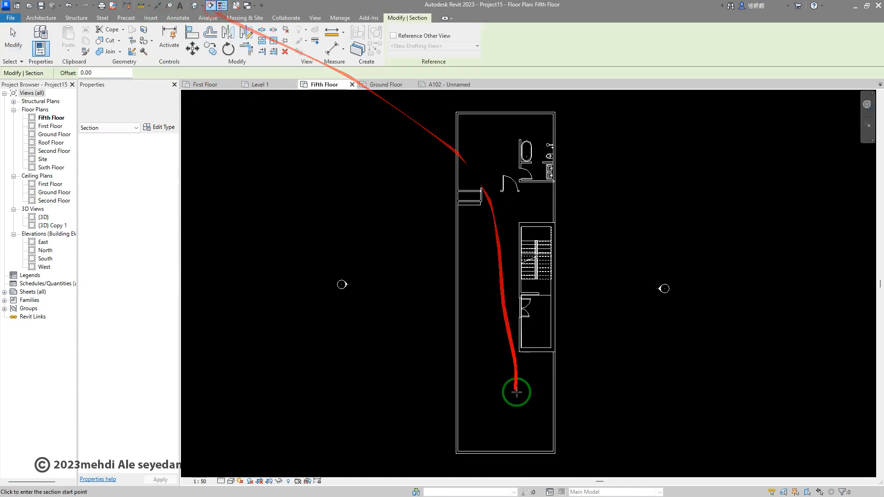
left_click(542, 463)
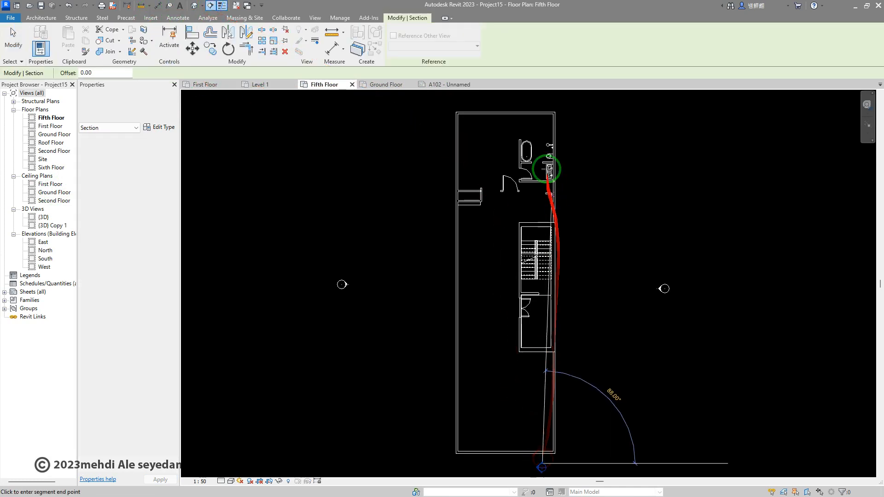
left_click(539, 101)
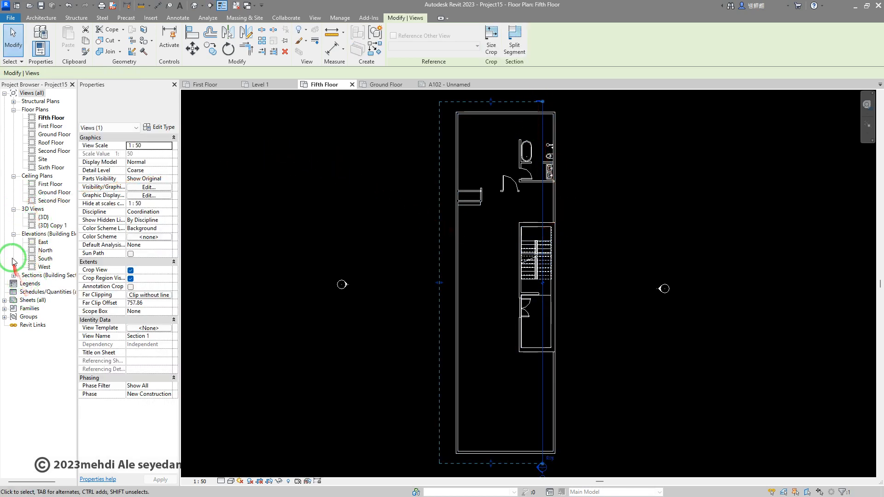
- Open the Section 1 view, change its visual style to display filled, coloured surfaces, and turn on shadows
left_click(14, 276)
left_click(36, 283)
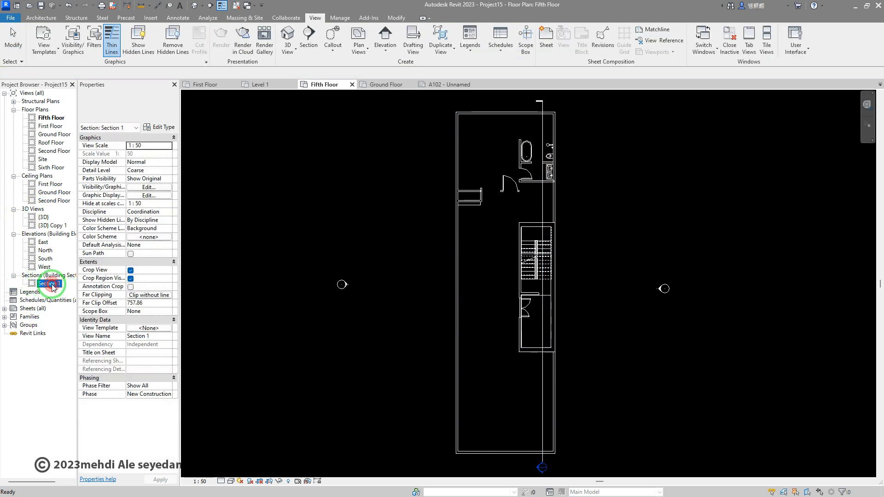
double_click(51, 284)
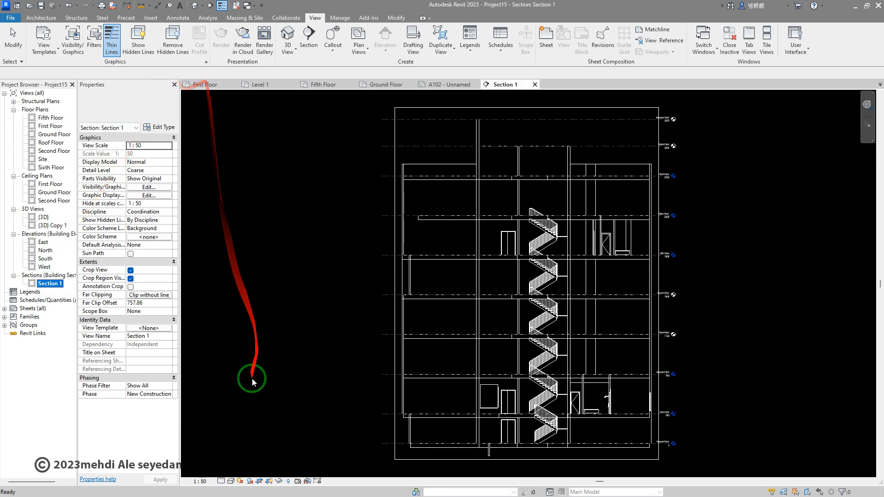
left_click(232, 481)
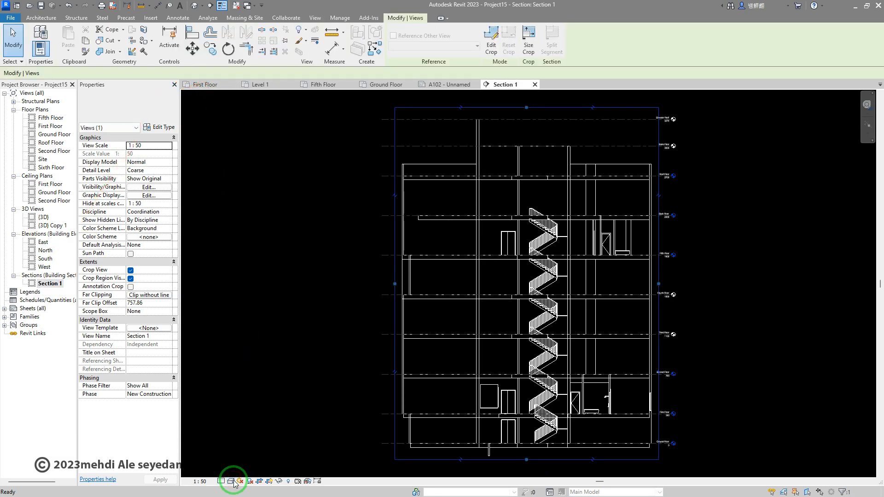
left_click(231, 482)
left_click(239, 455)
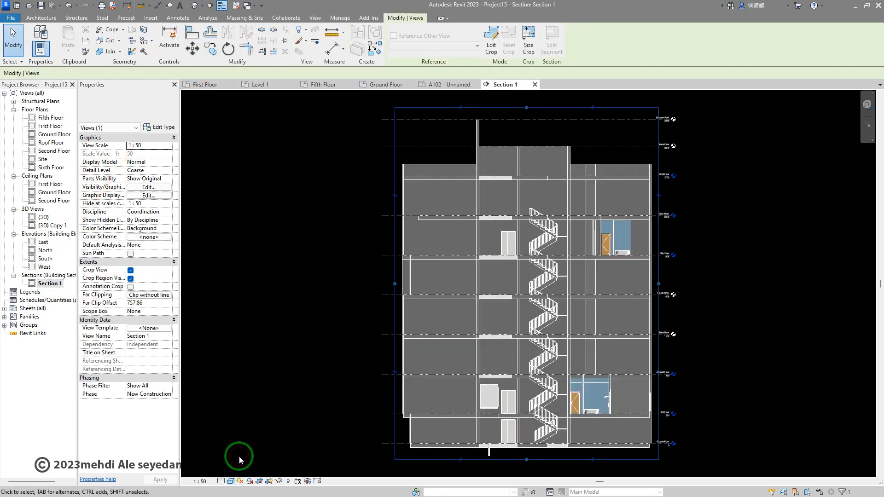
left_click(249, 481)
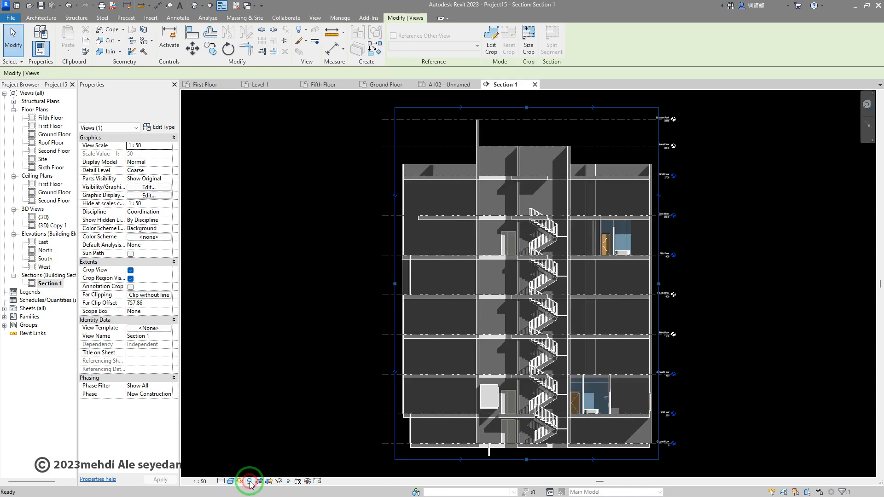
- Place the Section 1 view on sheet A102 beside the titleblock's information column
left_click(444, 87)
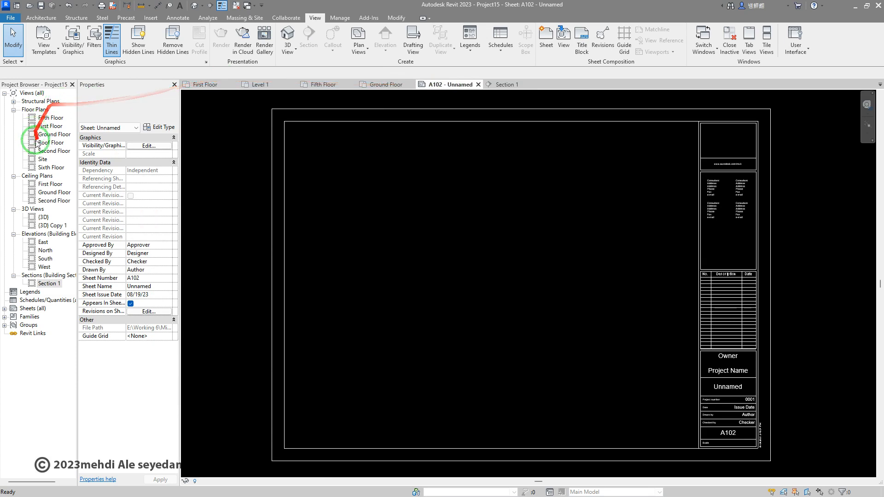
left_click_drag(46, 287, 346, 256)
left_click_drag(396, 245, 397, 244)
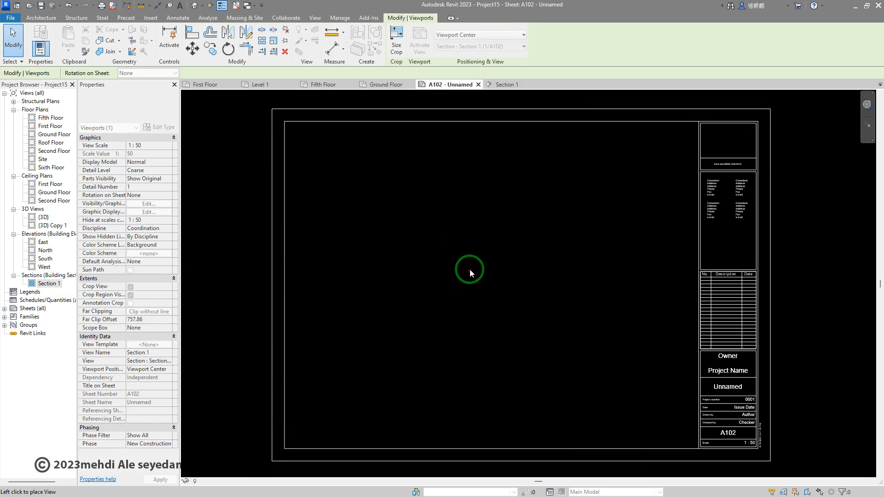
left_click(475, 222)
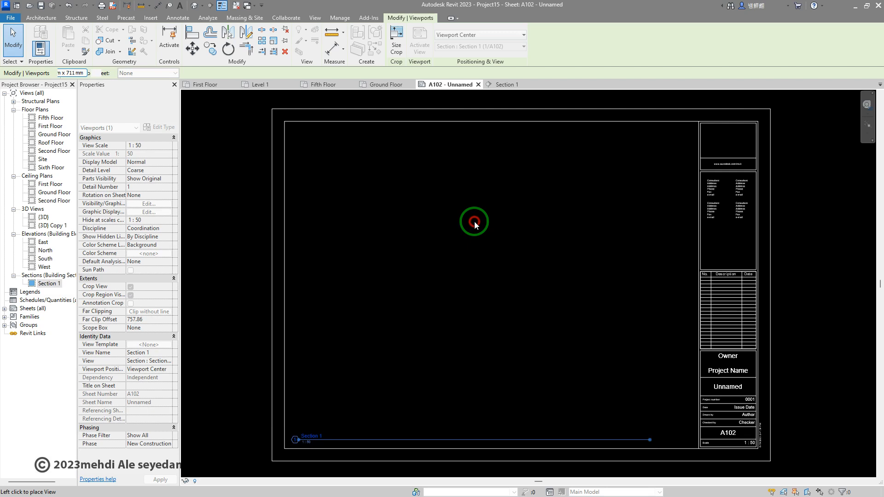
scroll(474, 222, "down", 1)
middle_click_drag(603, 222, 620, 286)
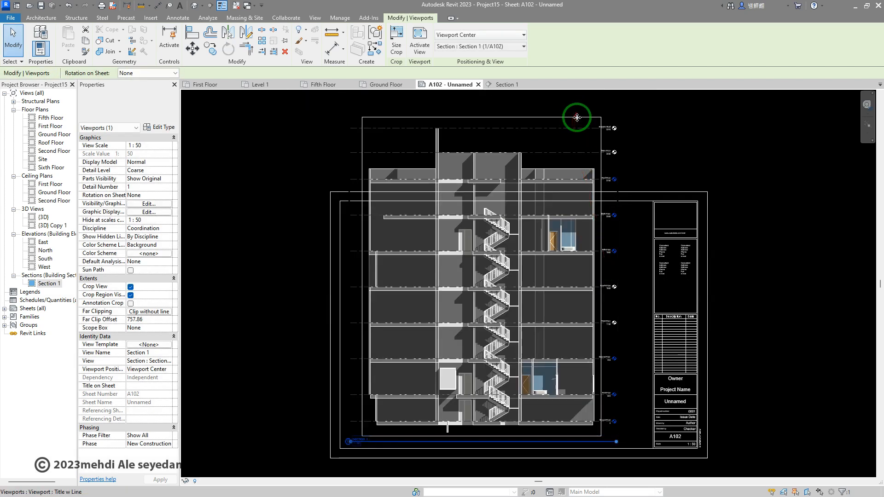
- Edit the placed section's crop profile, lowering its upper edge to the second level line below it, and finish the sketch
scroll(583, 113, "up", 1)
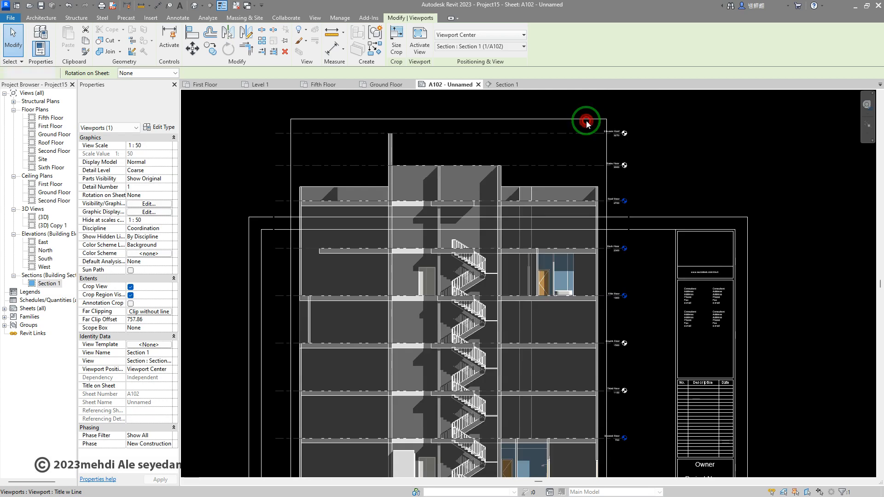
double_click(586, 122)
left_click(586, 121)
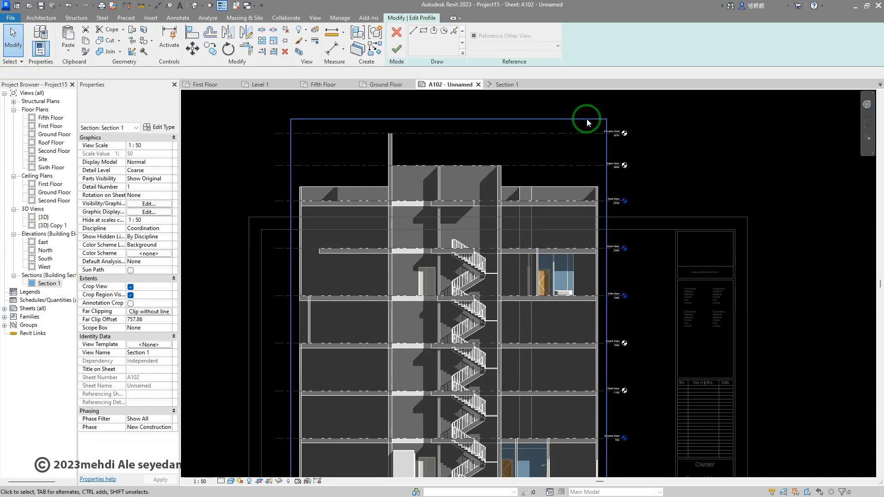
double_click(585, 118)
scroll(510, 120, "down", 1)
left_click_drag(510, 120, 516, 217)
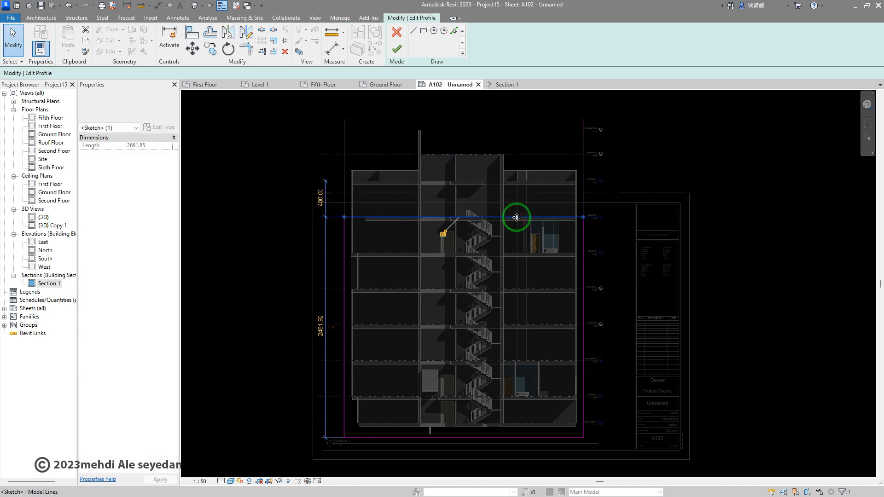
left_click(396, 49)
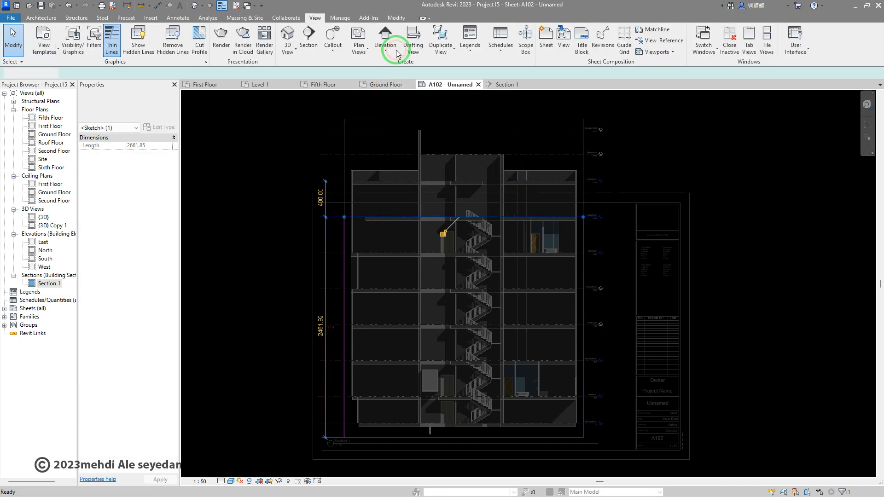
left_click(309, 110)
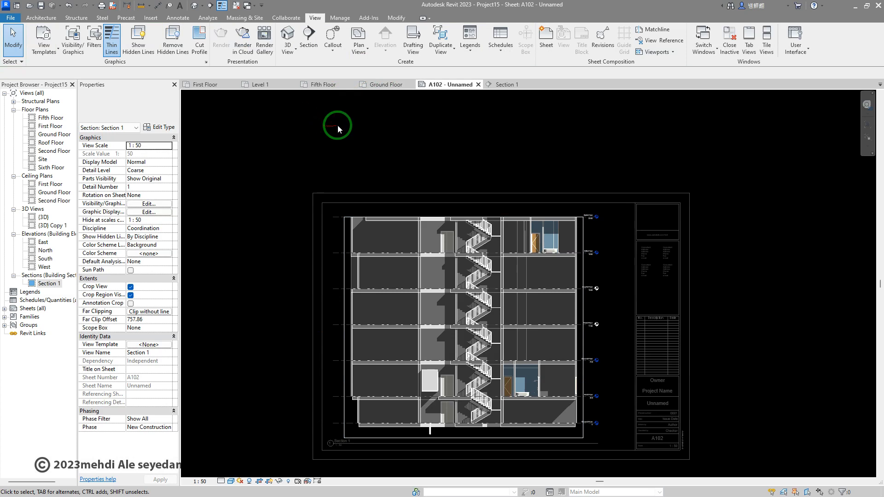
- Create another new sheet with the A1 metric titleblock
left_click(32, 309)
right_click(44, 308)
left_click(50, 317)
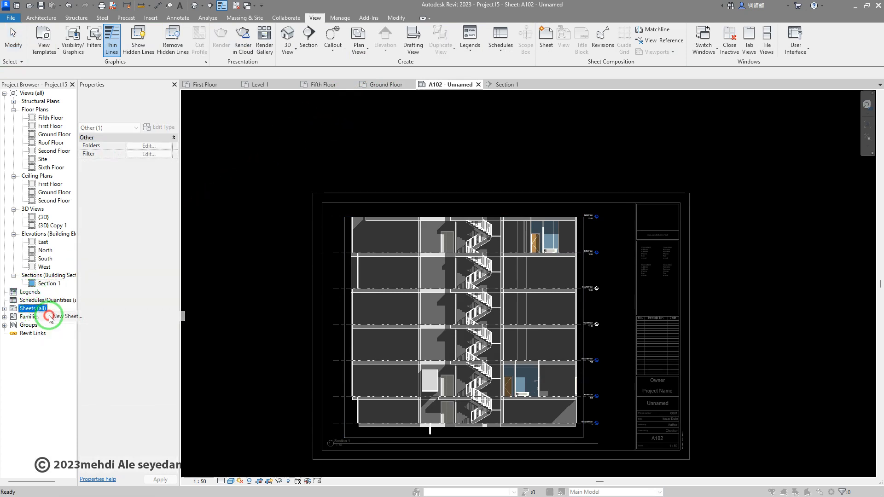
left_click(463, 358)
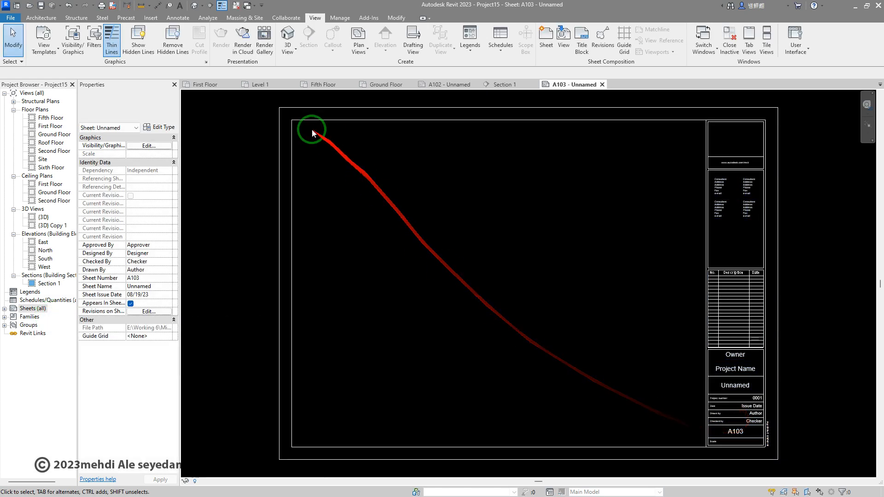
- Try to place the Ground Floor plan on sheet A103
left_click(48, 118)
left_click(48, 126)
left_click(53, 134)
mouse_move(53, 134)
left_mouse_down()
mouse_move(369, 201)
mouse_move(413, 288)
mouse_move(384, 366)
left_mouse_up()
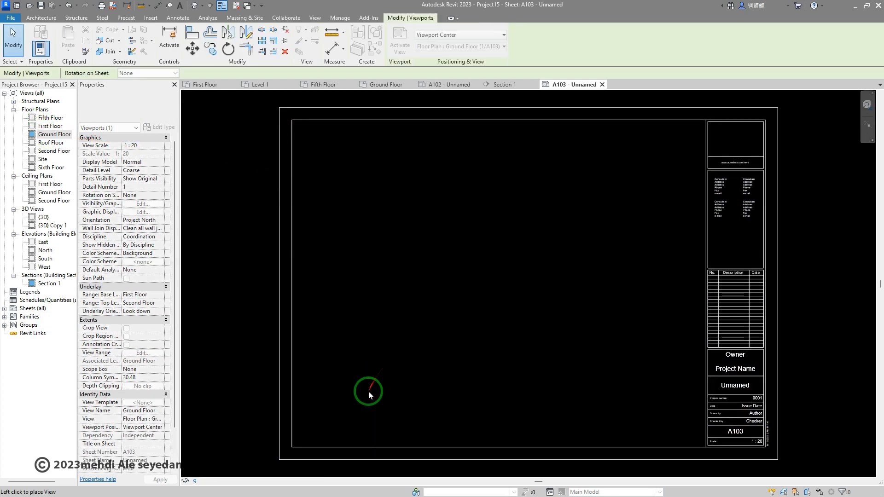
scroll(352, 420, "down", 1)
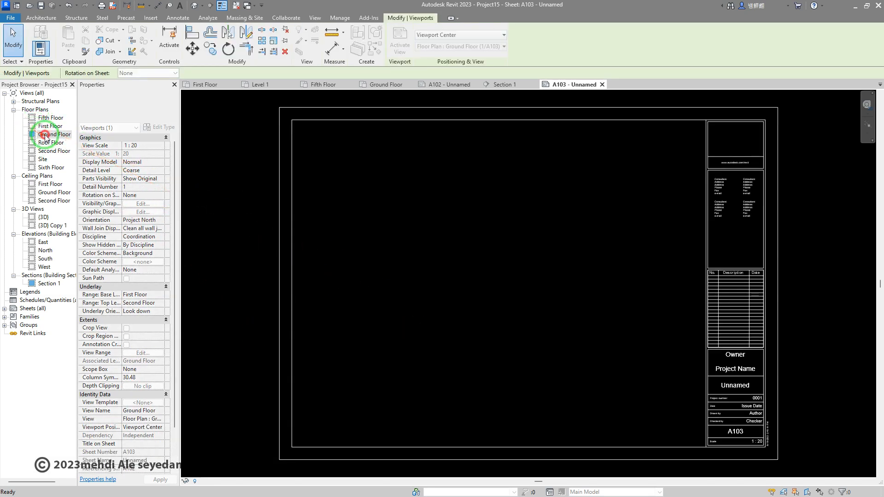
left_click_drag(46, 137, 399, 390)
left_click(380, 400)
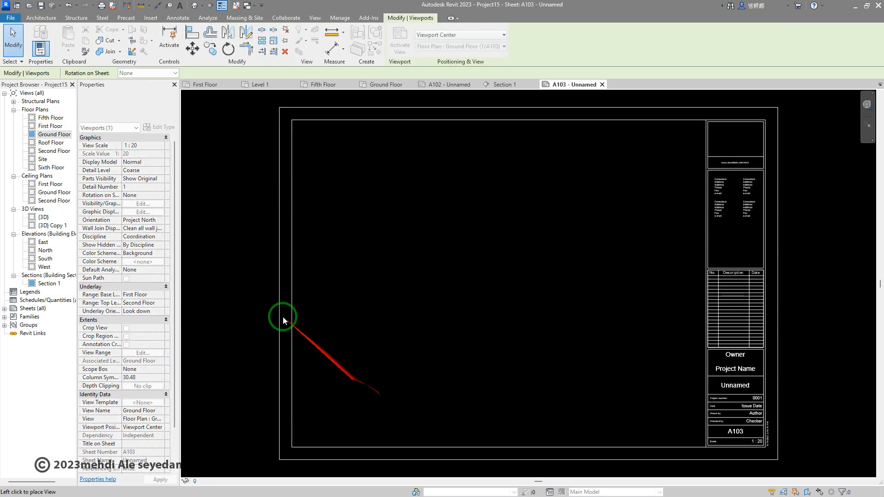
- Place the First Floor plan on sheet A103 and move its viewport inside the border, near the sheet's left edge
left_click(46, 129)
left_click_drag(46, 129, 515, 300)
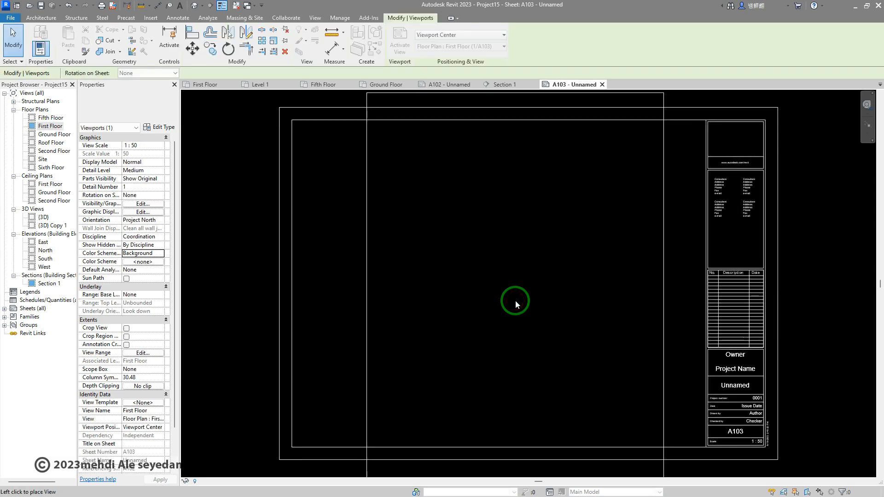
left_click(454, 228)
left_click(489, 219)
left_click_drag(494, 215, 351, 283)
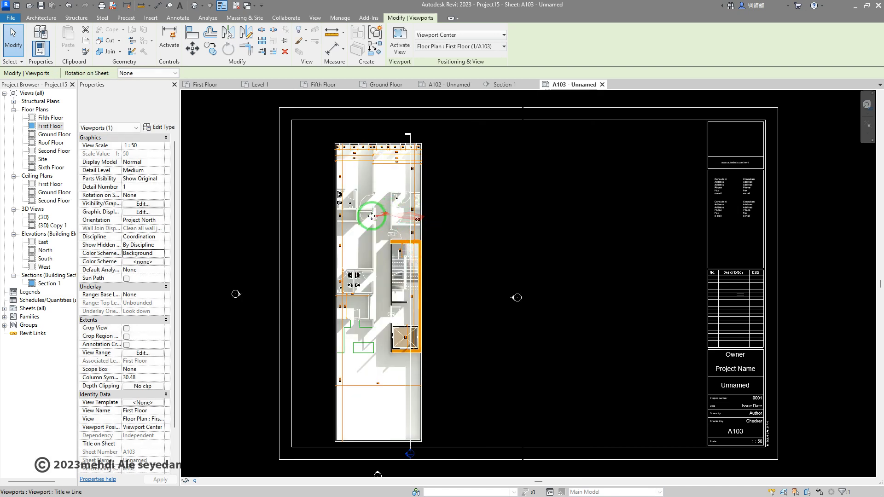
- Nudge the First Floor viewport toward the sheet's upper-left border corner and place the Fifth Floor plan beside it, aligned with its centre
left_click_drag(370, 209, 365, 202)
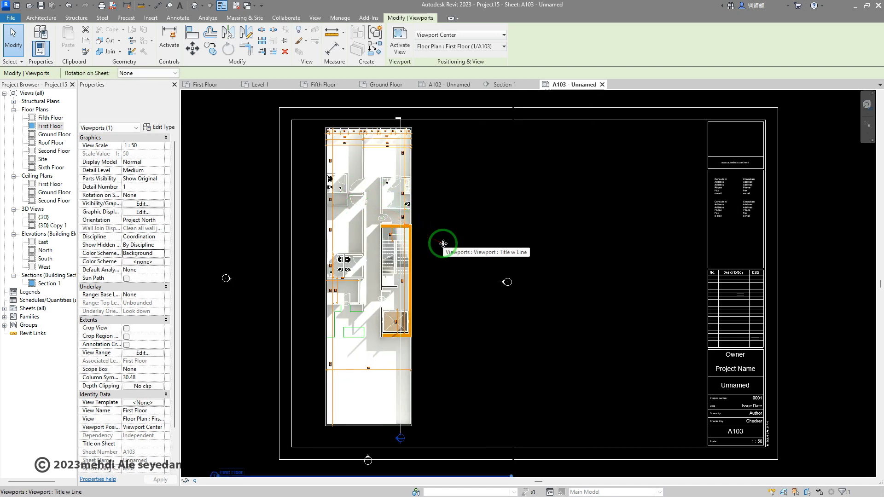
left_click(46, 118)
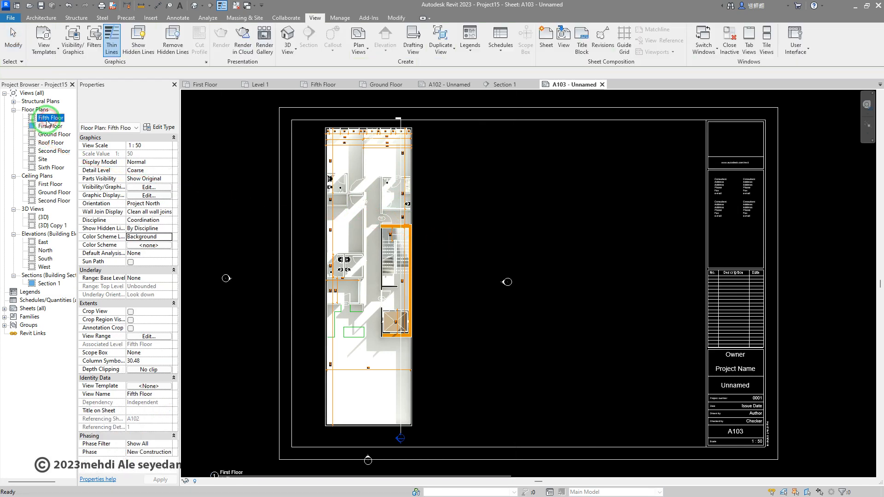
left_click_drag(50, 118, 560, 221)
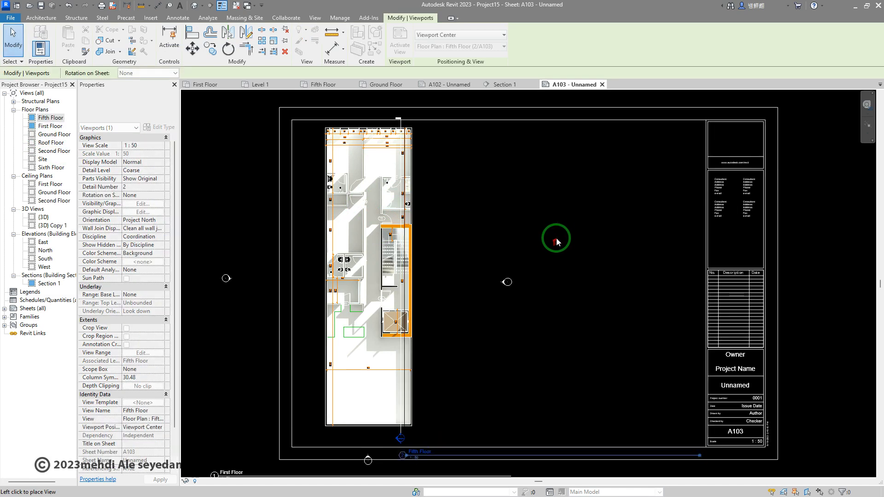
middle_click_drag(554, 248, 543, 212)
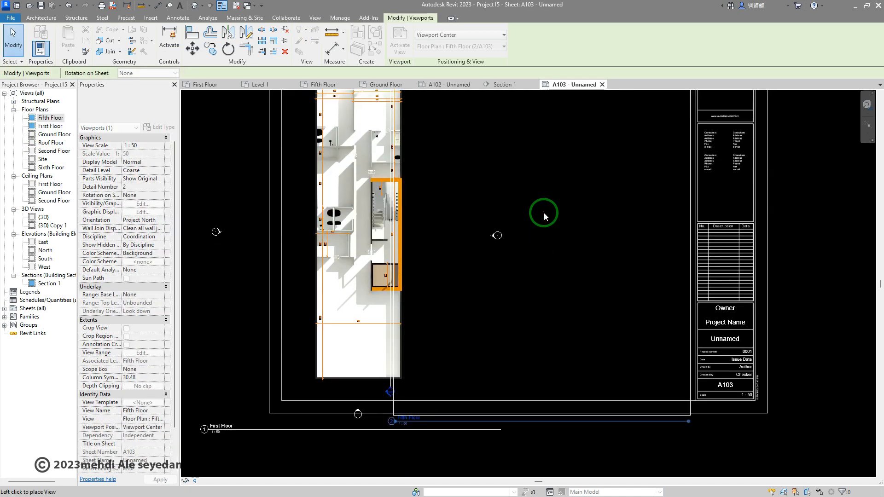
left_click(545, 218)
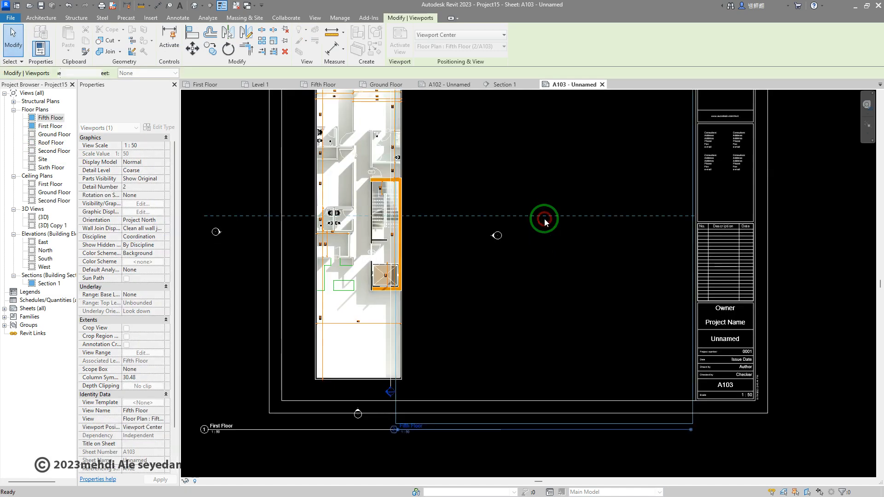
scroll(544, 218, "down", 2)
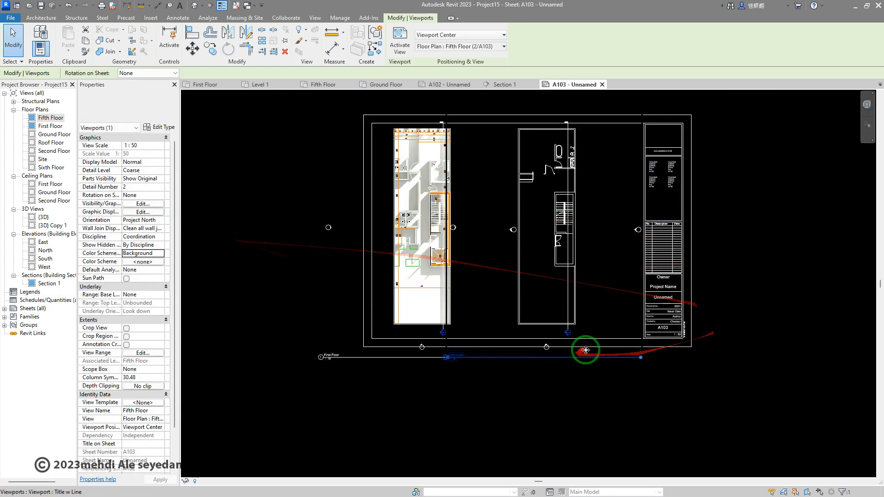
left_click(583, 348)
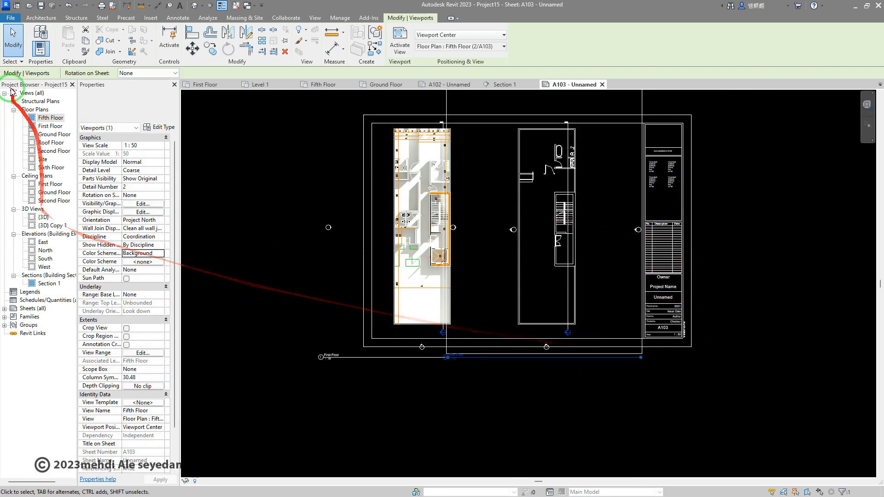
- Print the current window of sheet A103 with the Adobe PDF printer and save the file as Project15 on Working 6 (E:)
left_click(9, 18)
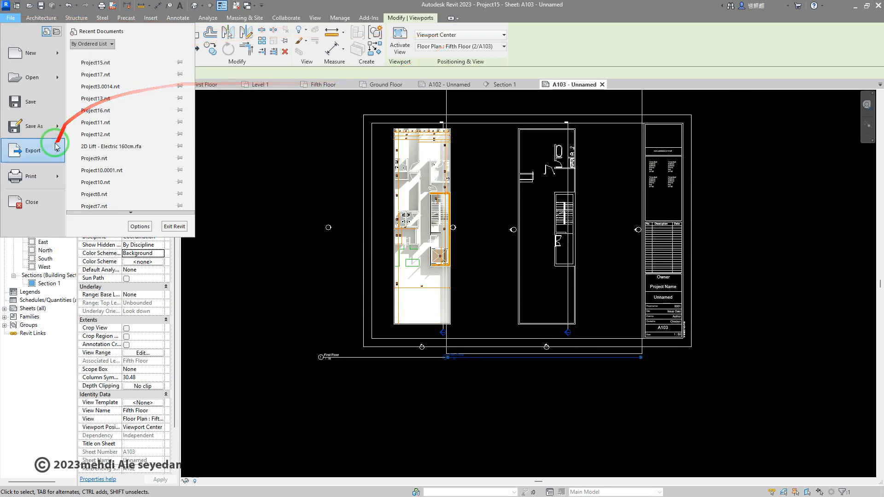
left_click(36, 152)
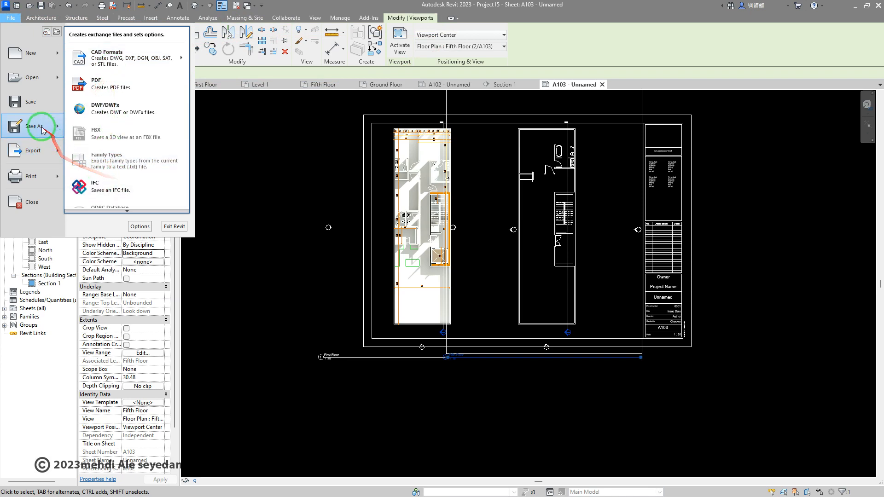
left_click(32, 176)
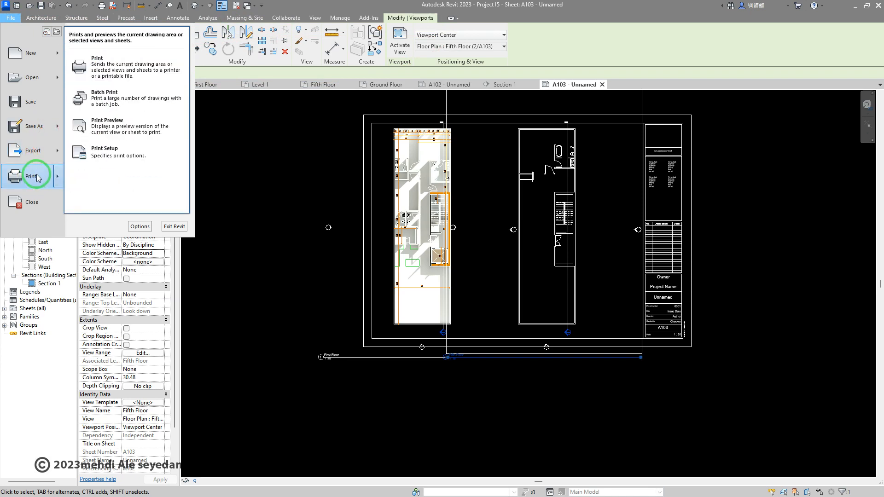
left_click(132, 66)
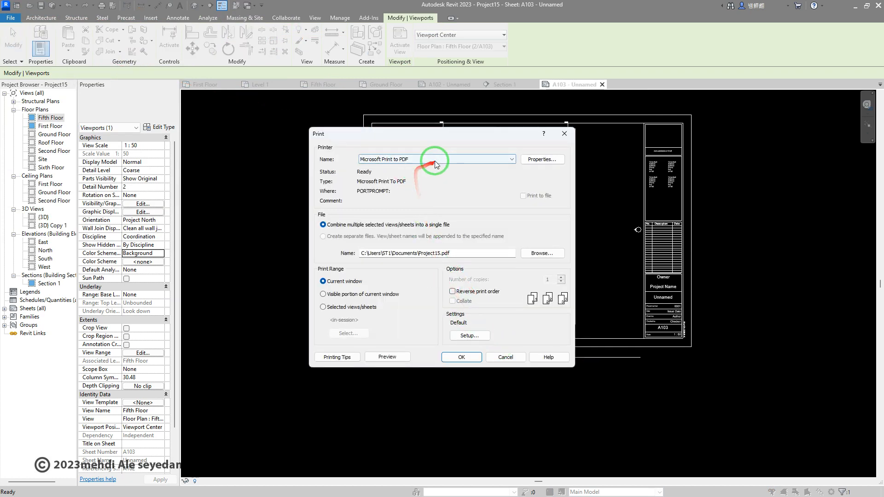
left_click(437, 161)
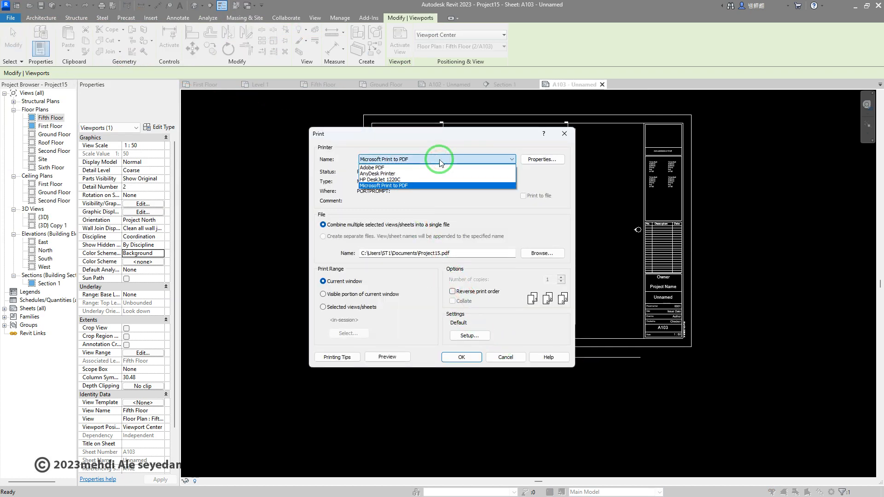
left_click(414, 167)
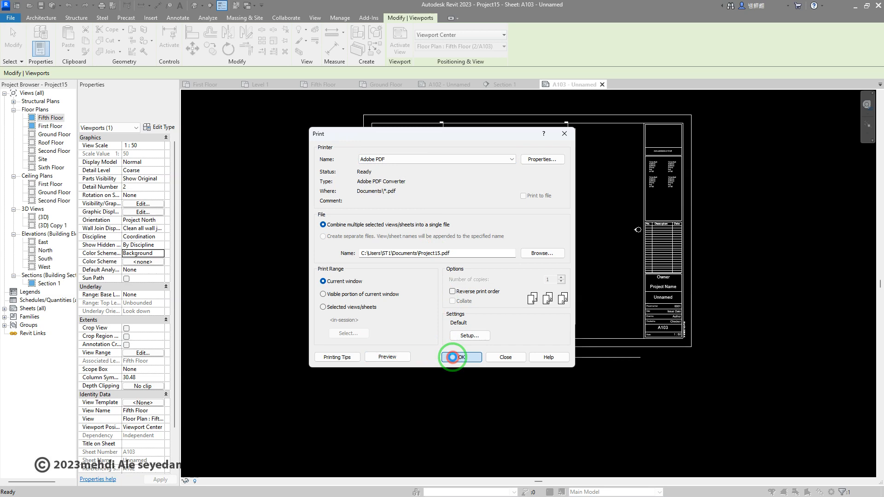
left_click(453, 356)
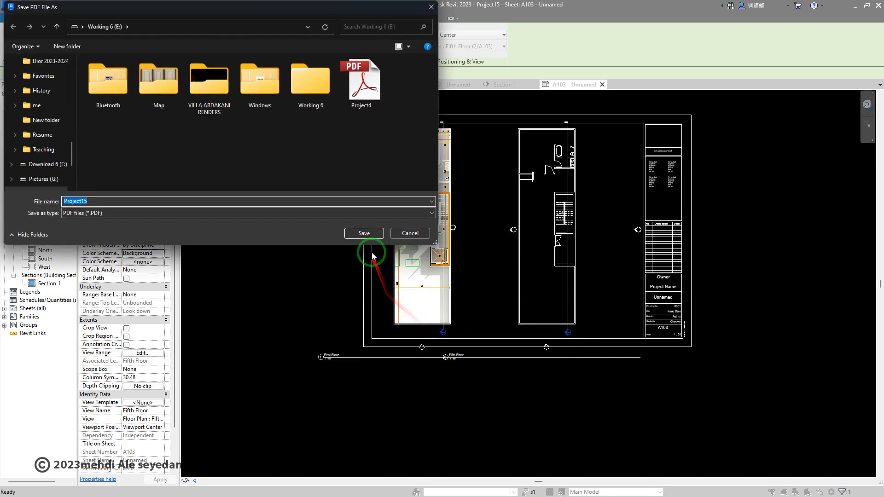
left_click(364, 233)
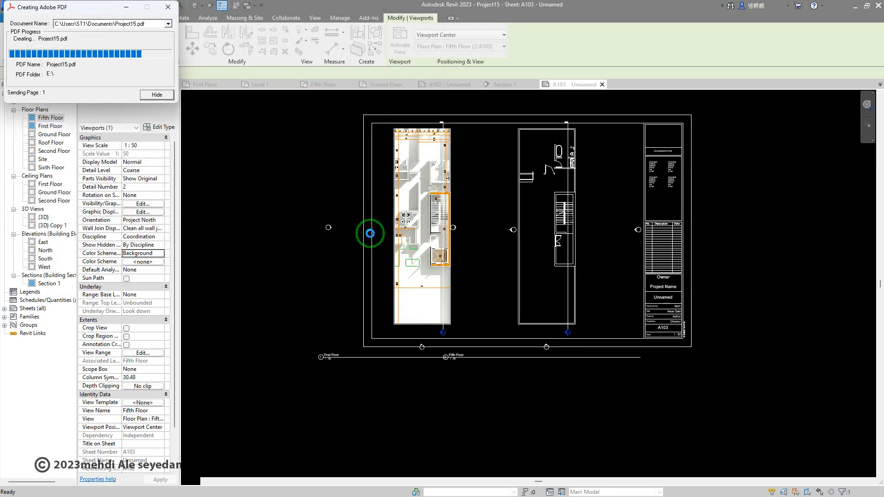